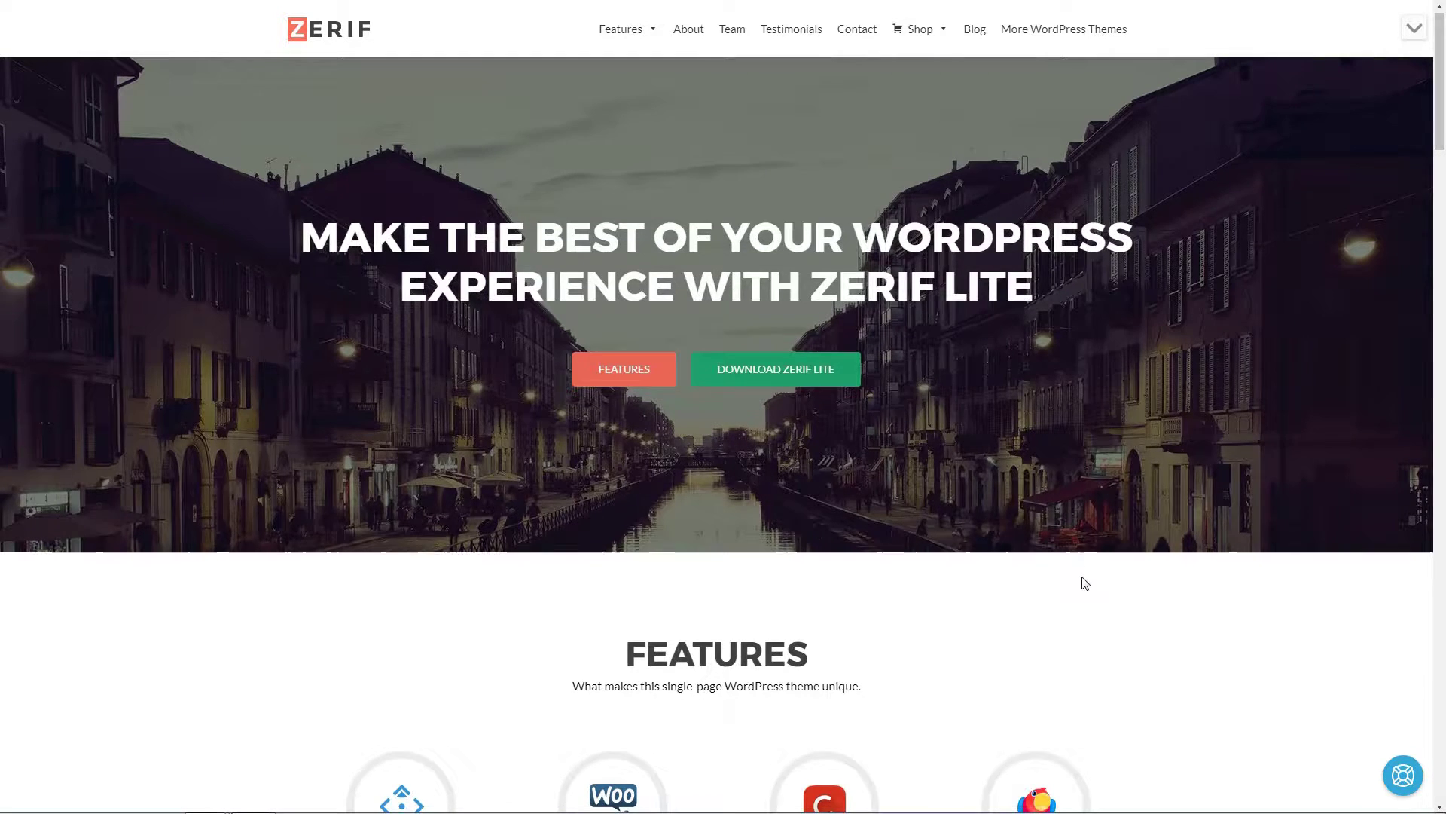
Step: Scroll the Zerif Lite demo through Features, About, Team and Testimonials down to the blog
{"action": "scroll", "coordinate": [1085, 583], "scroll_direction": "down", "scroll_amount": 5}
{"action": "scroll", "coordinate": [1084, 577], "scroll_direction": "down", "scroll_amount": 8}
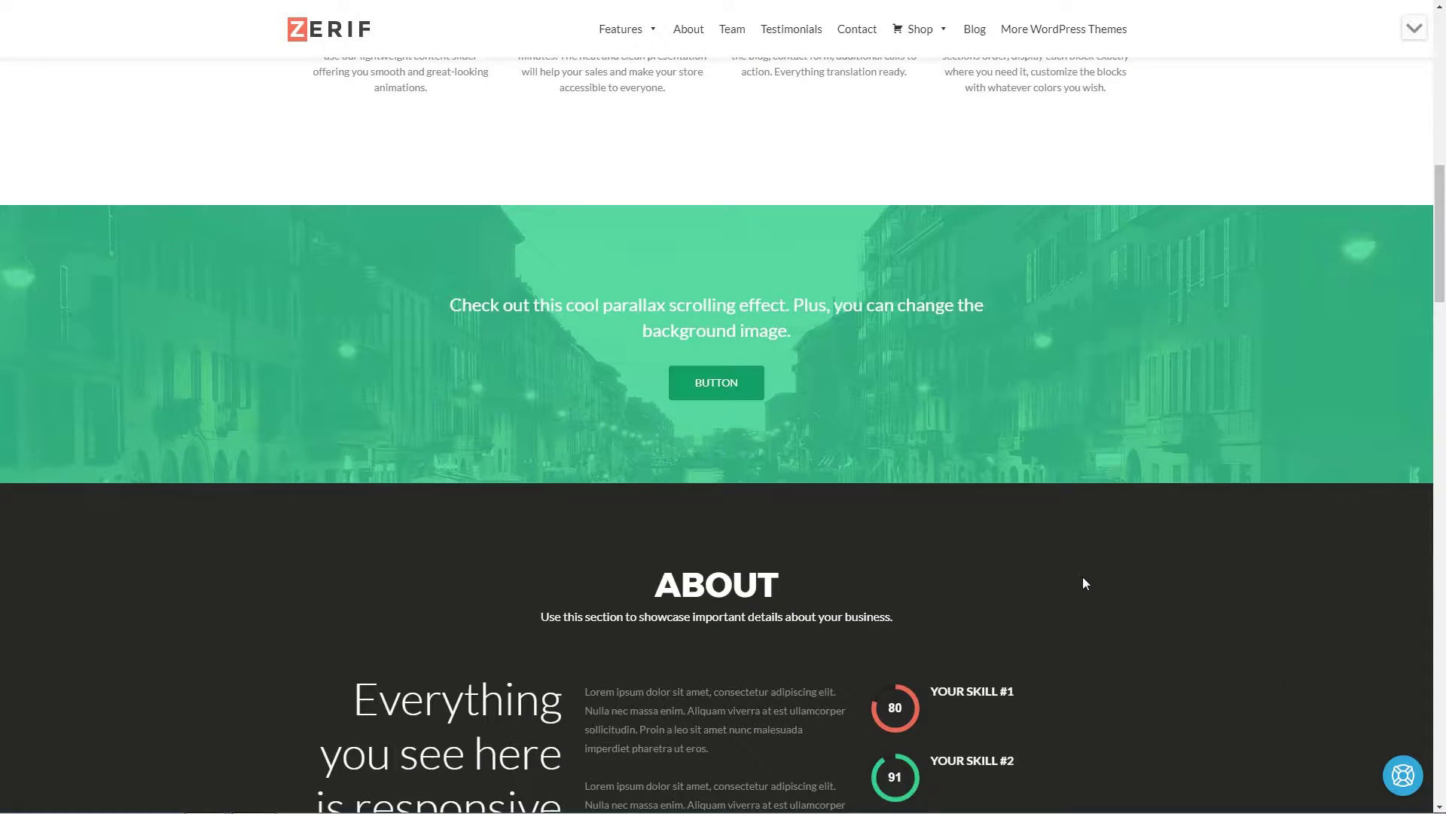
{"action": "scroll", "coordinate": [1083, 577], "scroll_direction": "down", "scroll_amount": 2}
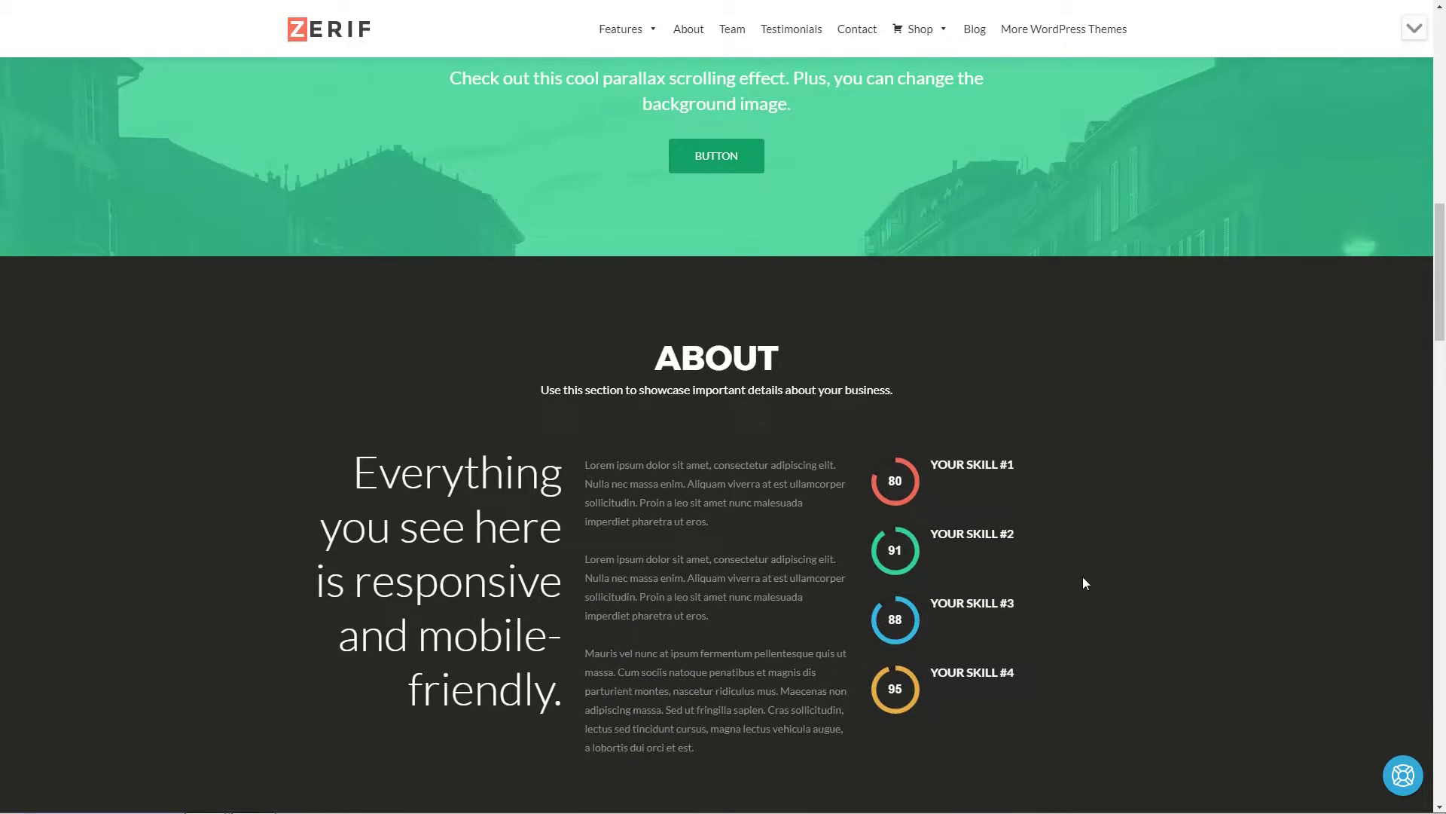
{"action": "scroll", "coordinate": [1083, 577], "scroll_direction": "down", "scroll_amount": 8}
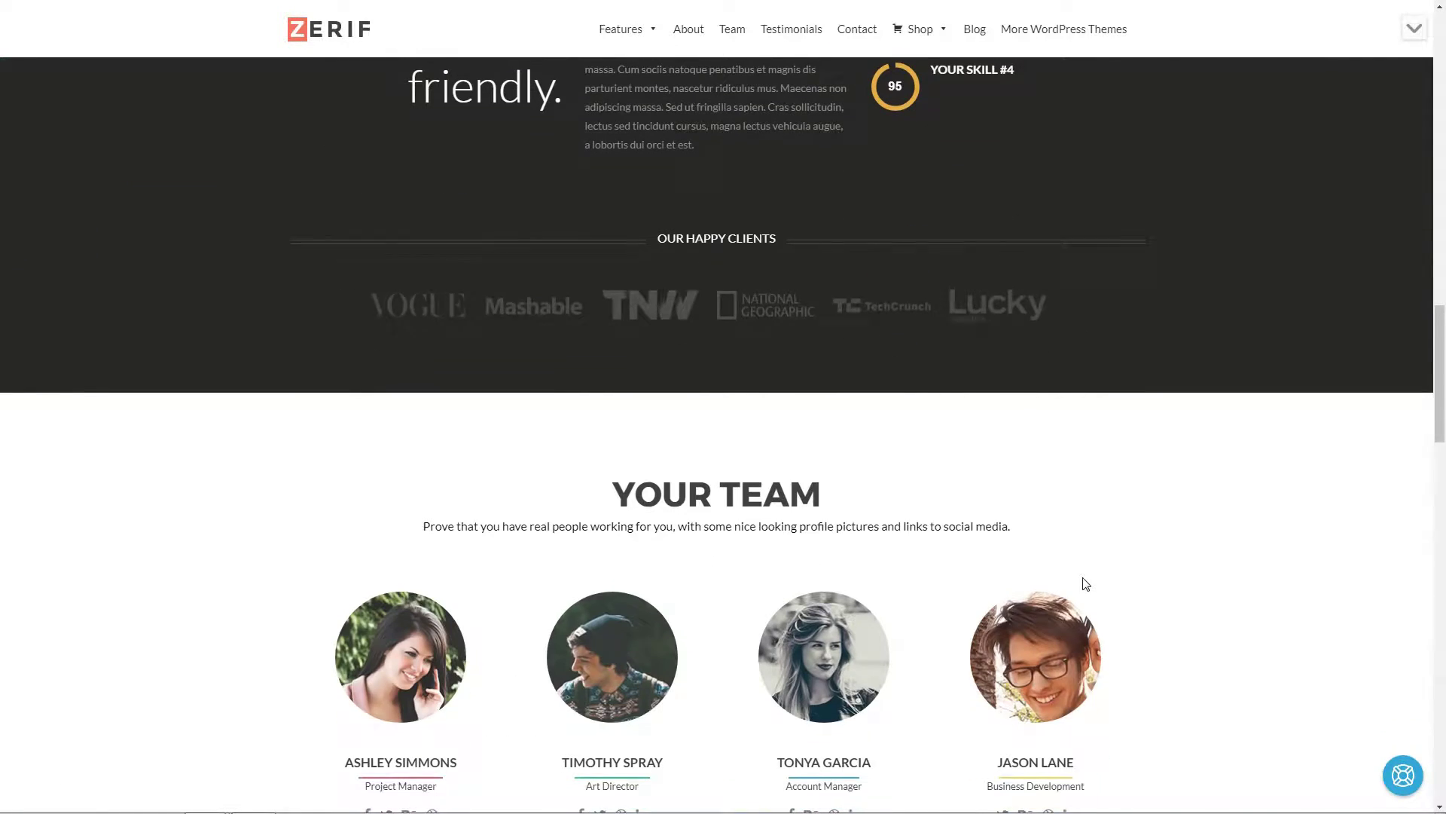
{"action": "scroll", "coordinate": [1083, 579], "scroll_direction": "down", "scroll_amount": 2}
{"action": "scroll", "coordinate": [1085, 586], "scroll_direction": "down", "scroll_amount": 4}
{"action": "scroll", "coordinate": [1084, 587], "scroll_direction": "down", "scroll_amount": 2}
{"action": "scroll", "coordinate": [1085, 586], "scroll_direction": "down", "scroll_amount": 3}
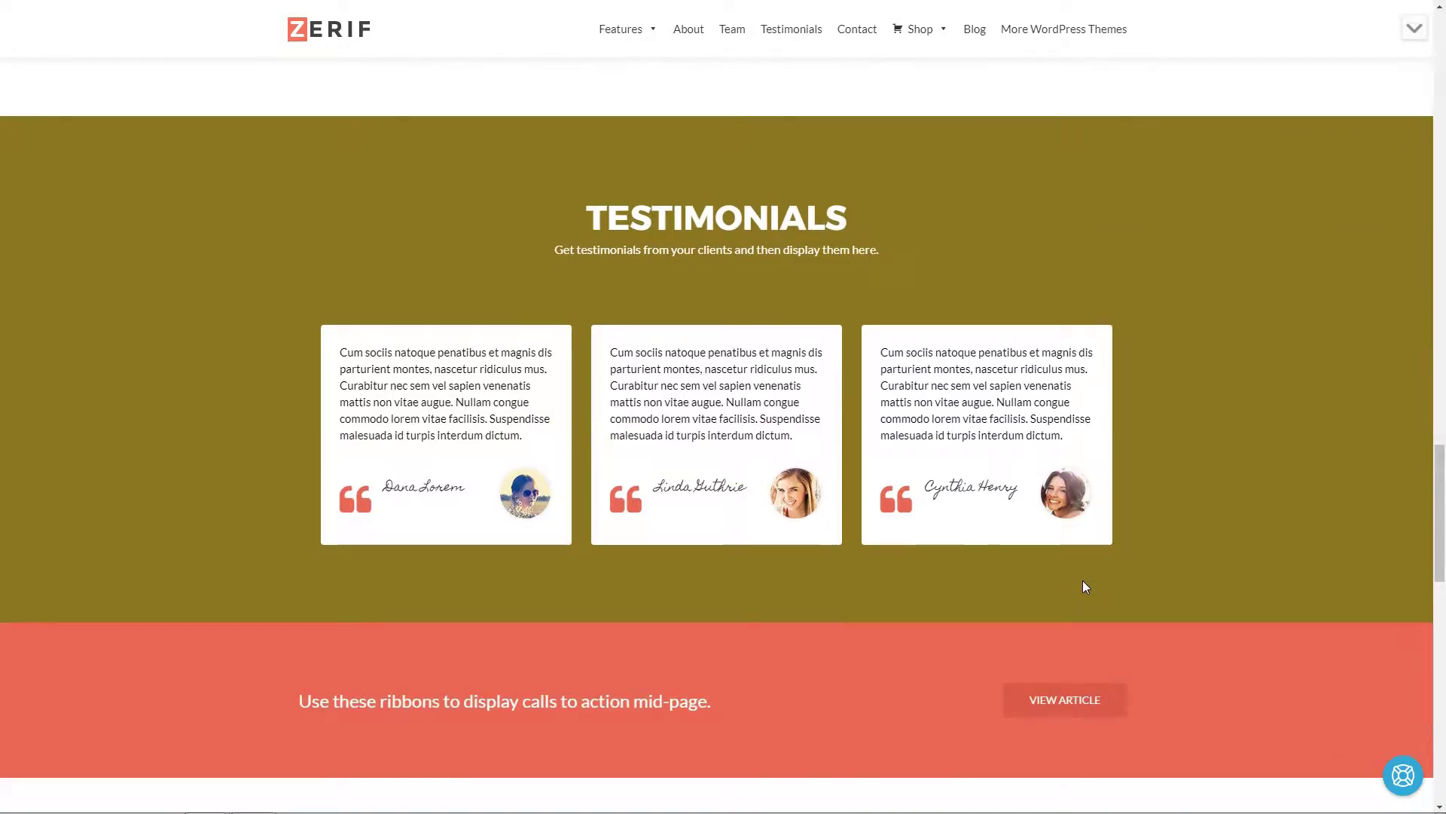
{"action": "scroll", "coordinate": [1083, 581], "scroll_direction": "down", "scroll_amount": 2}
{"action": "scroll", "coordinate": [1082, 580], "scroll_direction": "down", "scroll_amount": 6}
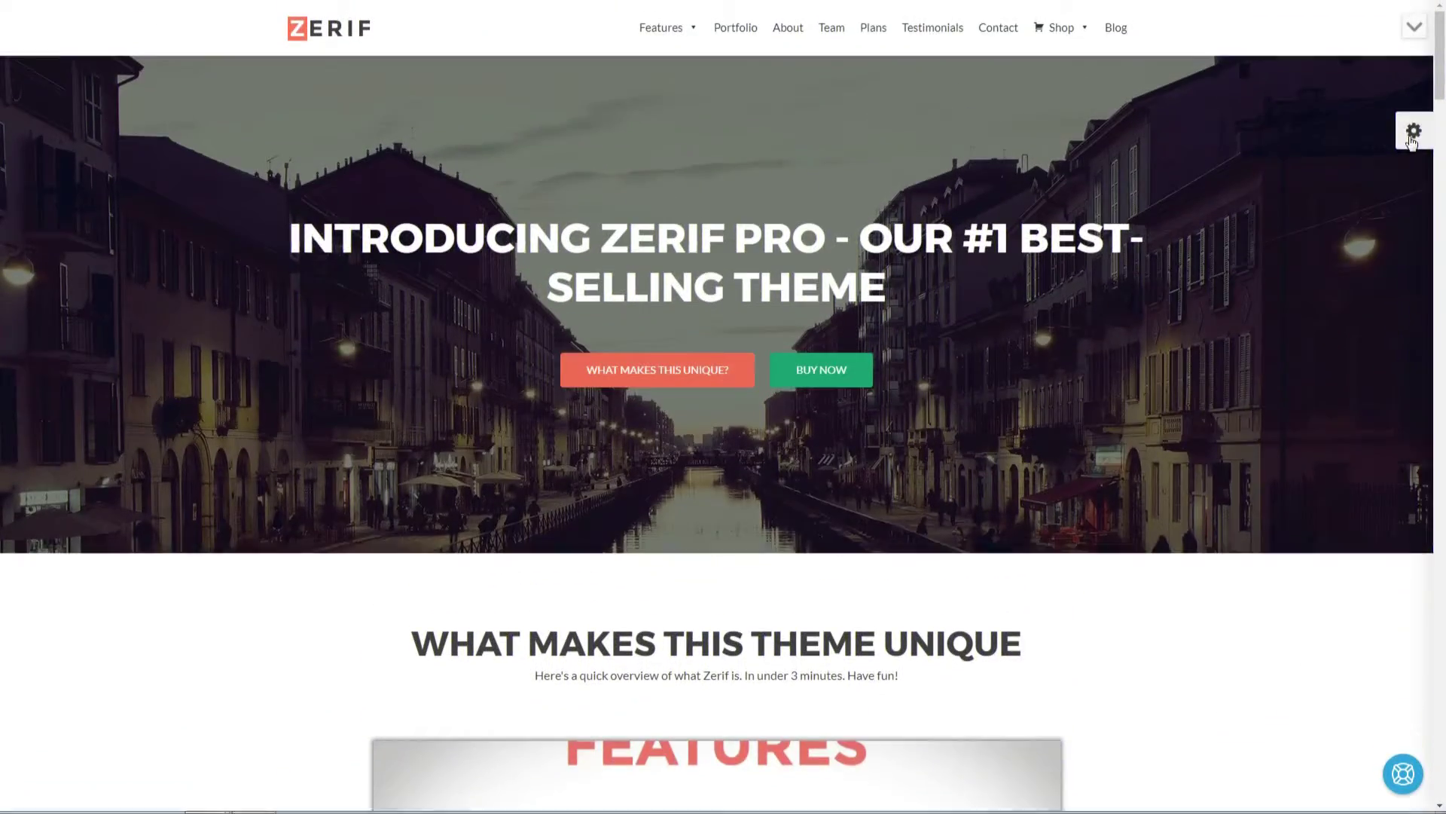
Step: Preview the Zerif Pro demo in lime, then orange, then lime again, and hide the style switcher
{"action": "left_click", "coordinate": [1259, 73]}
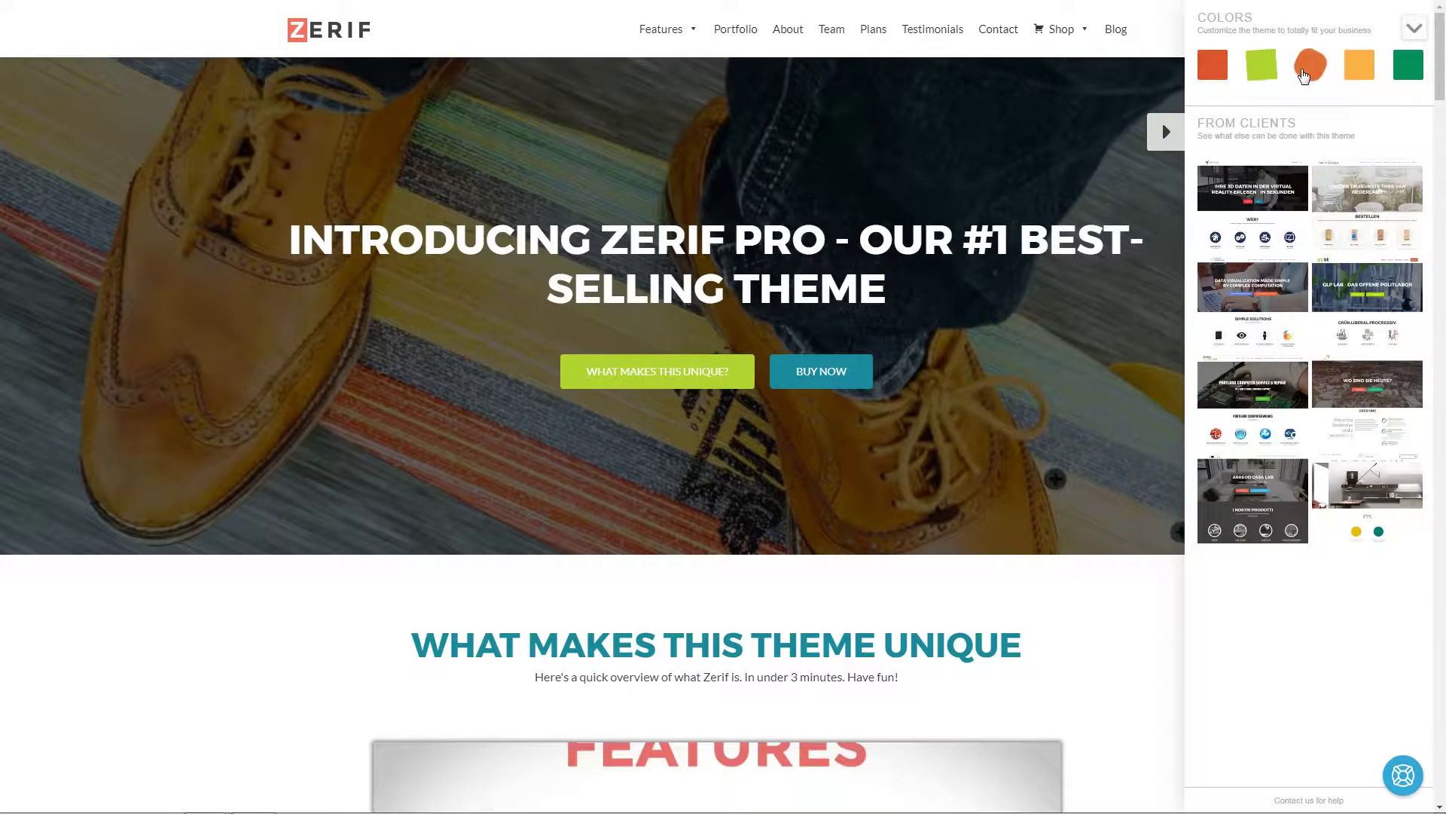
{"action": "left_click", "coordinate": [1307, 69]}
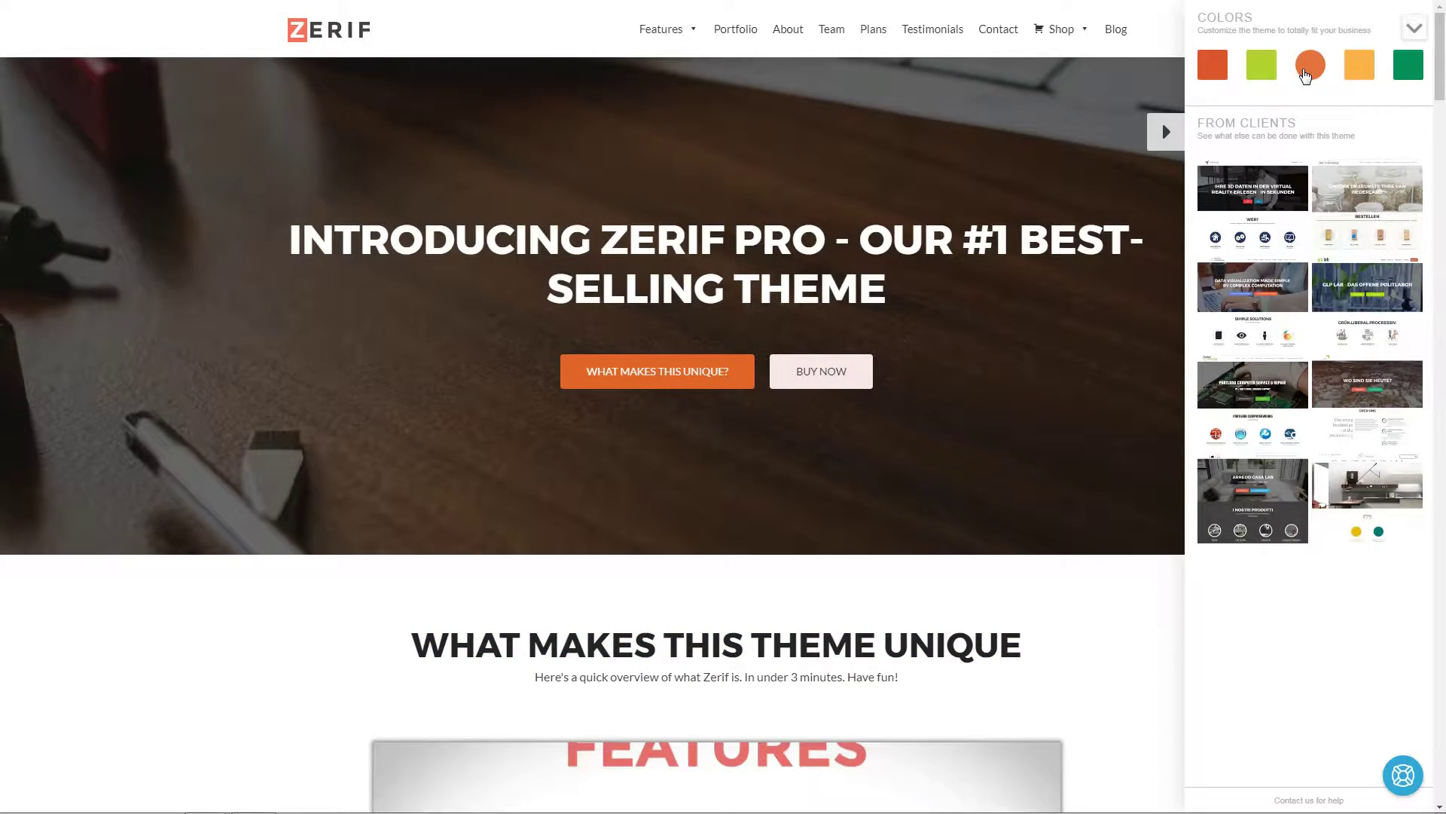
{"action": "left_click", "coordinate": [1263, 71]}
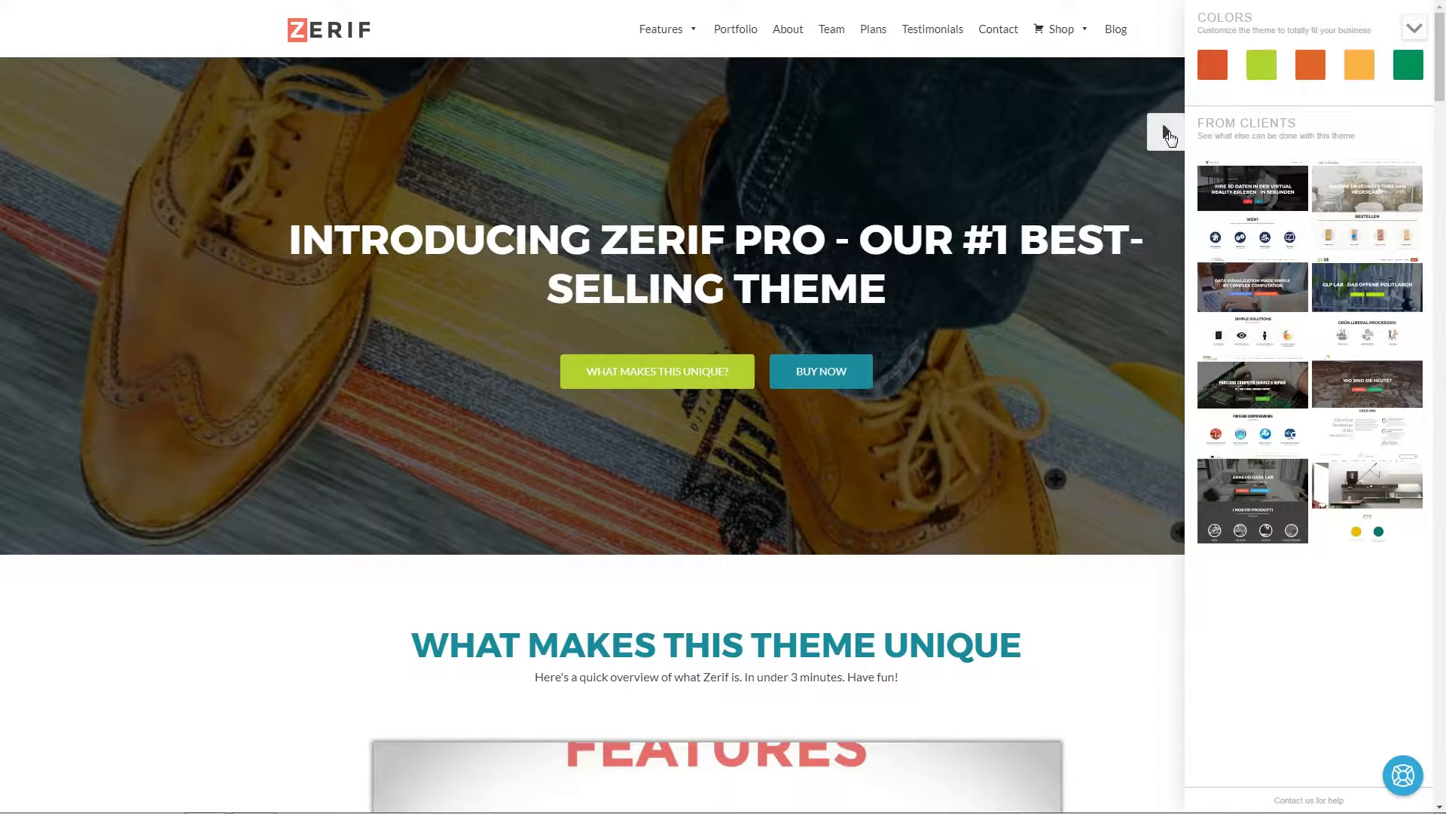
{"action": "left_click", "coordinate": [1167, 135]}
Step: Scroll down through the Zerif Pro demo sections to the pricing table
{"action": "scroll", "coordinate": [1210, 399], "scroll_direction": "down", "scroll_amount": 2}
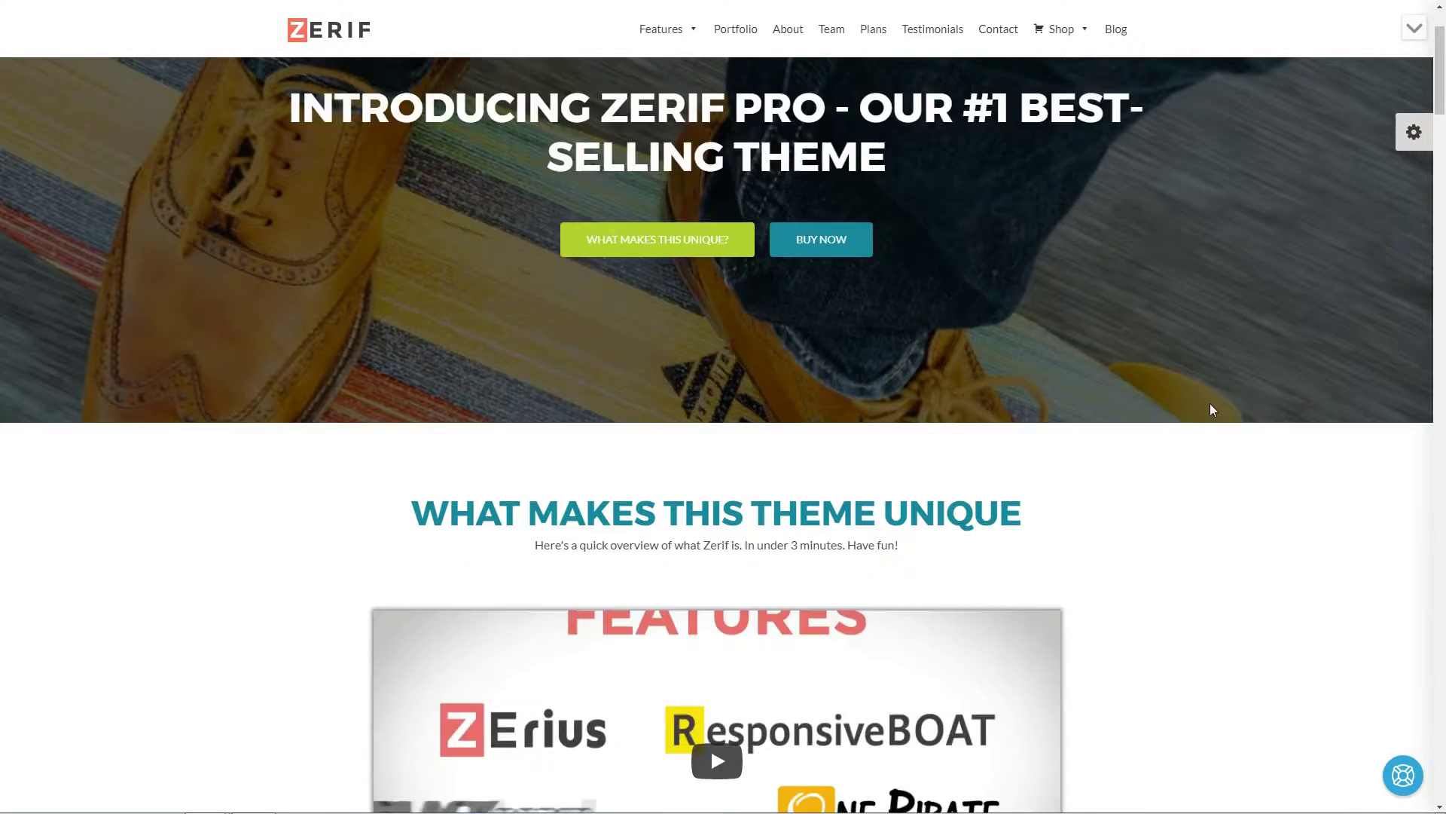
{"action": "scroll", "coordinate": [1210, 409], "scroll_direction": "down", "scroll_amount": 5}
{"action": "scroll", "coordinate": [1210, 409], "scroll_direction": "down", "scroll_amount": 1}
{"action": "scroll", "coordinate": [1209, 409], "scroll_direction": "down", "scroll_amount": 8}
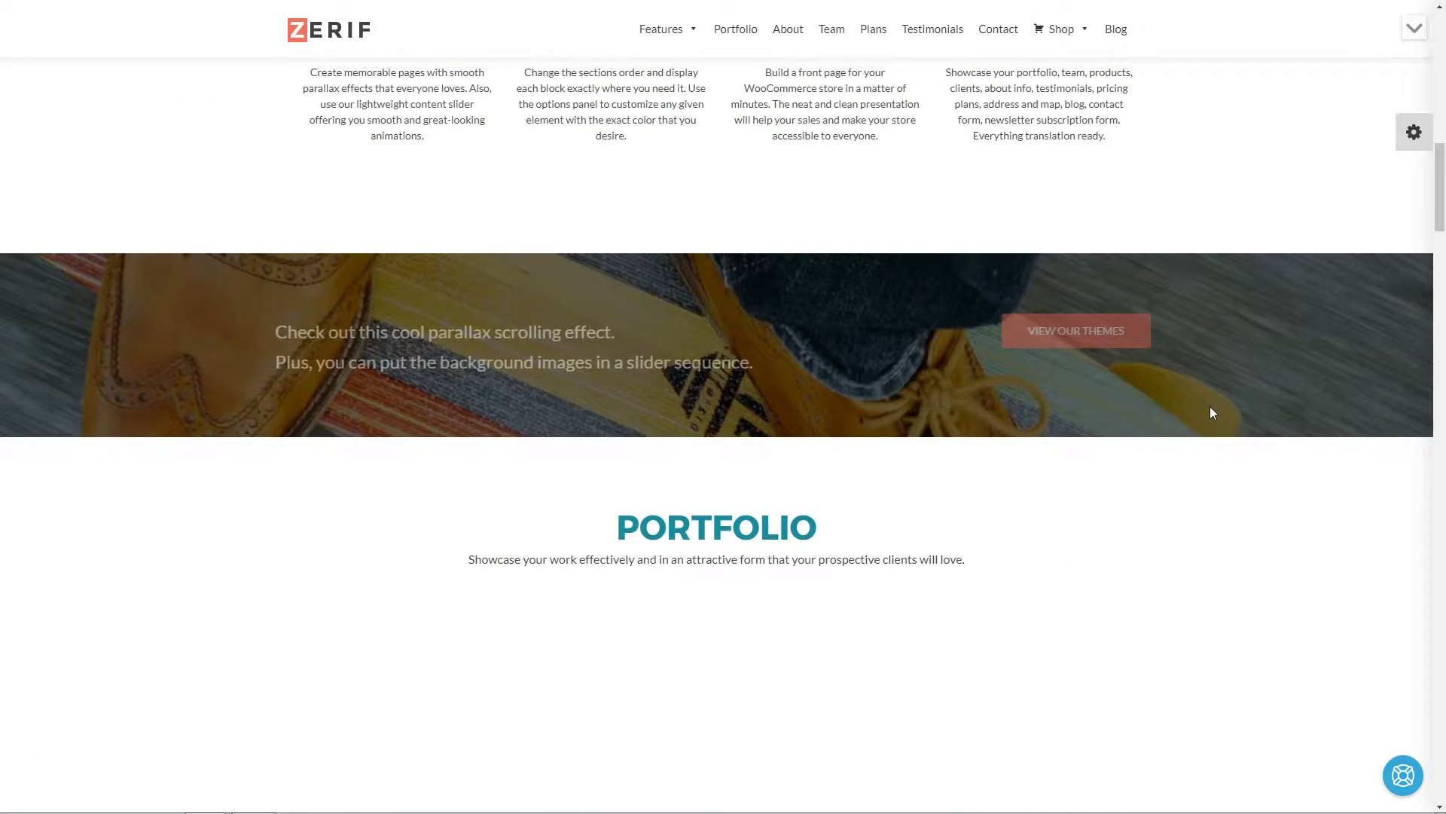
{"action": "scroll", "coordinate": [1210, 406], "scroll_direction": "down", "scroll_amount": 2}
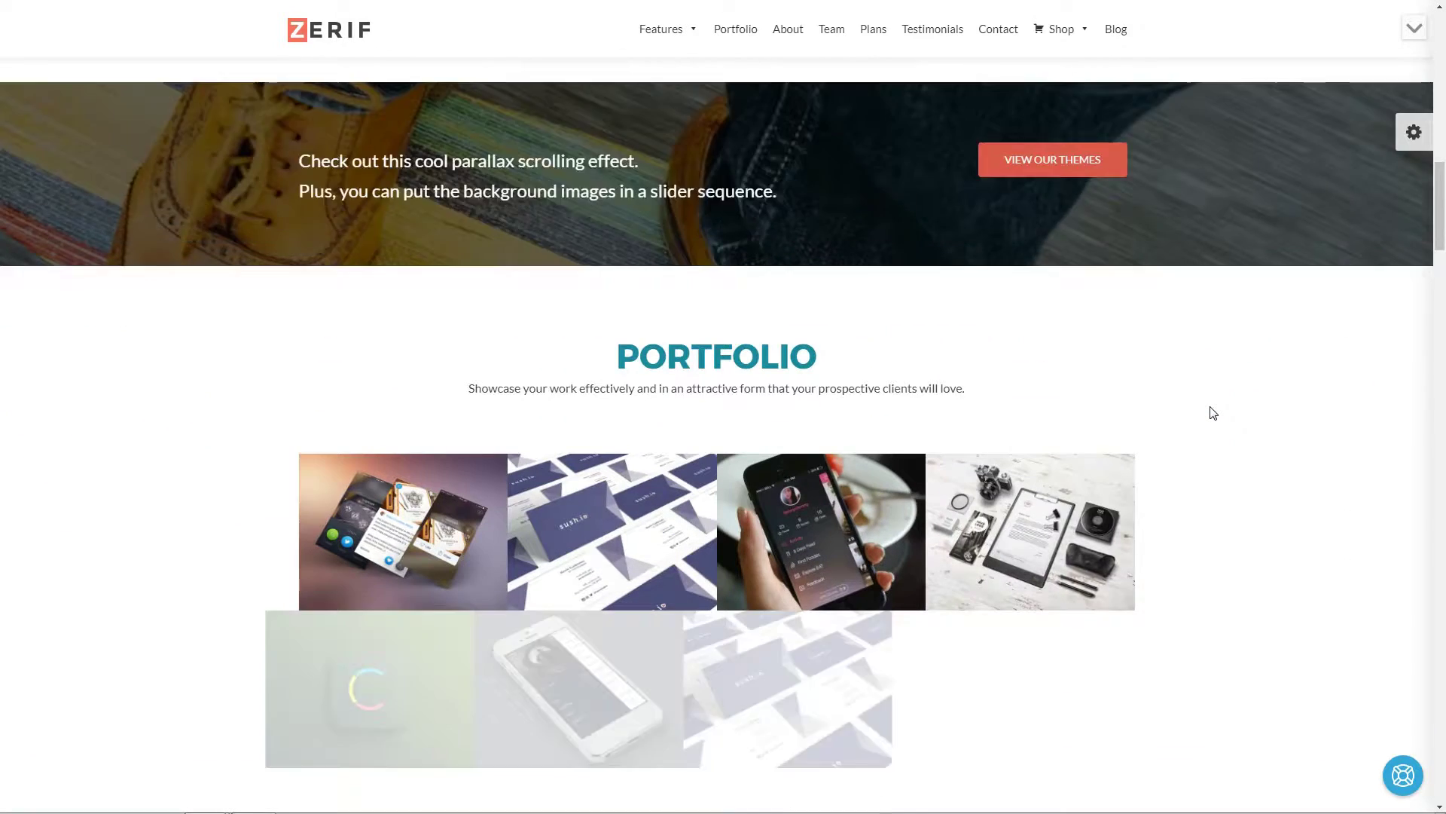
{"action": "scroll", "coordinate": [1210, 407], "scroll_direction": "down", "scroll_amount": 3}
{"action": "scroll", "coordinate": [1213, 413], "scroll_direction": "down", "scroll_amount": 1}
{"action": "scroll", "coordinate": [1213, 413], "scroll_direction": "down", "scroll_amount": 5}
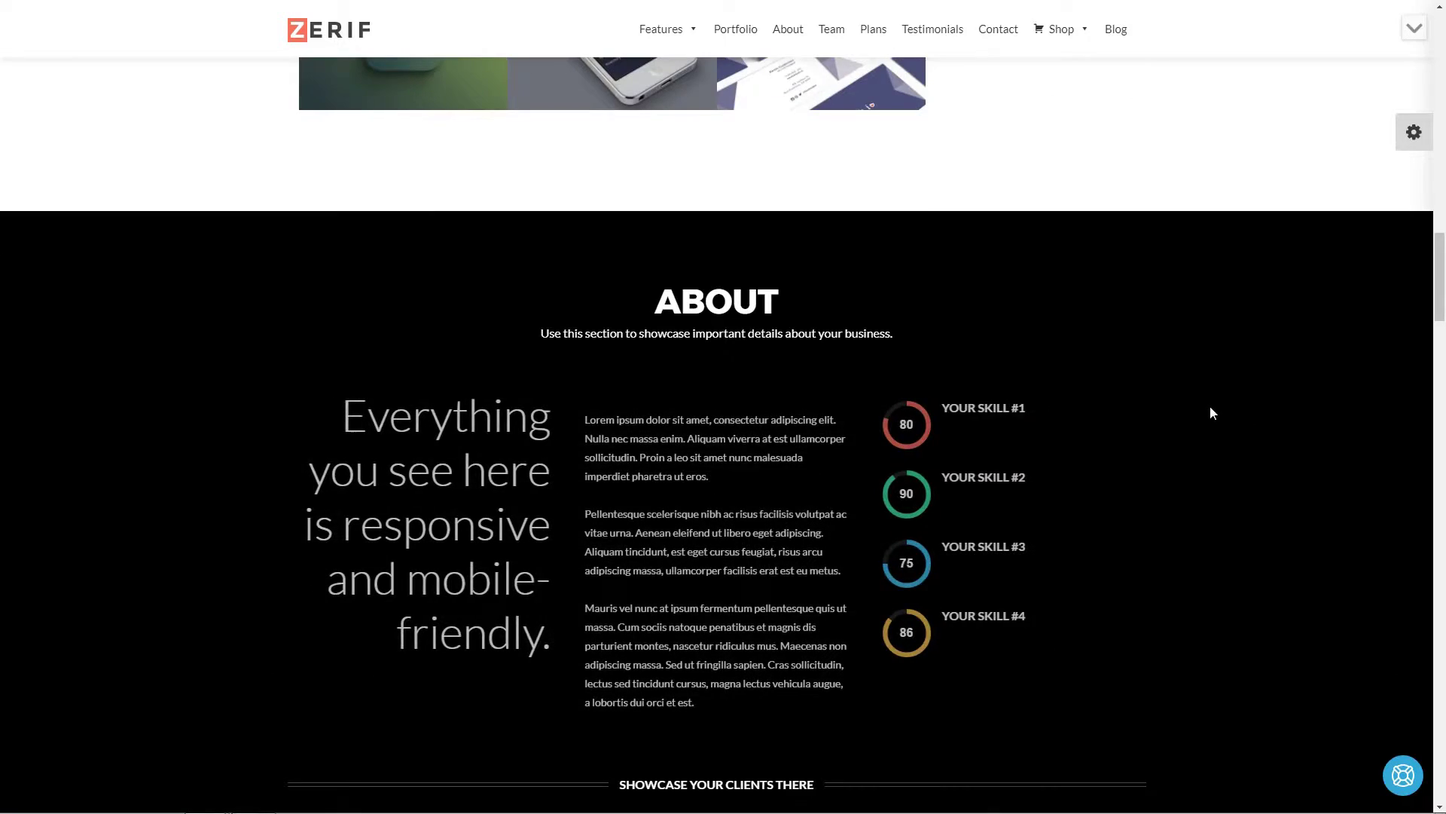
{"action": "scroll", "coordinate": [1213, 412], "scroll_direction": "down", "scroll_amount": 1}
{"action": "scroll", "coordinate": [1213, 412], "scroll_direction": "down", "scroll_amount": 9}
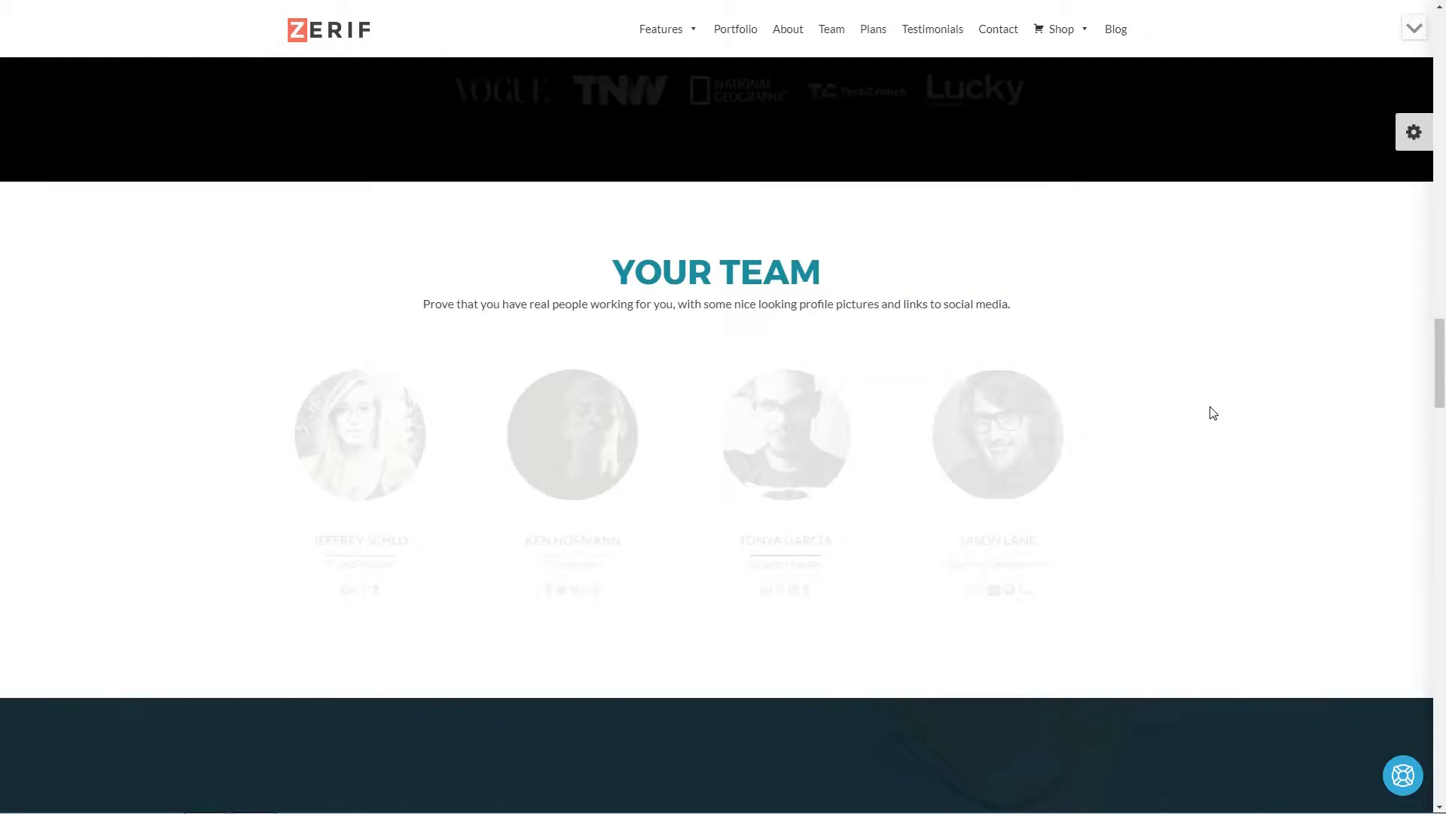
{"action": "scroll", "coordinate": [1213, 413], "scroll_direction": "down", "scroll_amount": 5}
{"action": "scroll", "coordinate": [1212, 413], "scroll_direction": "down", "scroll_amount": 5}
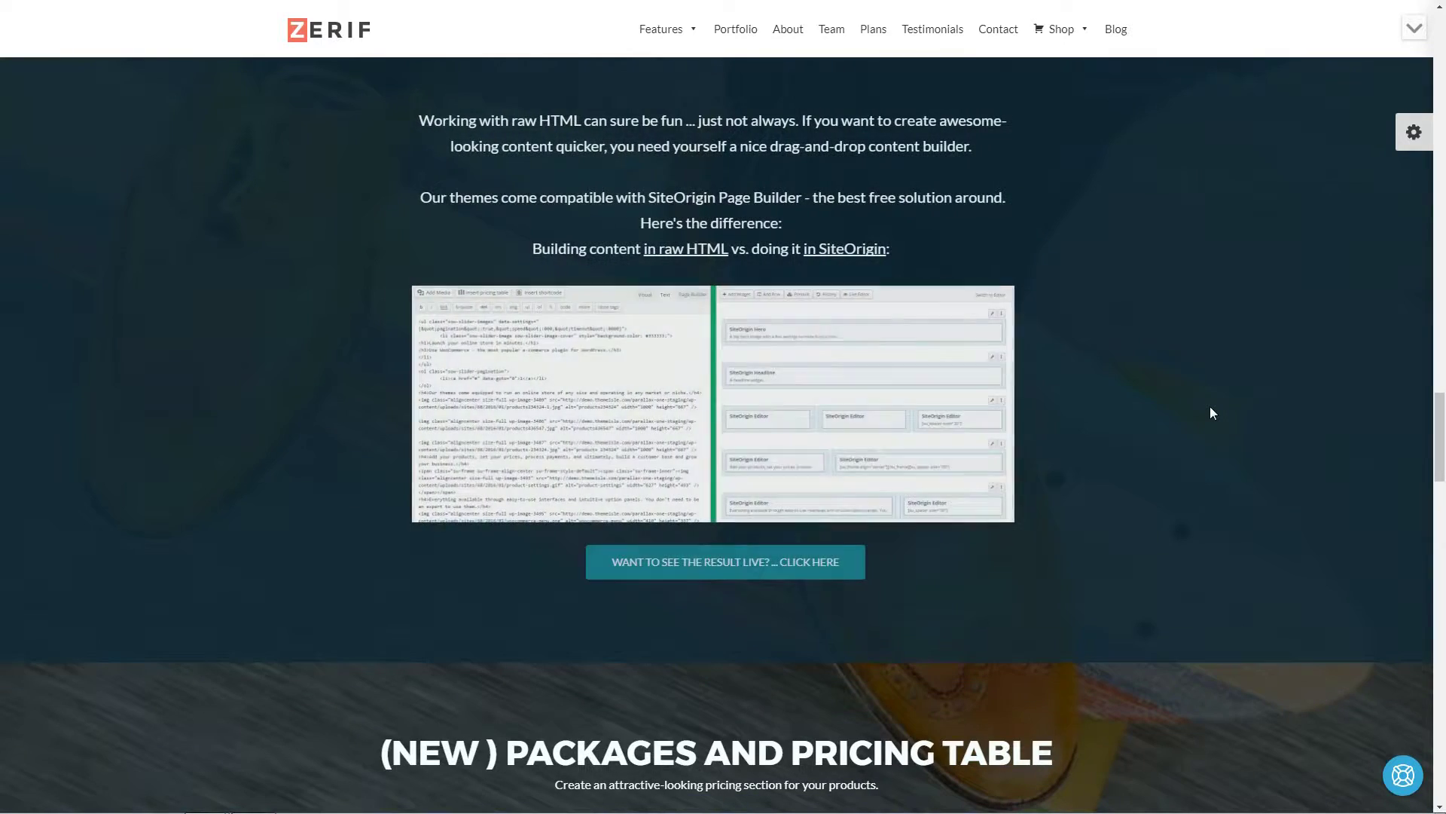
{"action": "scroll", "coordinate": [1210, 413], "scroll_direction": "down", "scroll_amount": 5}
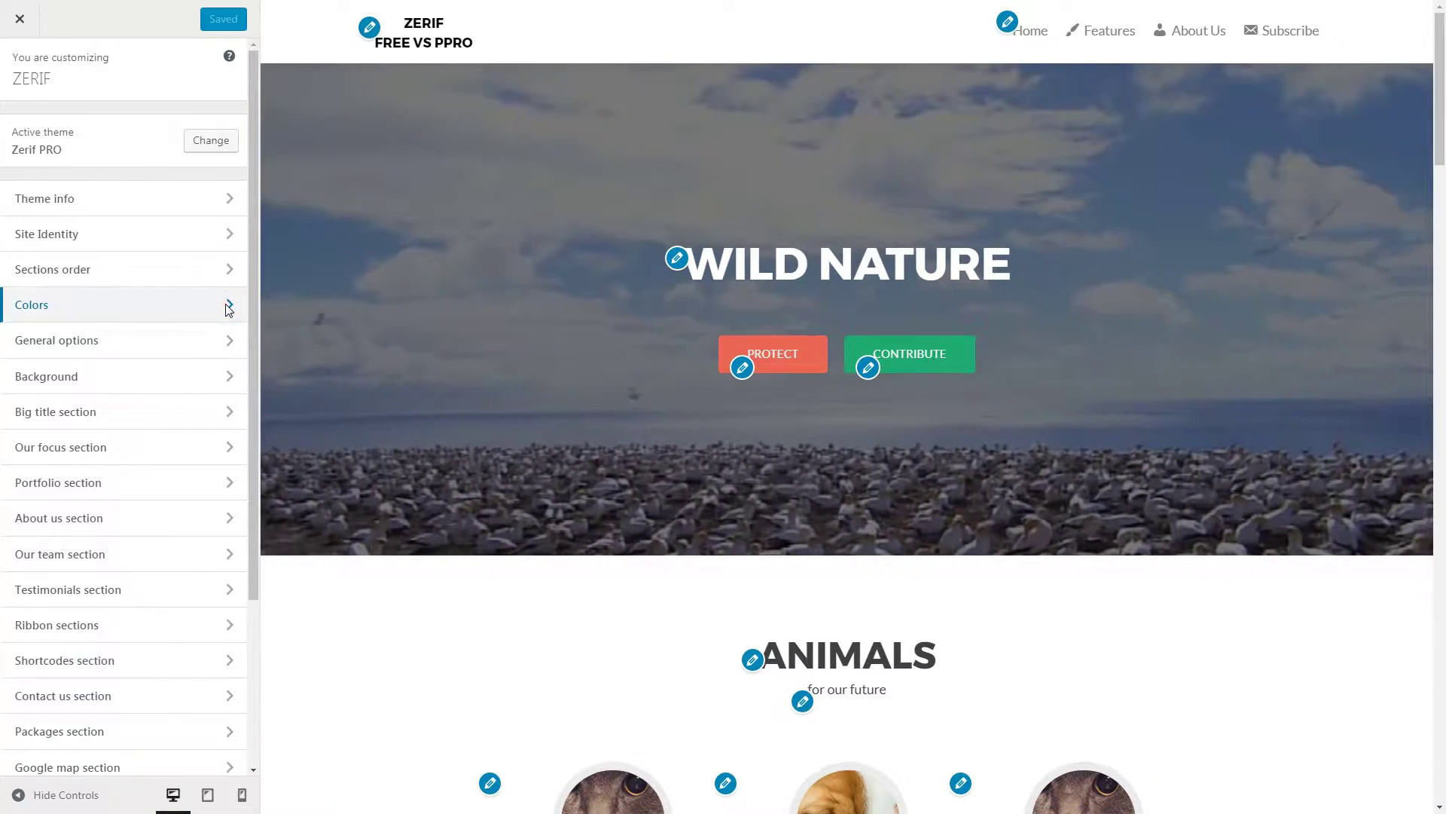
Step: Inspect the Footer colors options, including footer text hover colour, then return to the sections list
{"action": "left_click", "coordinate": [226, 305]}
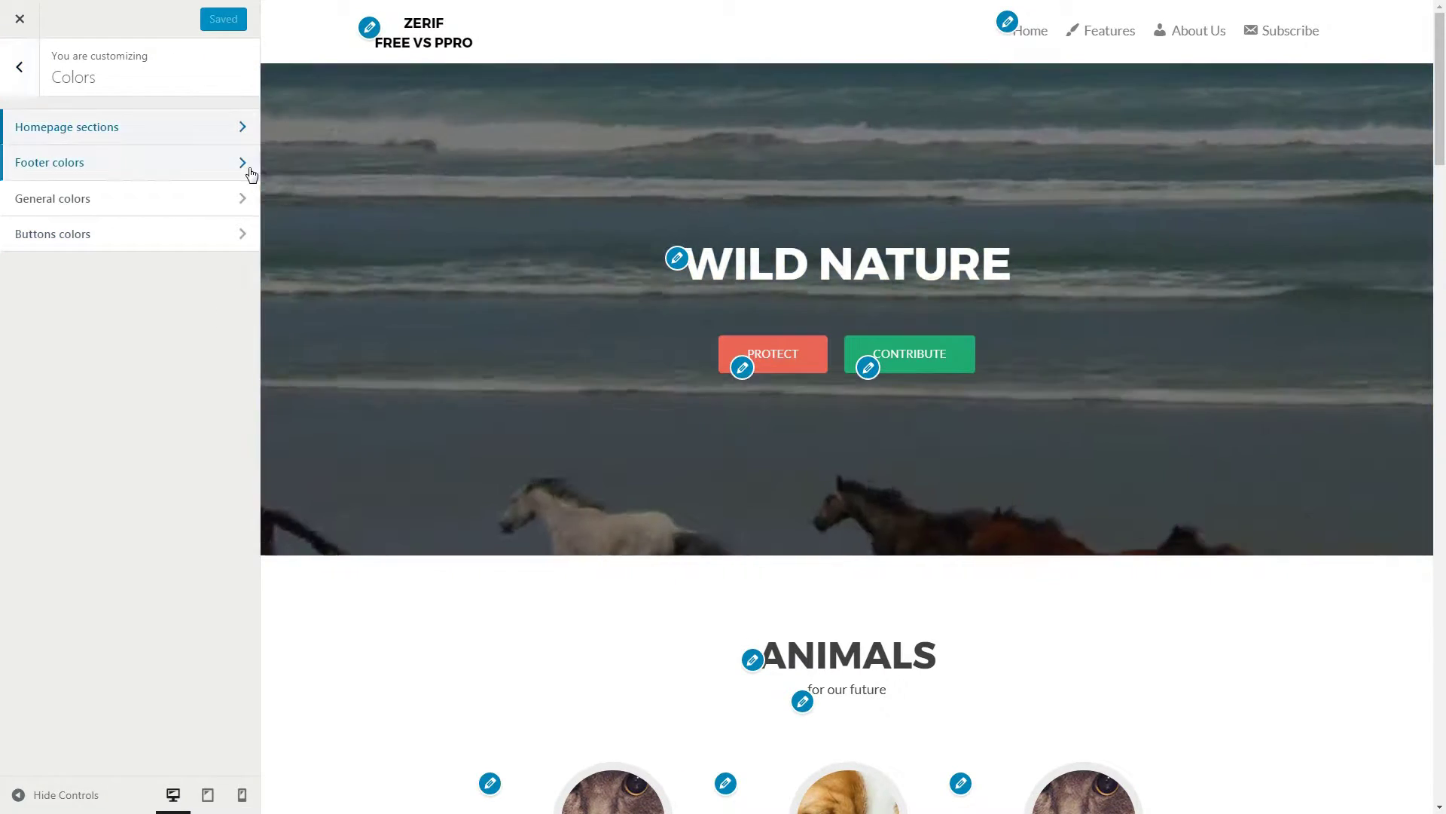
{"action": "left_click", "coordinate": [248, 166]}
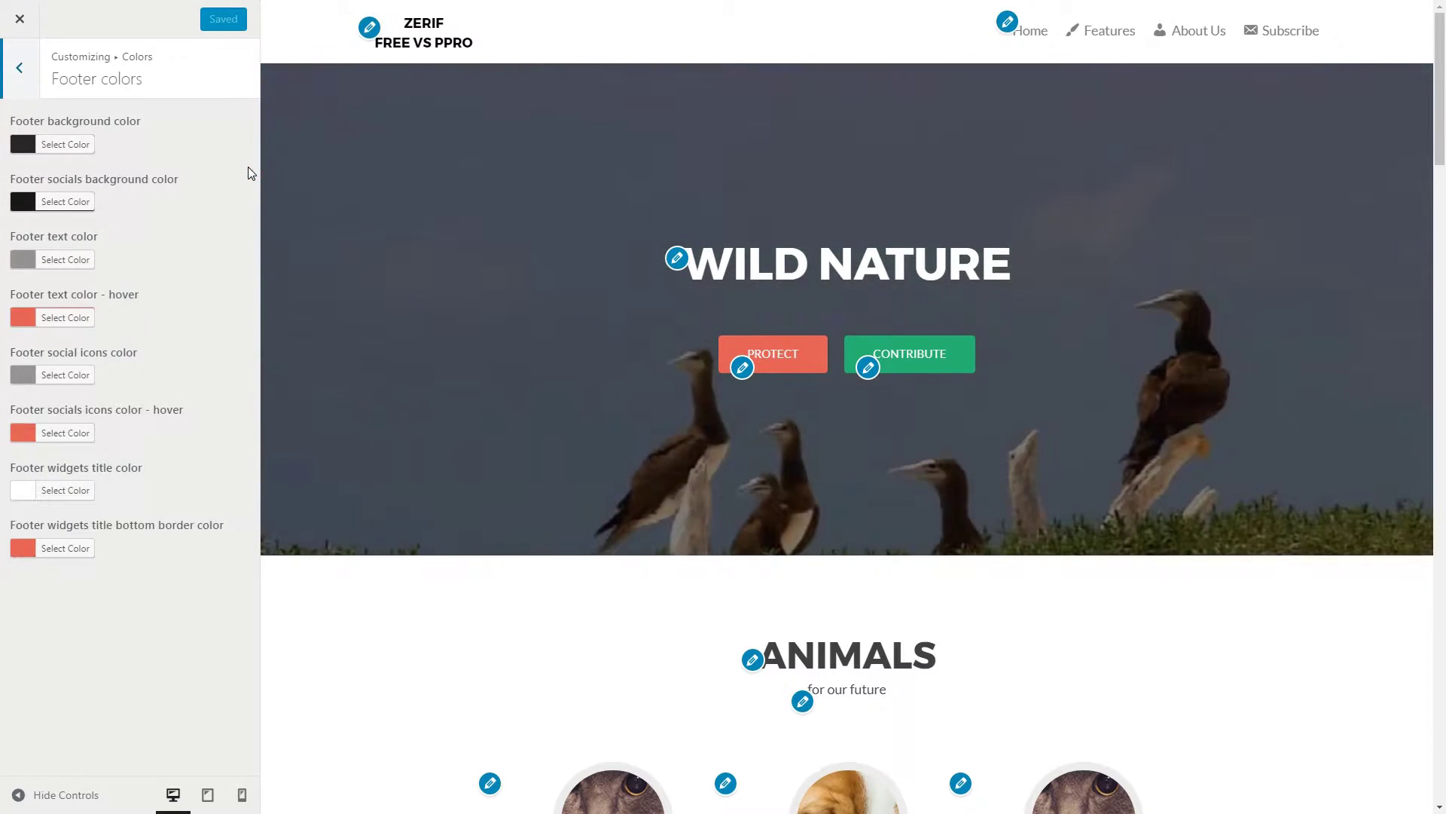
{"action": "left_click", "coordinate": [67, 317]}
{"action": "left_click", "coordinate": [20, 67]}
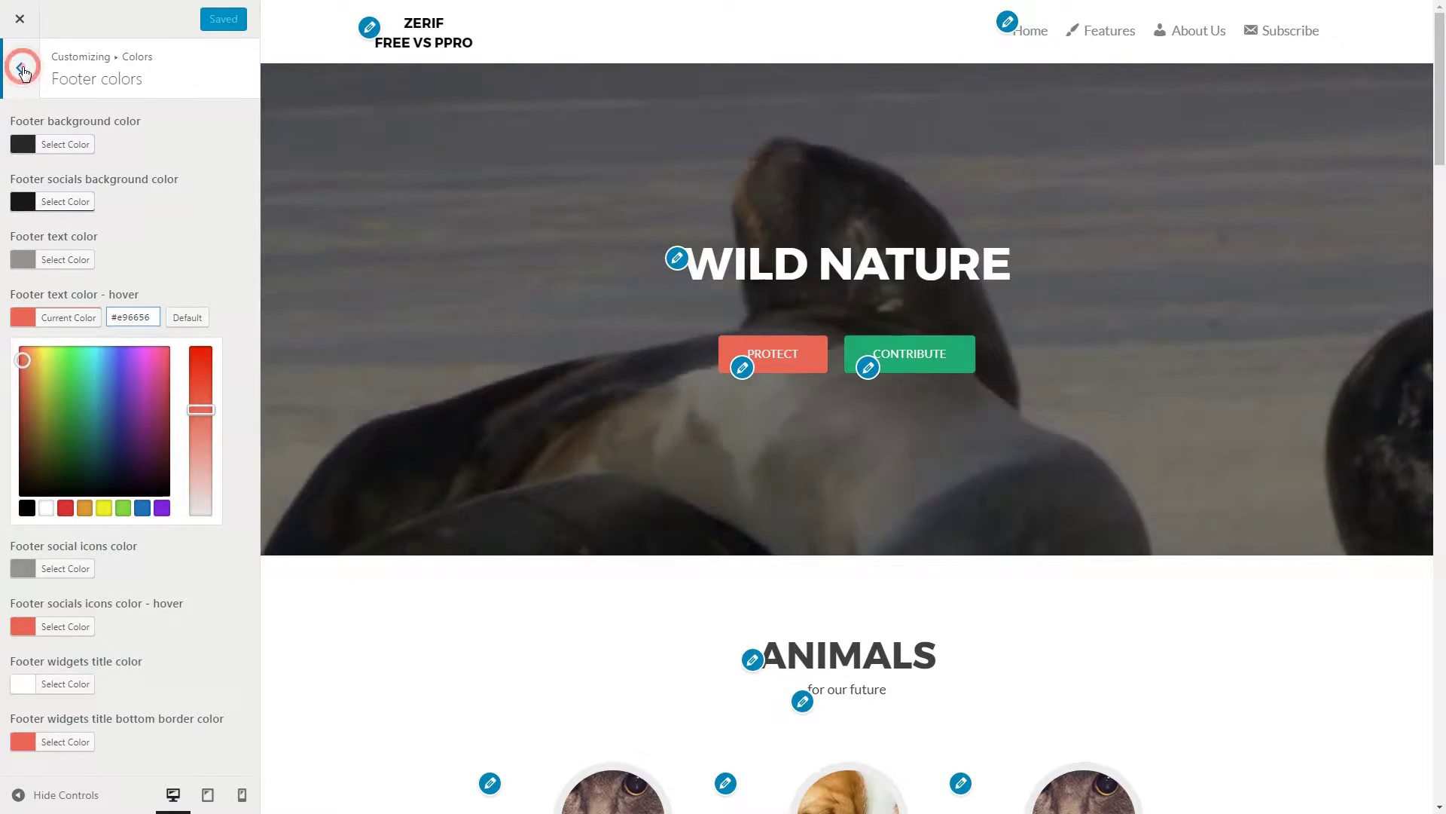
{"action": "left_click", "coordinate": [22, 75]}
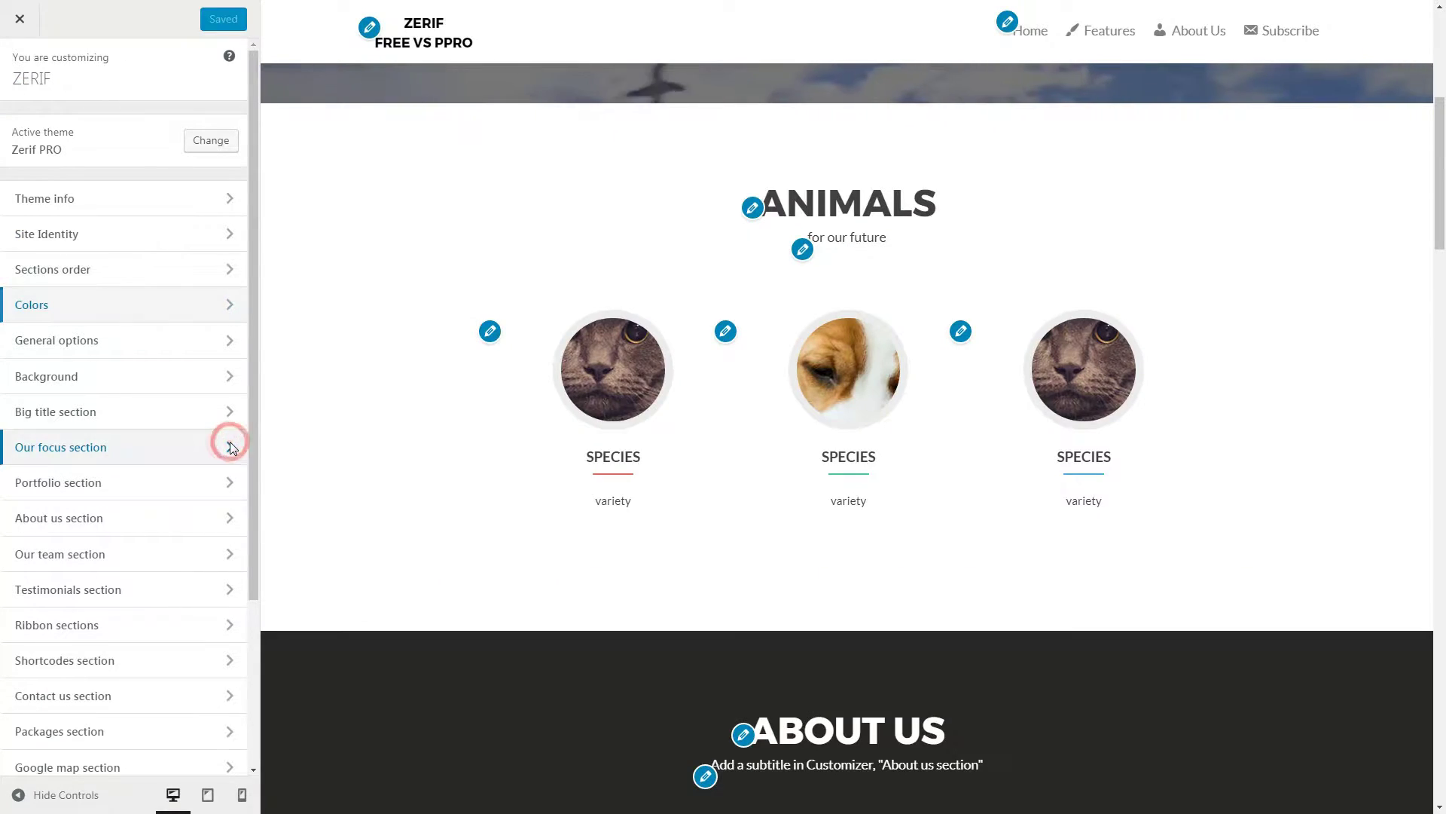
Step: Set the Our focus section background colour to pink #ff8e8e
{"action": "left_click", "coordinate": [229, 447]}
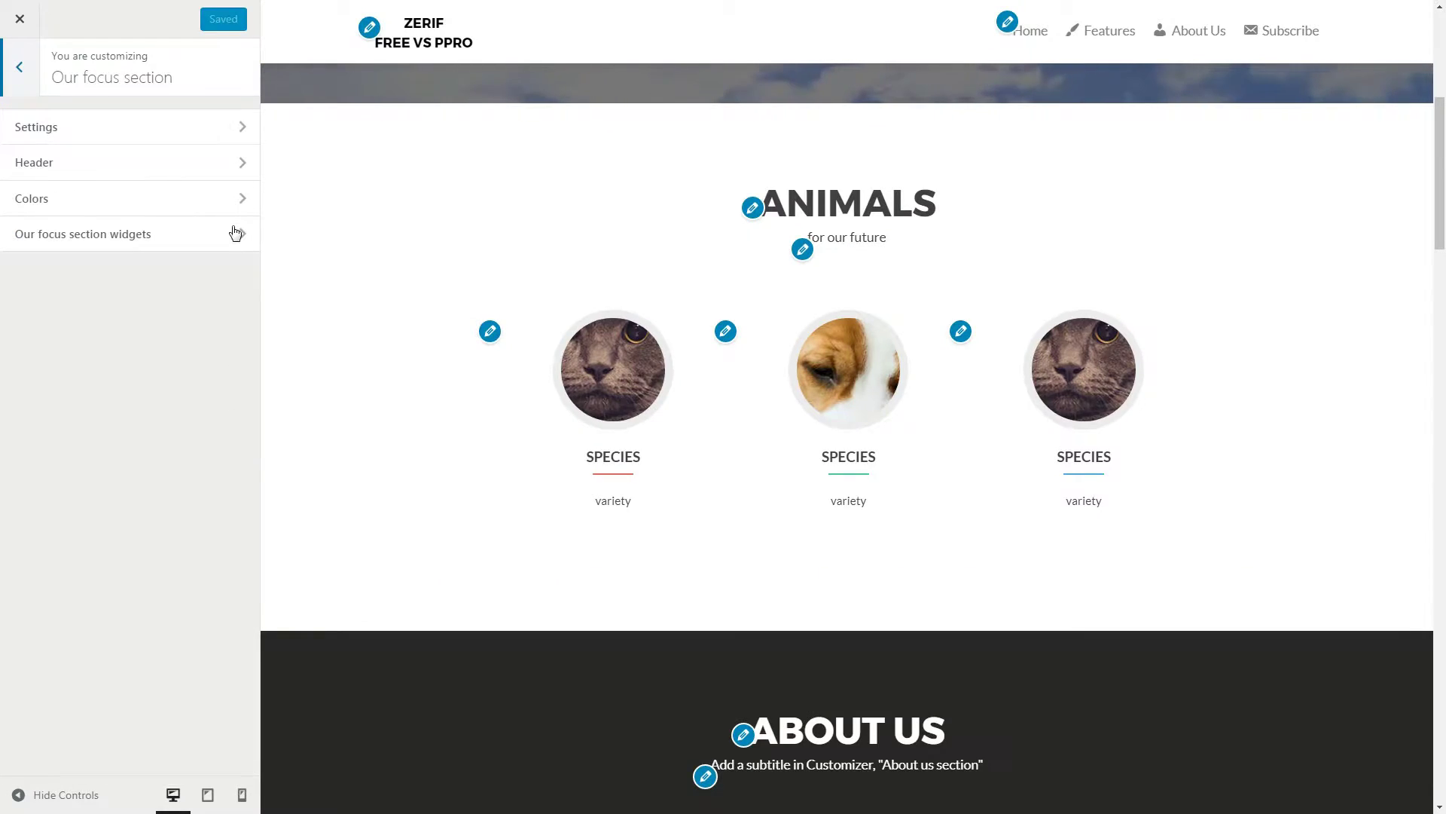
{"action": "left_click", "coordinate": [235, 202]}
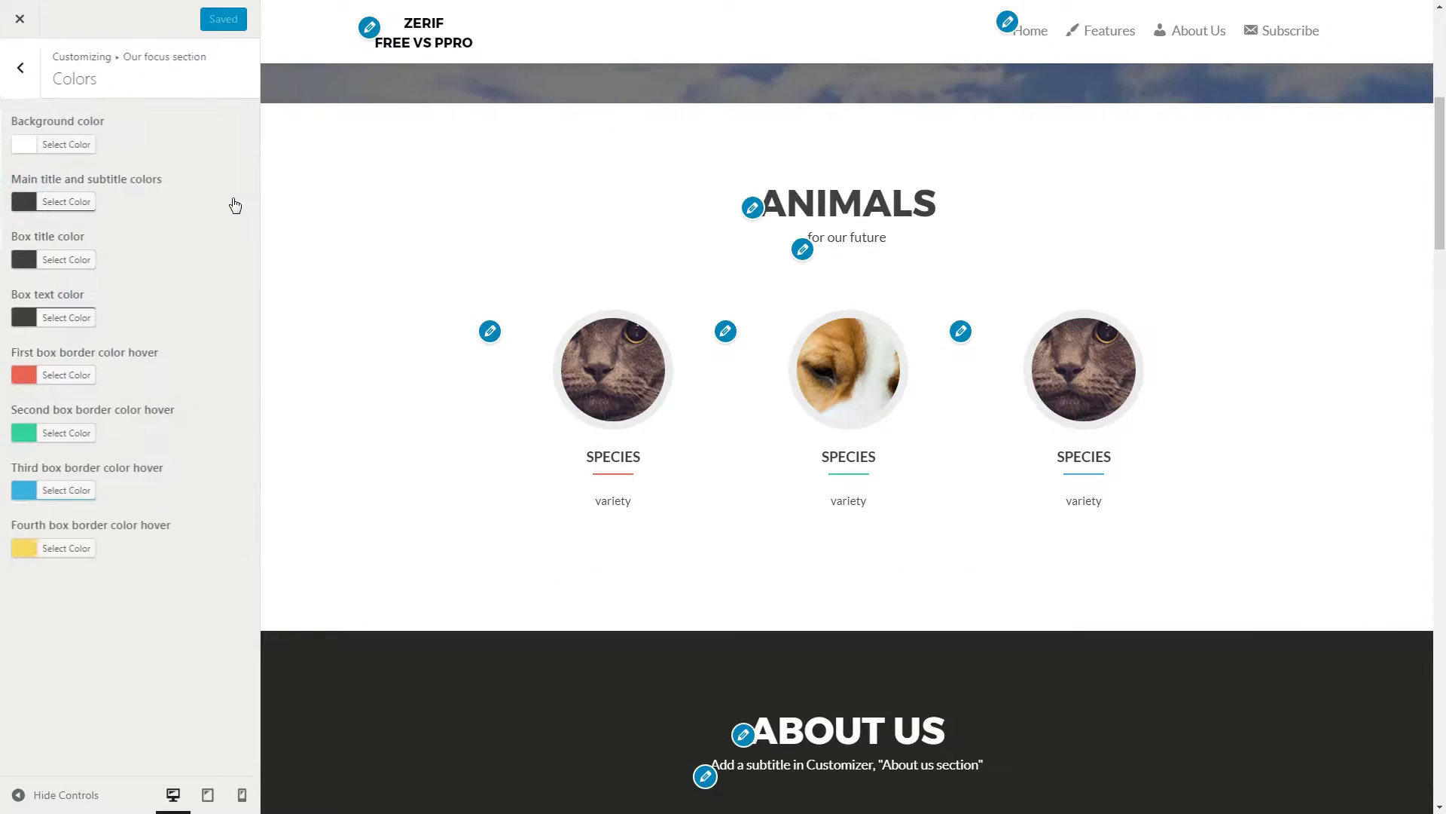
{"action": "left_click", "coordinate": [75, 145]}
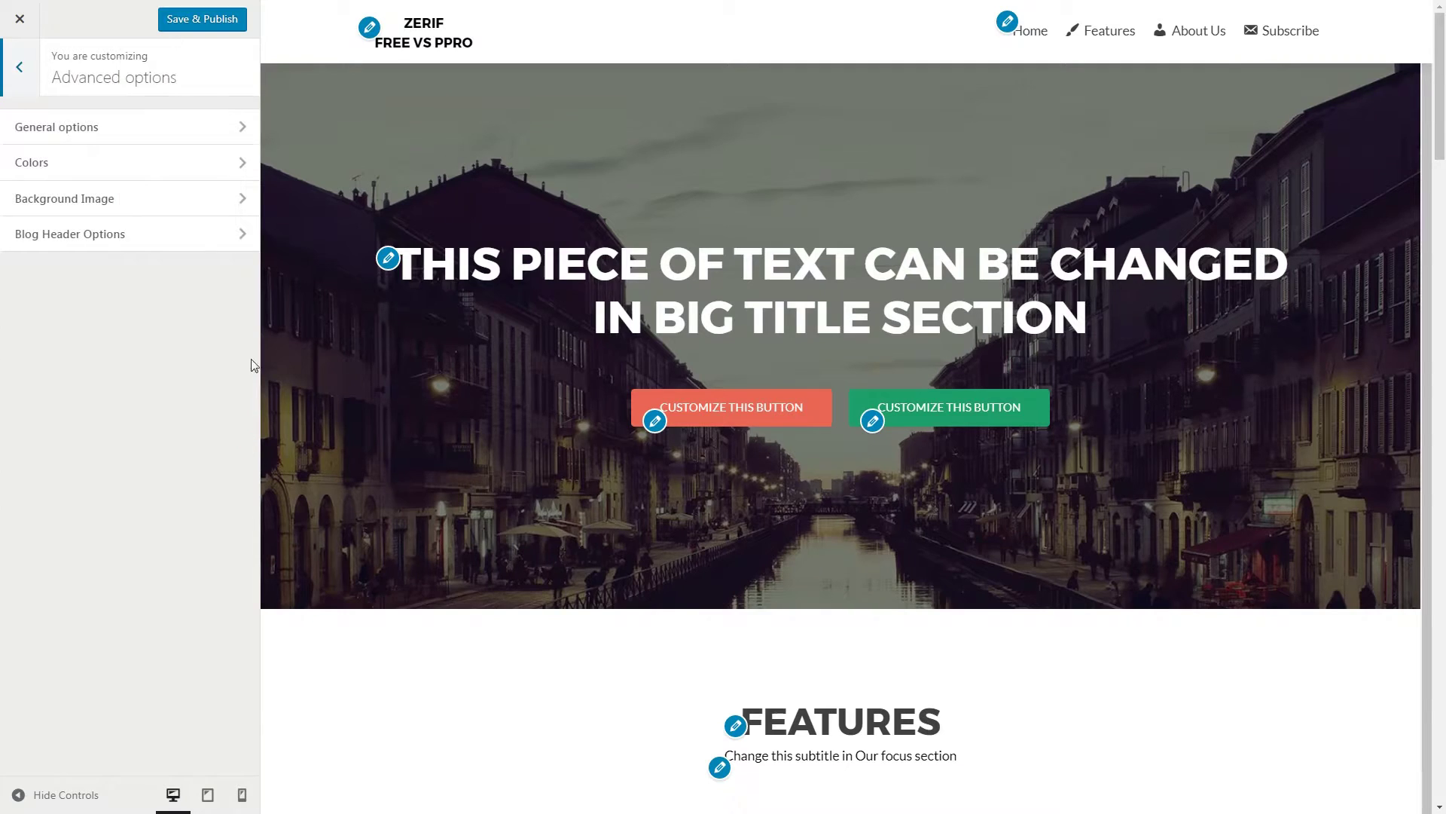
Step: Show the free theme's single Background Color choice under Advanced options > Colors
{"action": "left_click", "coordinate": [247, 162]}
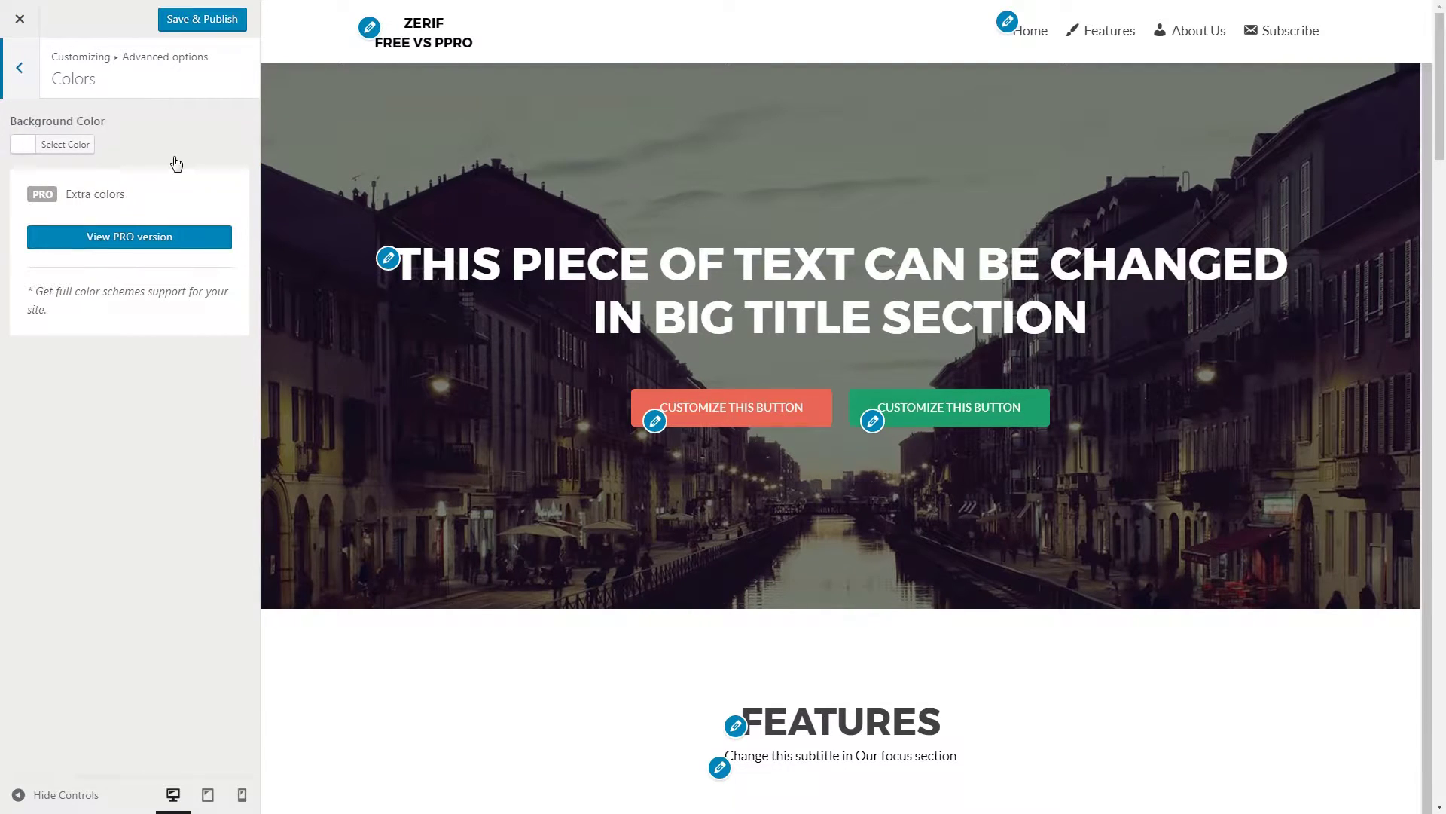
{"action": "left_click", "coordinate": [88, 147]}
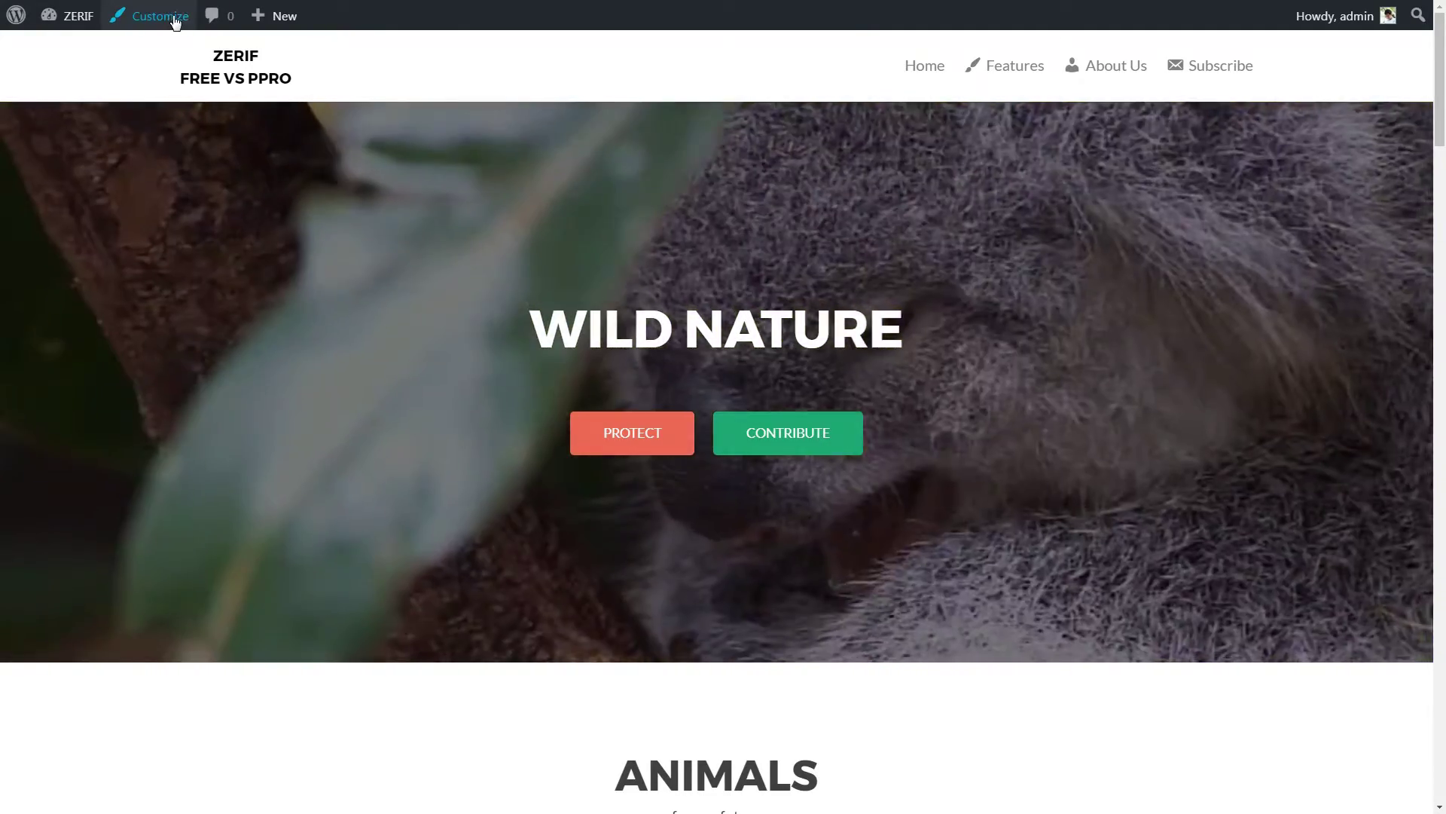
Step: Switch the hero background through image, slider and video, keep video, and show Background Video settings
{"action": "left_click", "coordinate": [174, 22]}
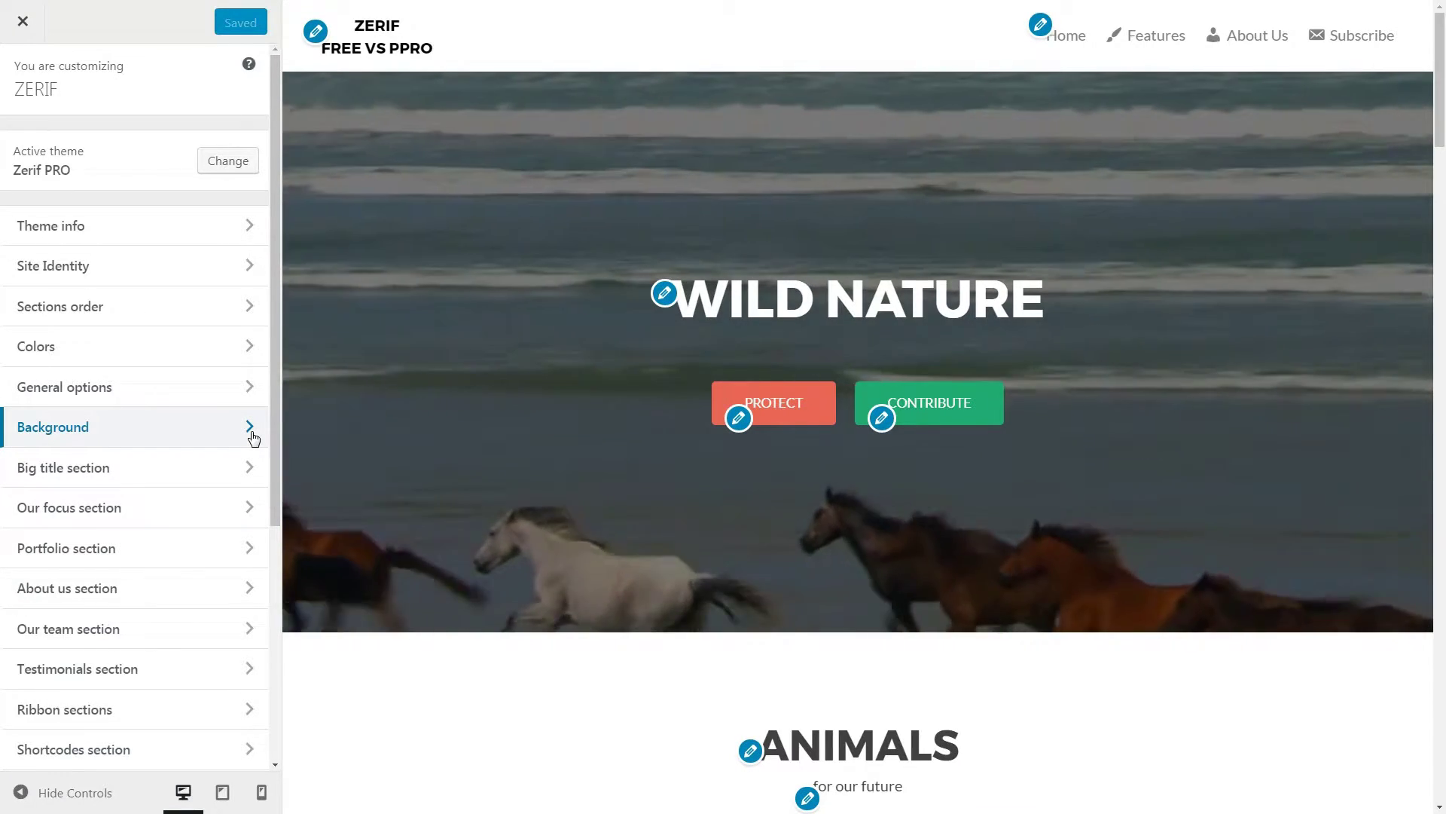
{"action": "left_click", "coordinate": [251, 436]}
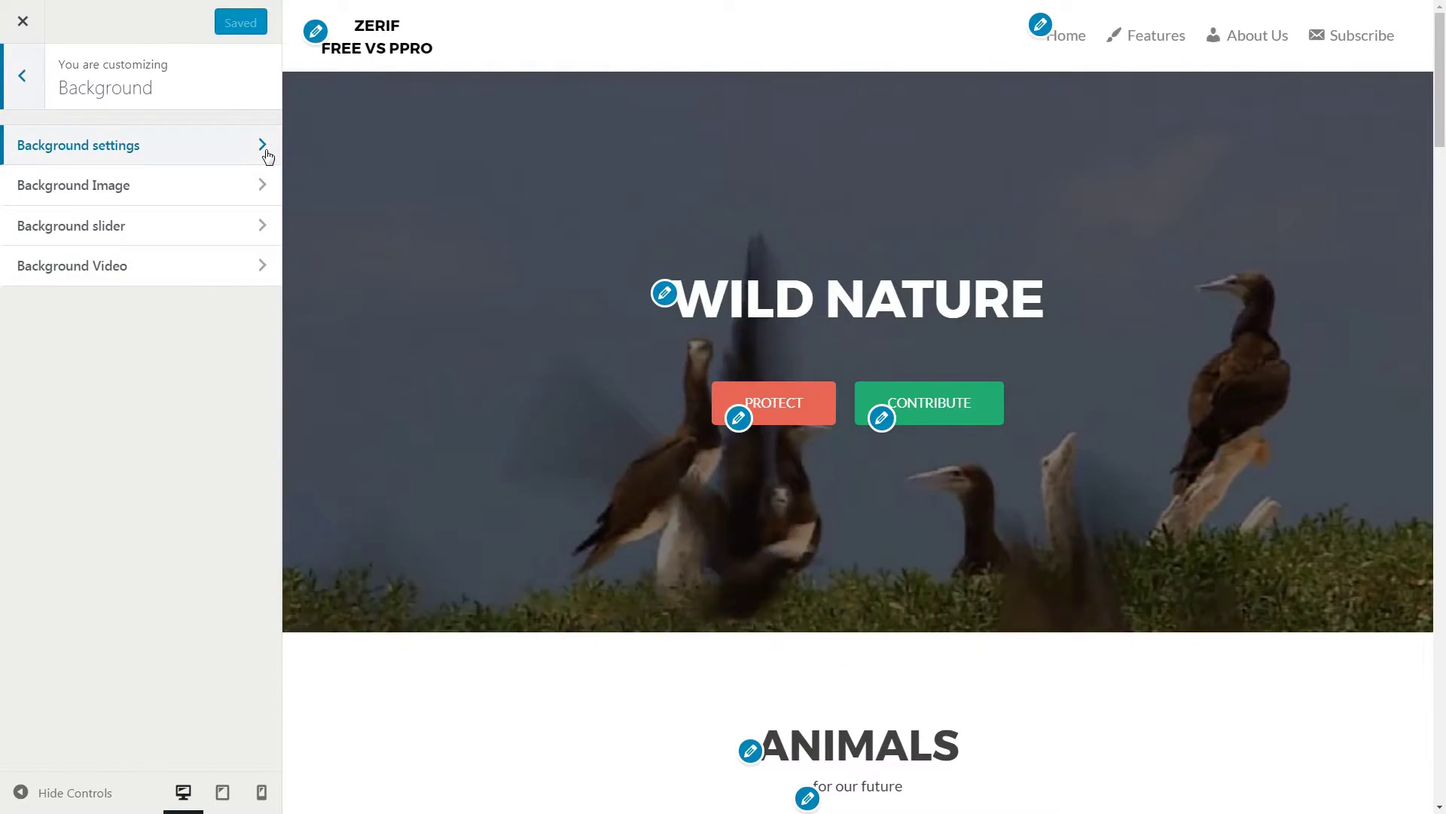
{"action": "left_click", "coordinate": [266, 147]}
{"action": "left_click", "coordinate": [18, 221]}
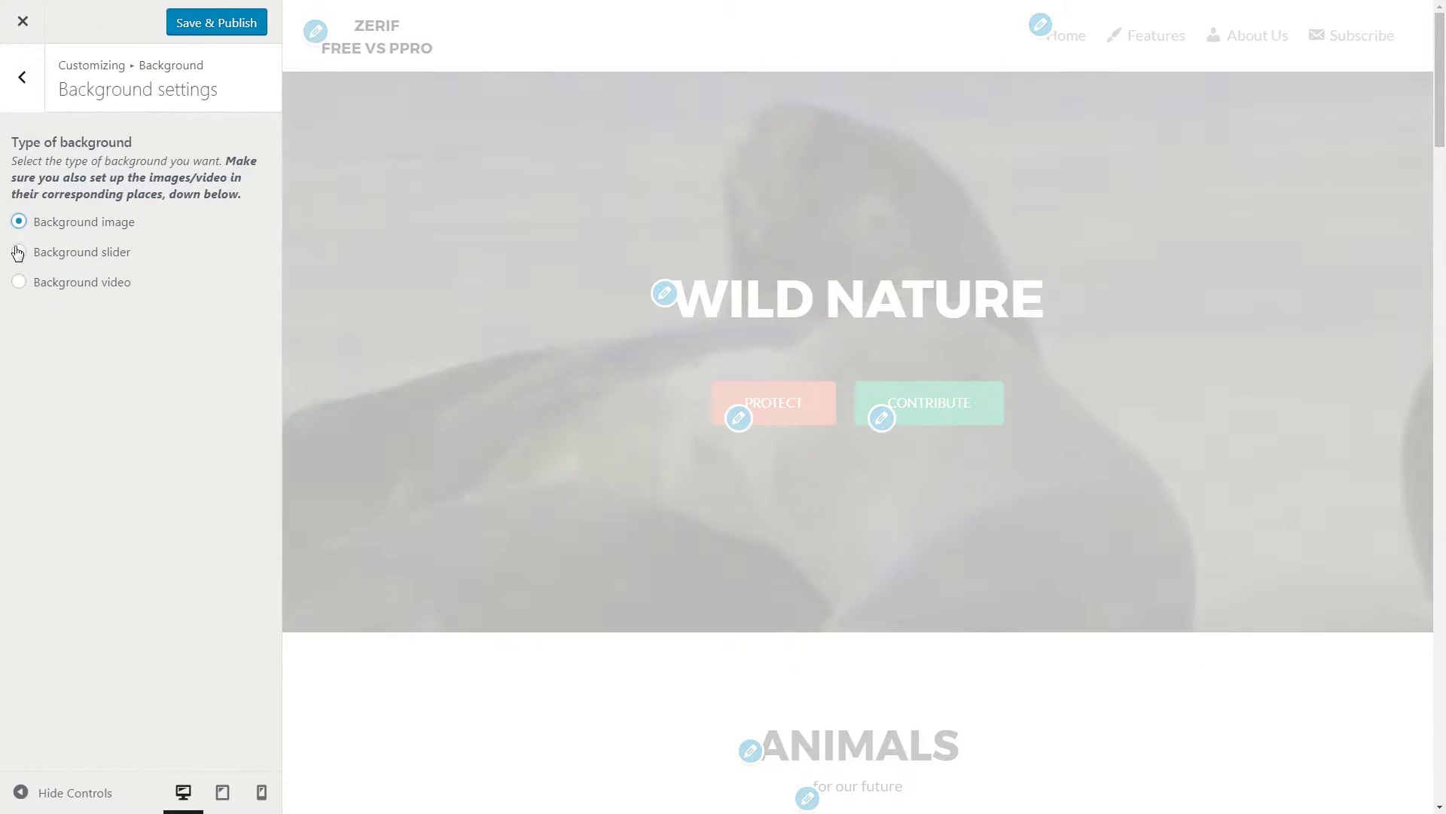
{"action": "left_click", "coordinate": [19, 251]}
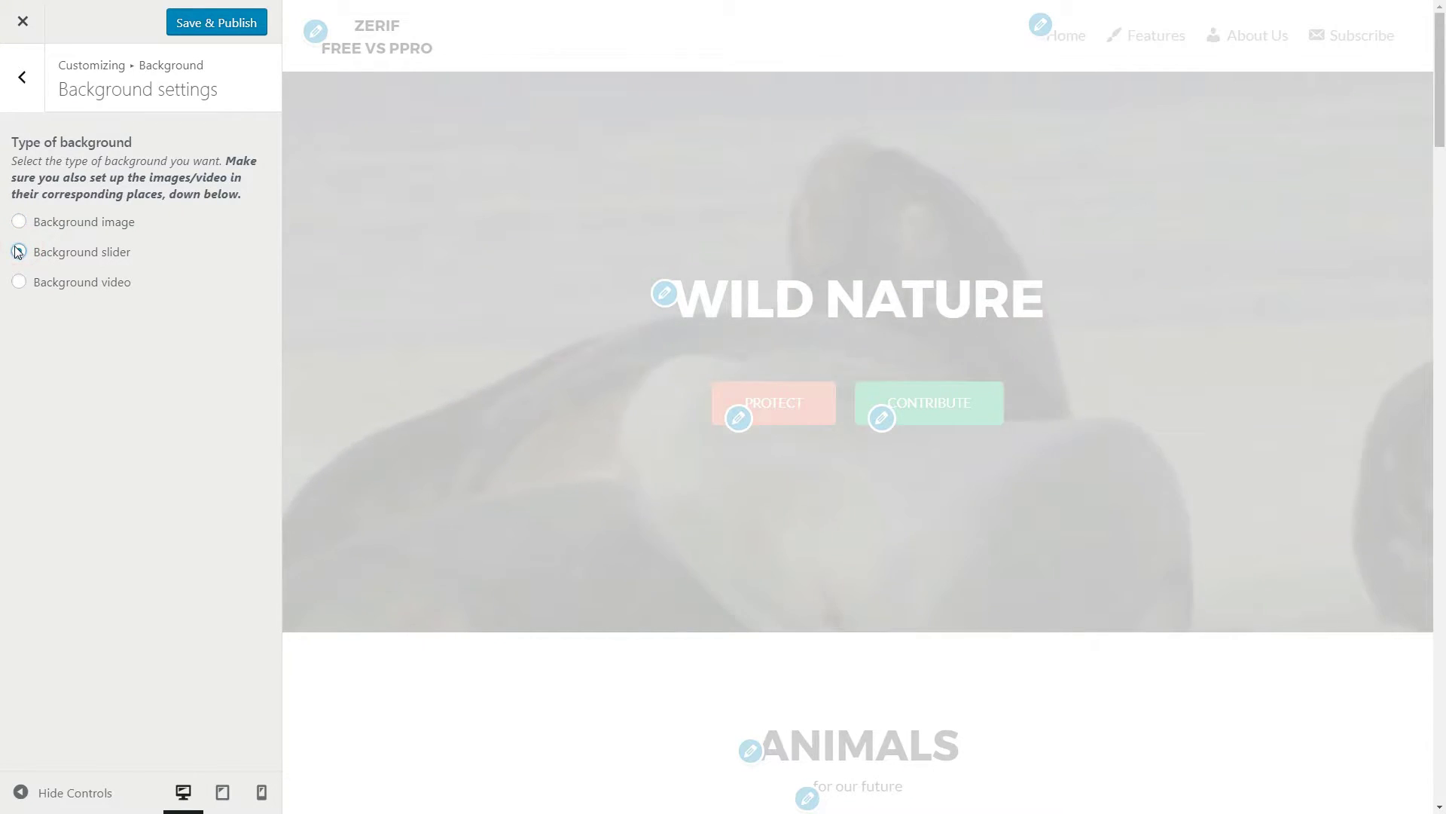
{"action": "left_click", "coordinate": [19, 283]}
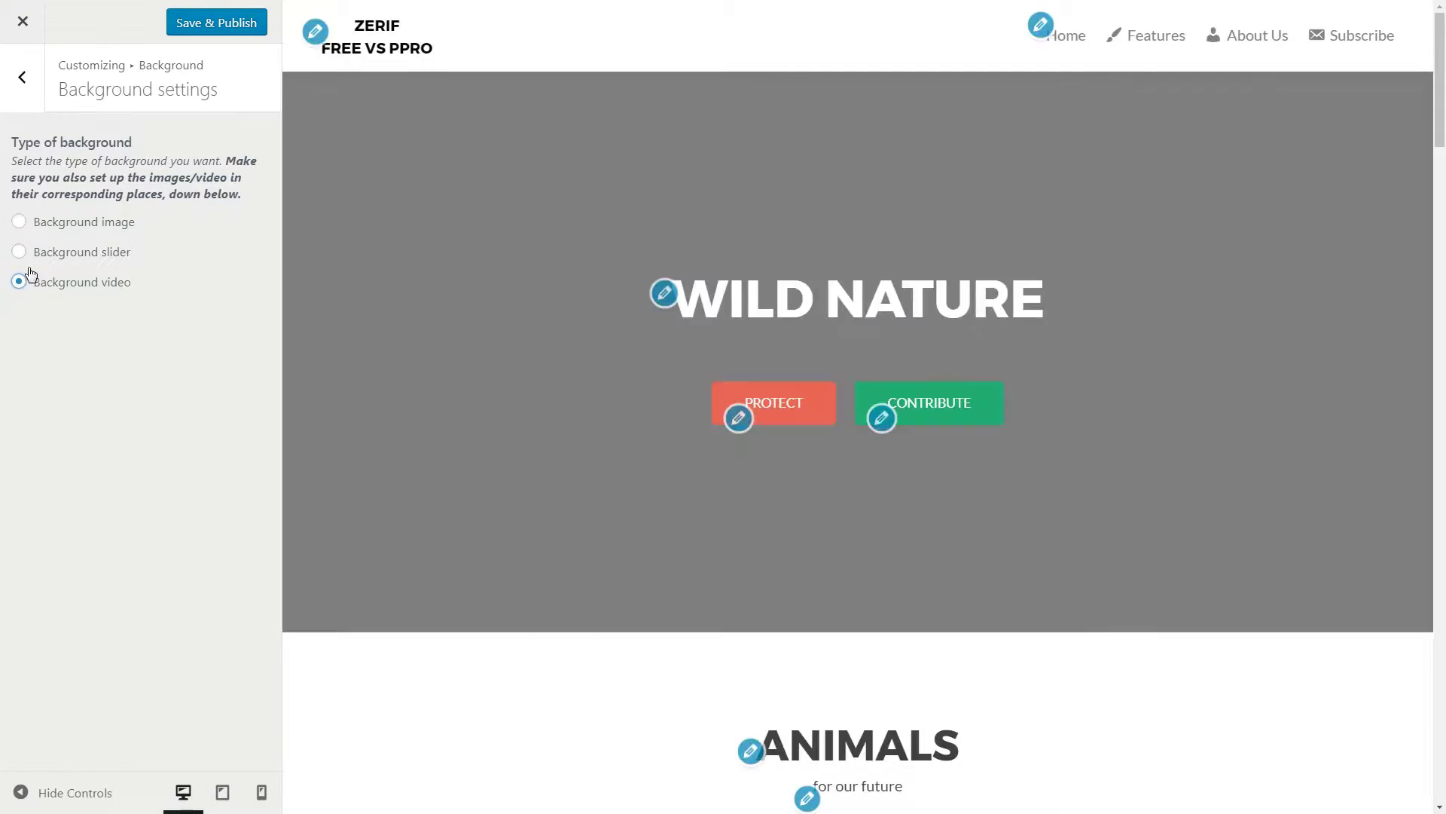
{"action": "left_click", "coordinate": [27, 84]}
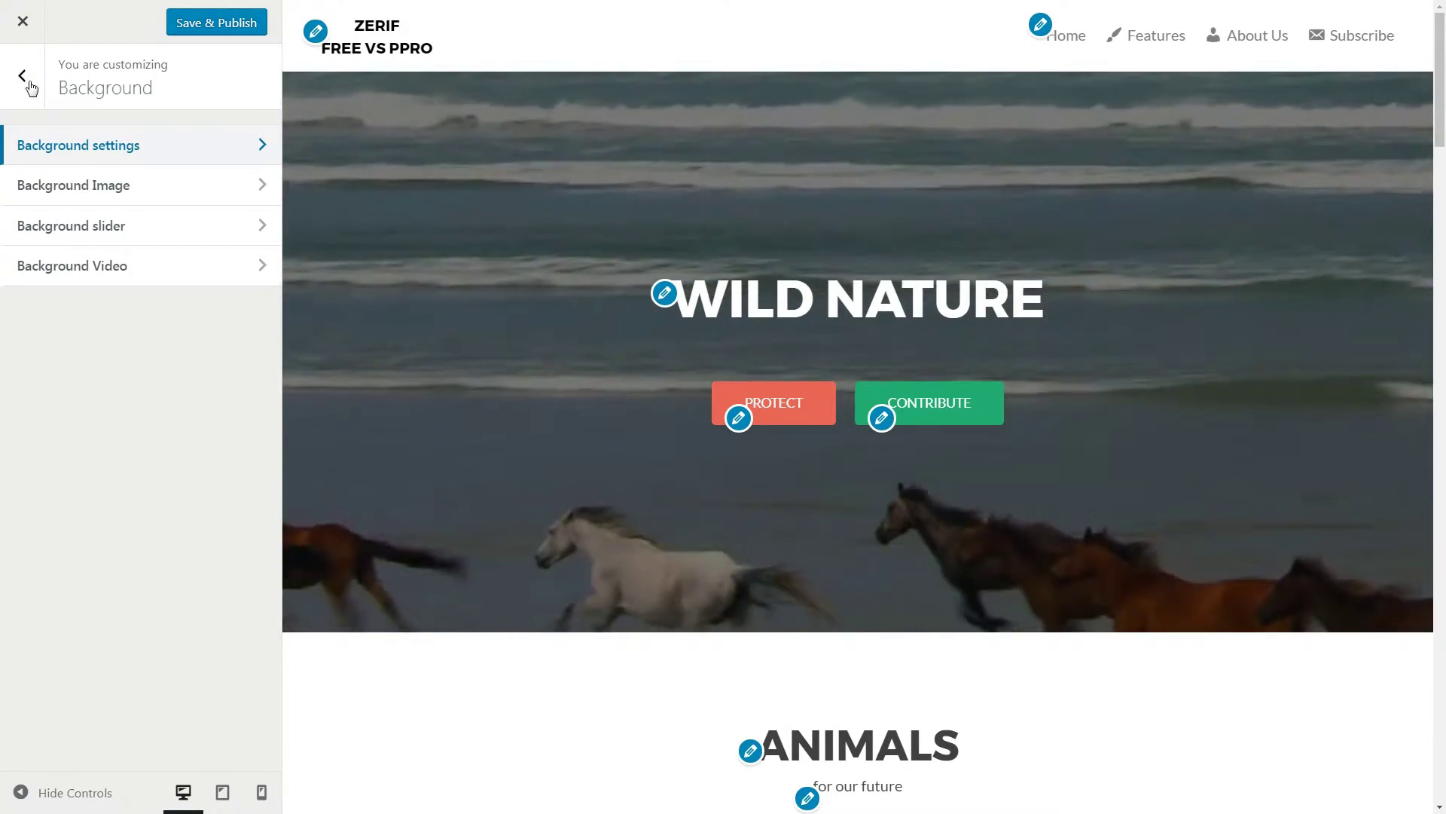
{"action": "left_click", "coordinate": [262, 265]}
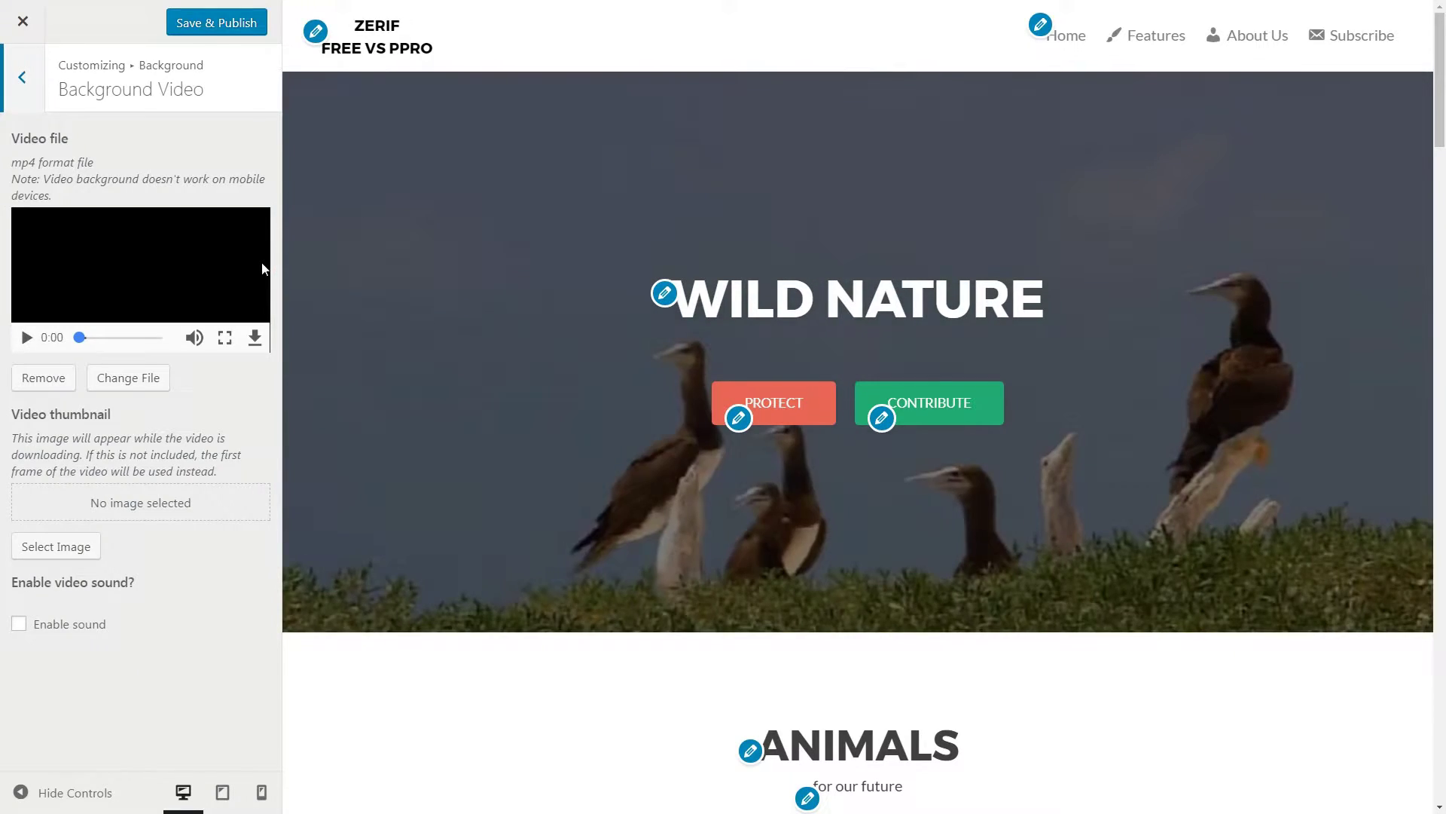
Step: Use test.mp4 from the Media Library as the background video and play its preview
{"action": "left_click", "coordinate": [133, 379]}
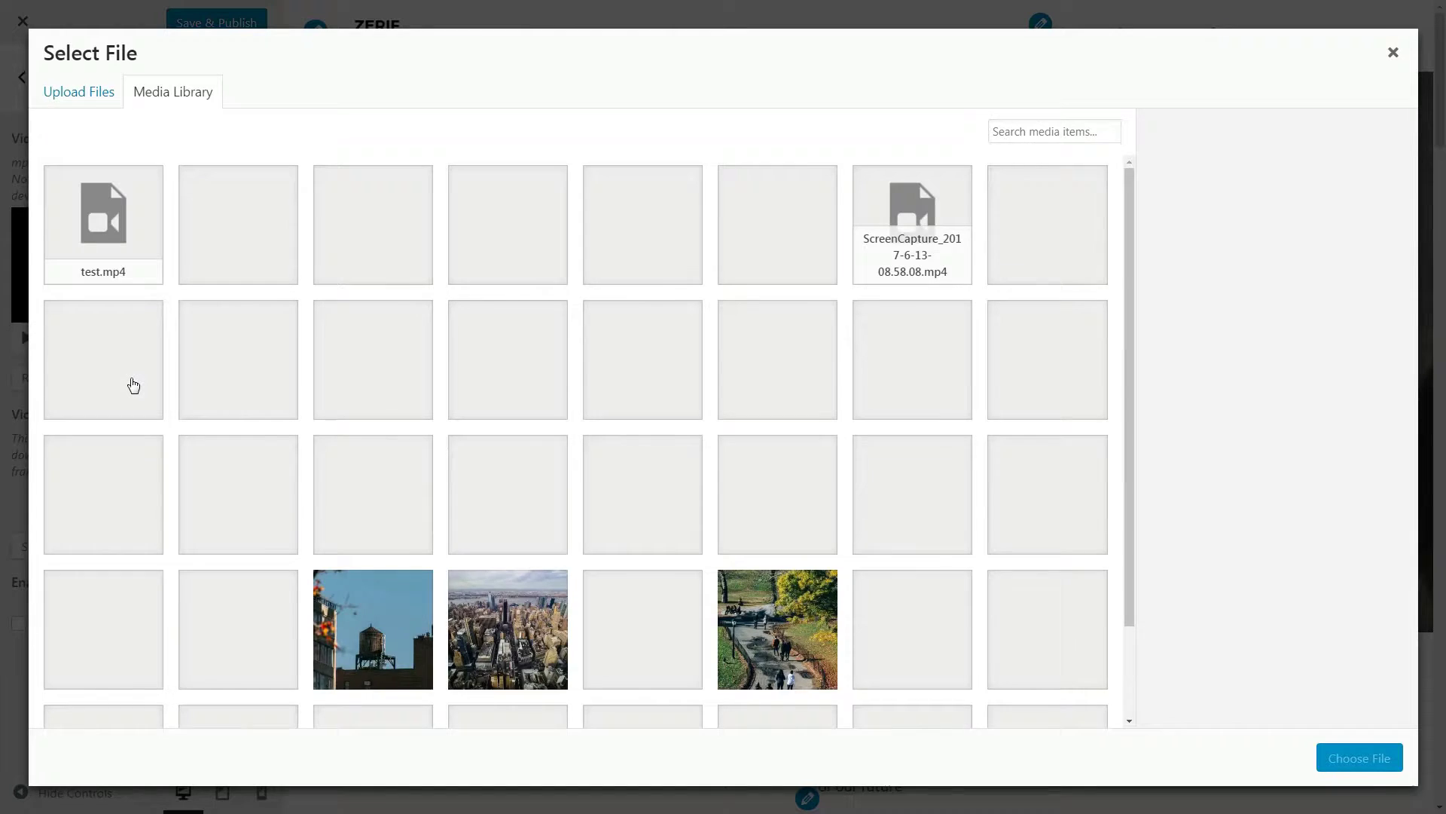
{"action": "left_click", "coordinate": [104, 248]}
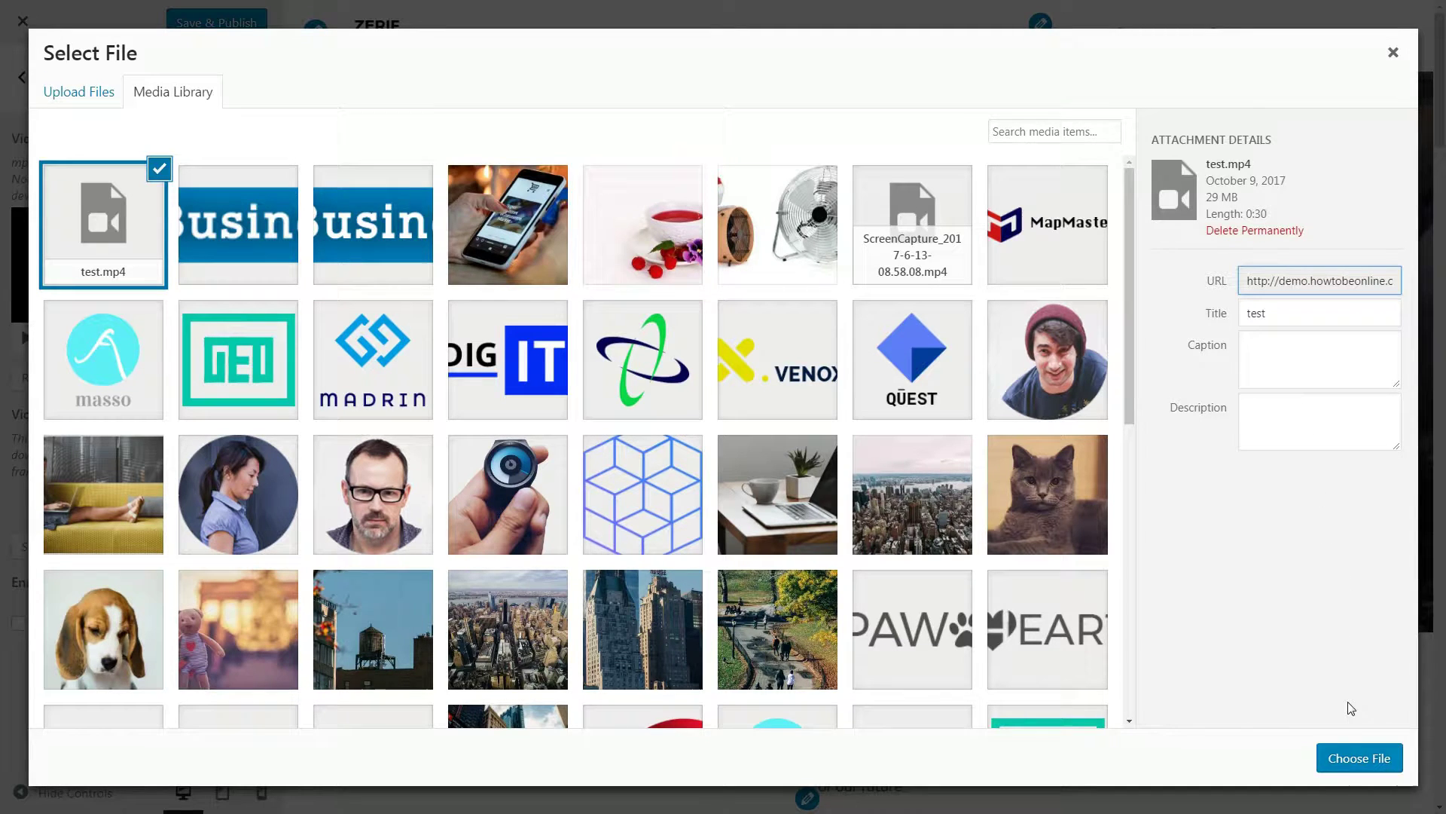
{"action": "left_click", "coordinate": [1345, 762]}
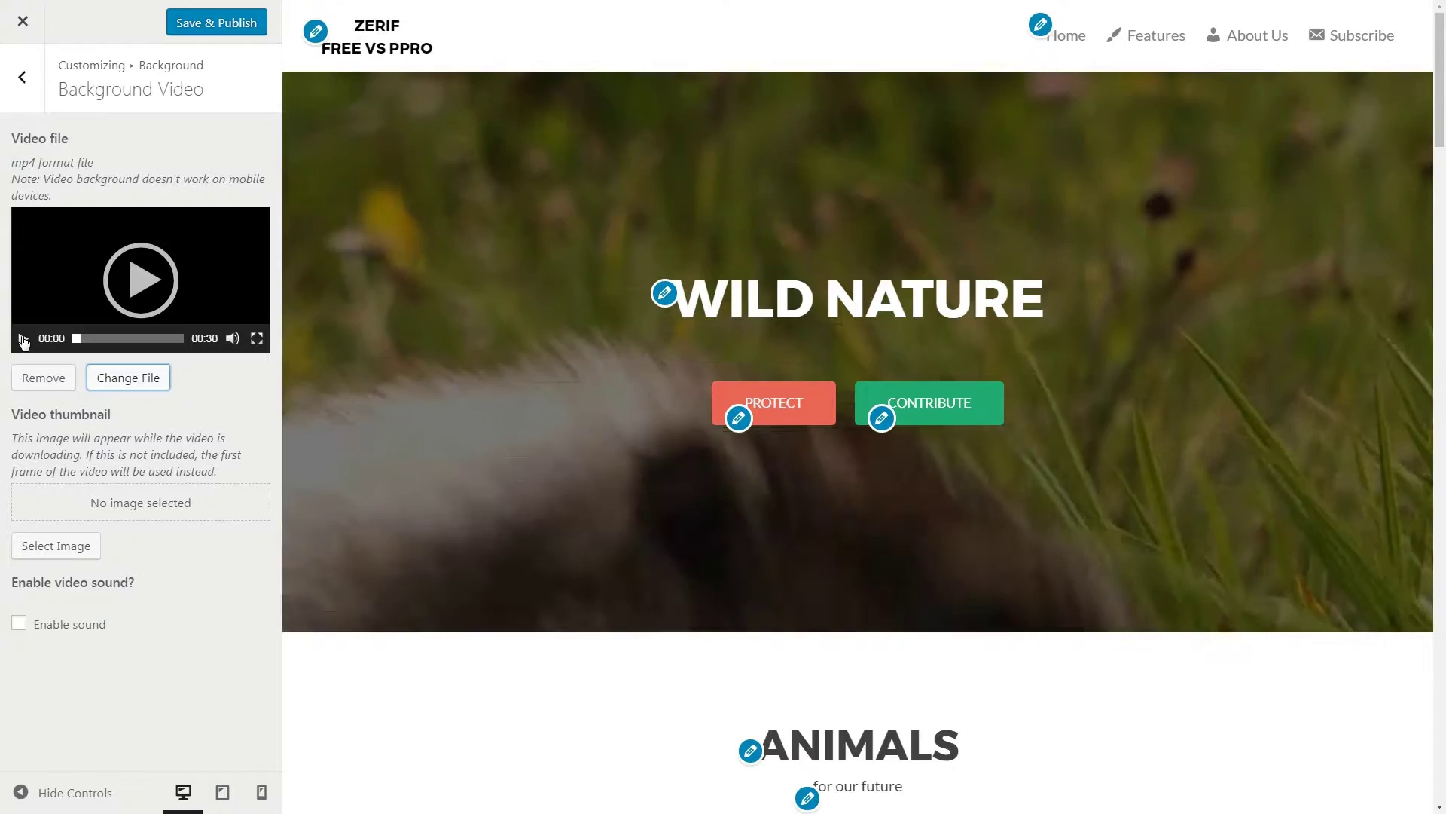
{"action": "left_click", "coordinate": [24, 338]}
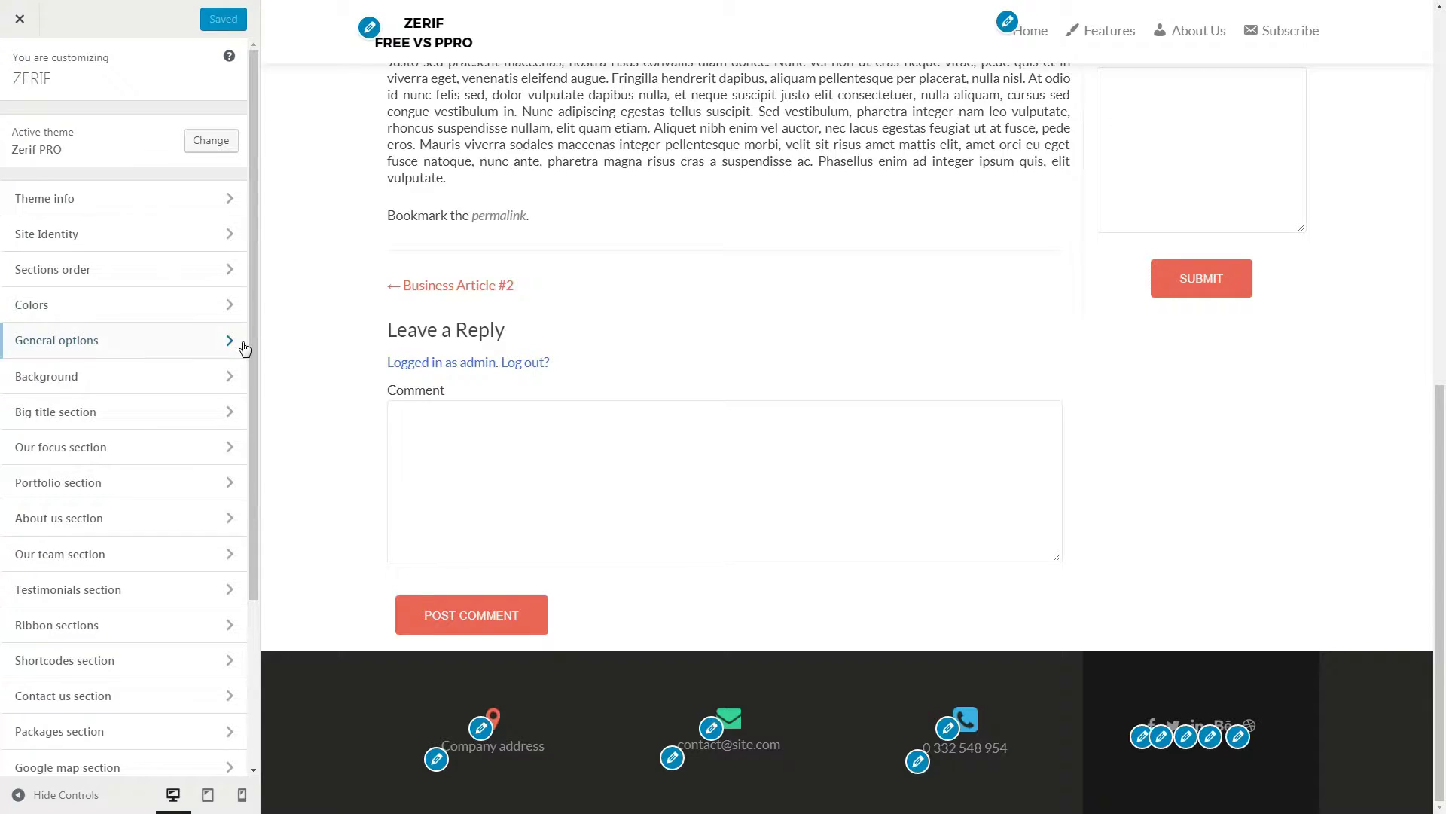
Step: Set the hand-holding-phone photo, not the city photo, as Business Article #3's featured image
{"action": "left_click", "coordinate": [240, 343]}
{"action": "left_click", "coordinate": [253, 126]}
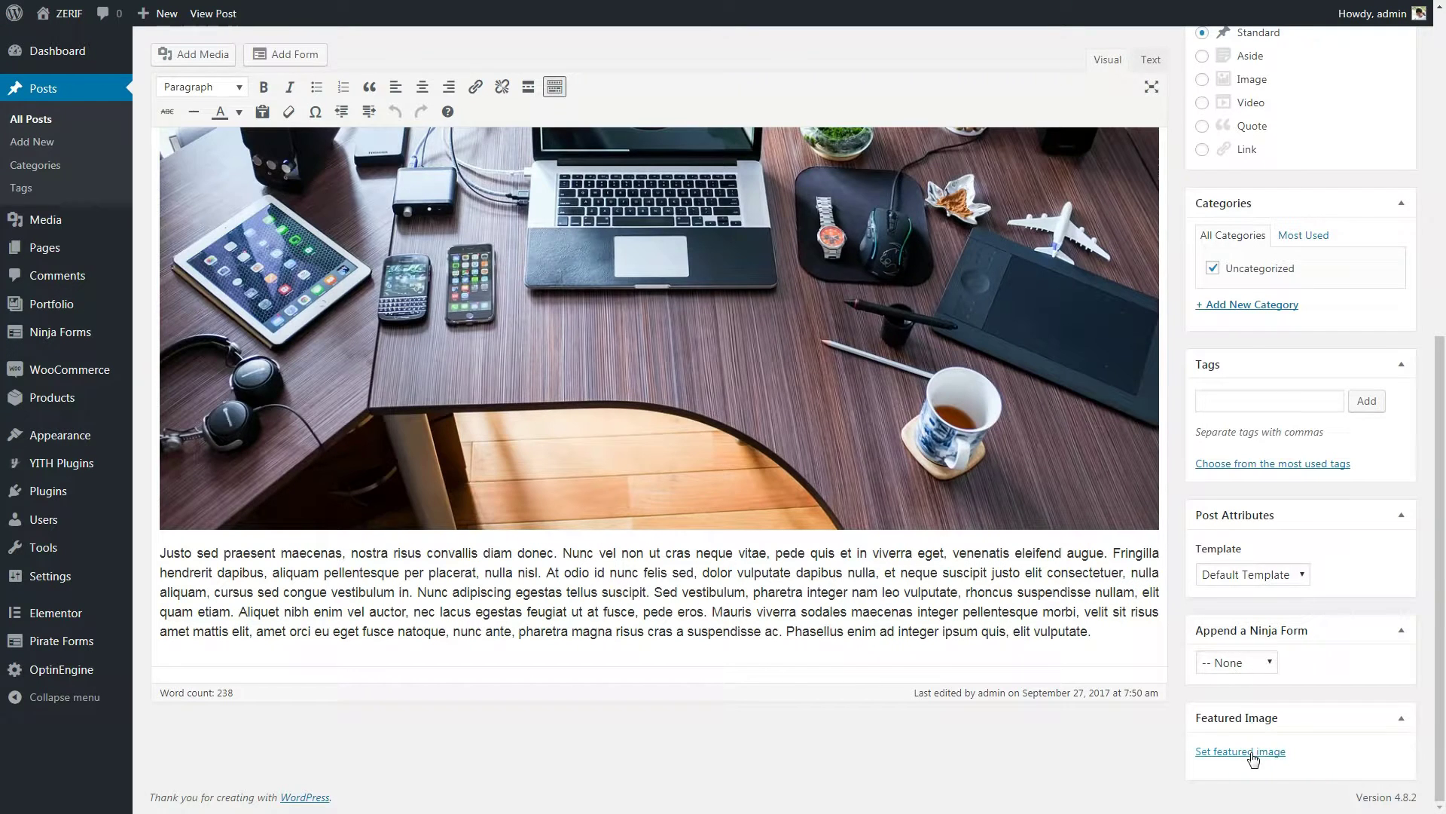
{"action": "left_click", "coordinate": [1240, 752]}
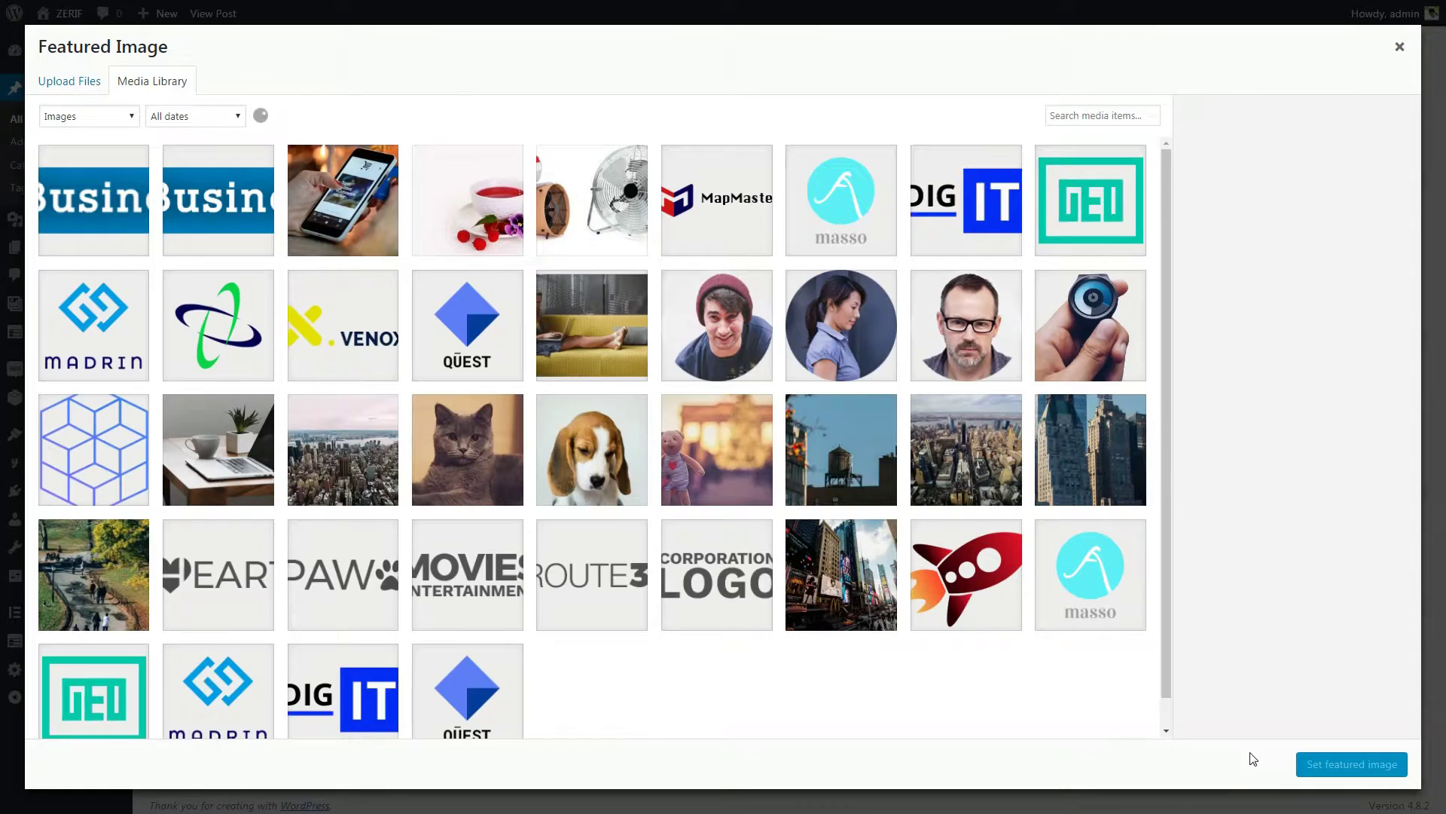
{"action": "left_click", "coordinate": [962, 465]}
{"action": "left_click", "coordinate": [348, 210]}
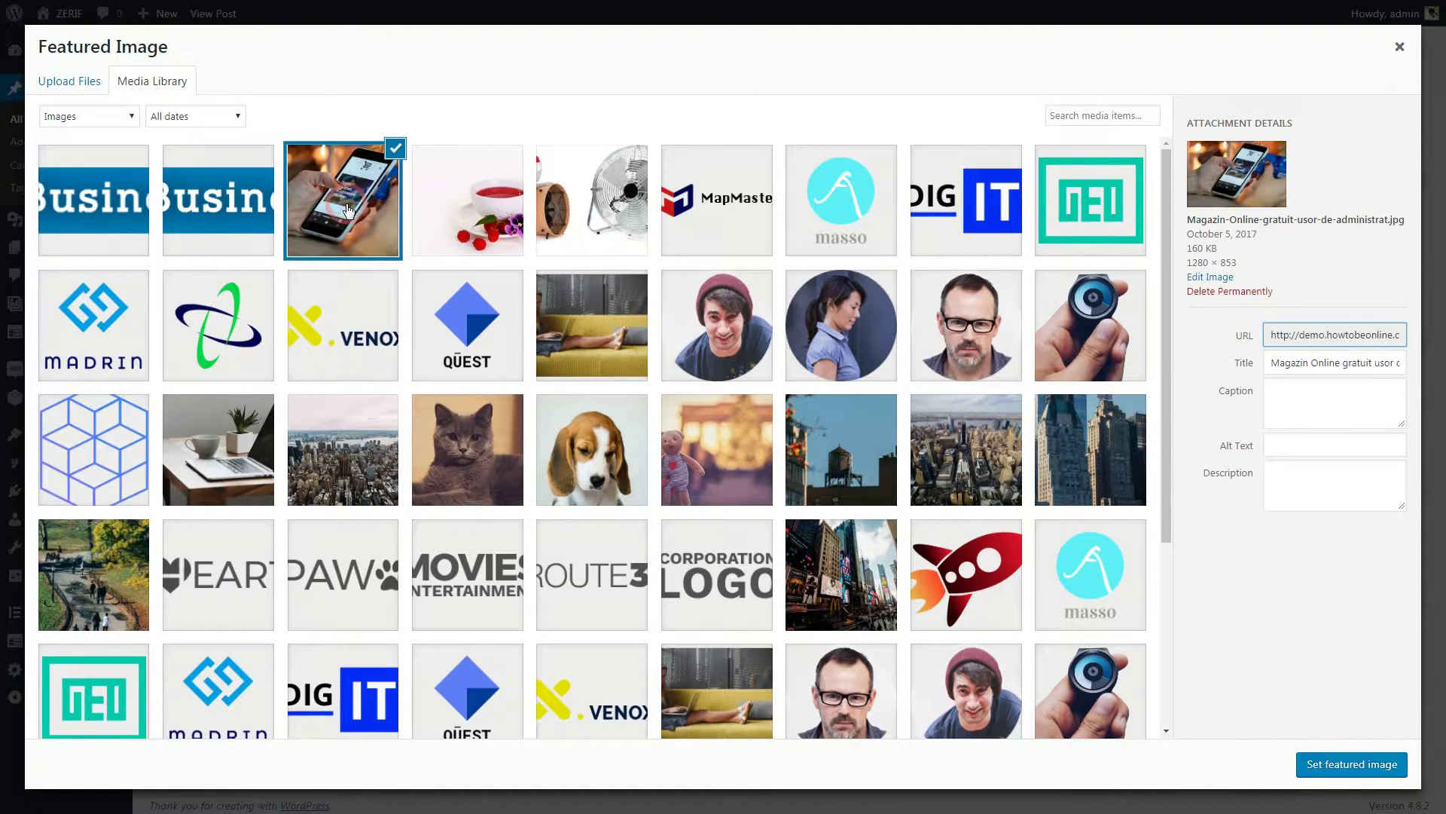
{"action": "left_click", "coordinate": [1349, 776]}
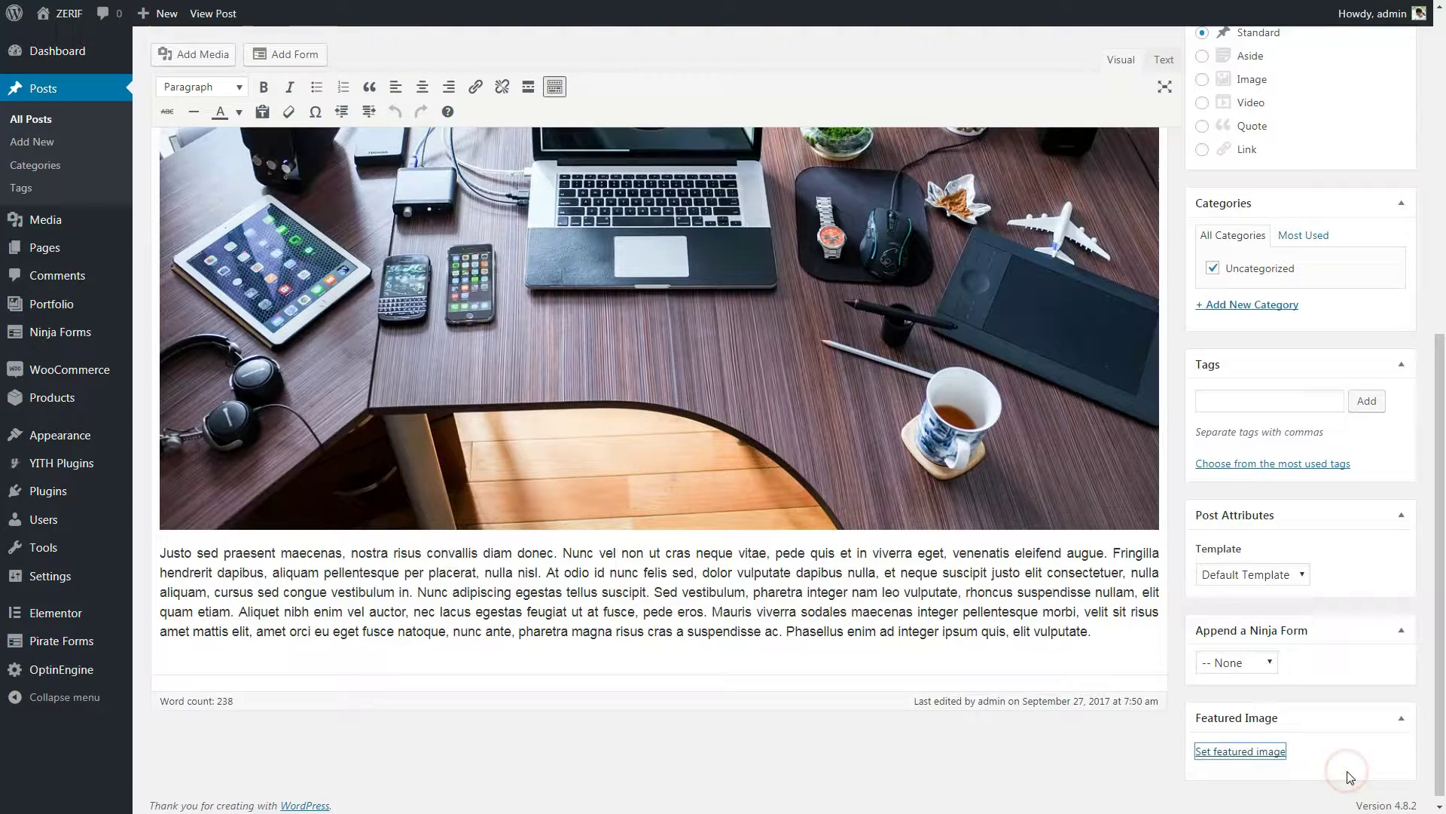
{"action": "scroll", "coordinate": [1320, 652], "scroll_direction": "up", "scroll_amount": 10}
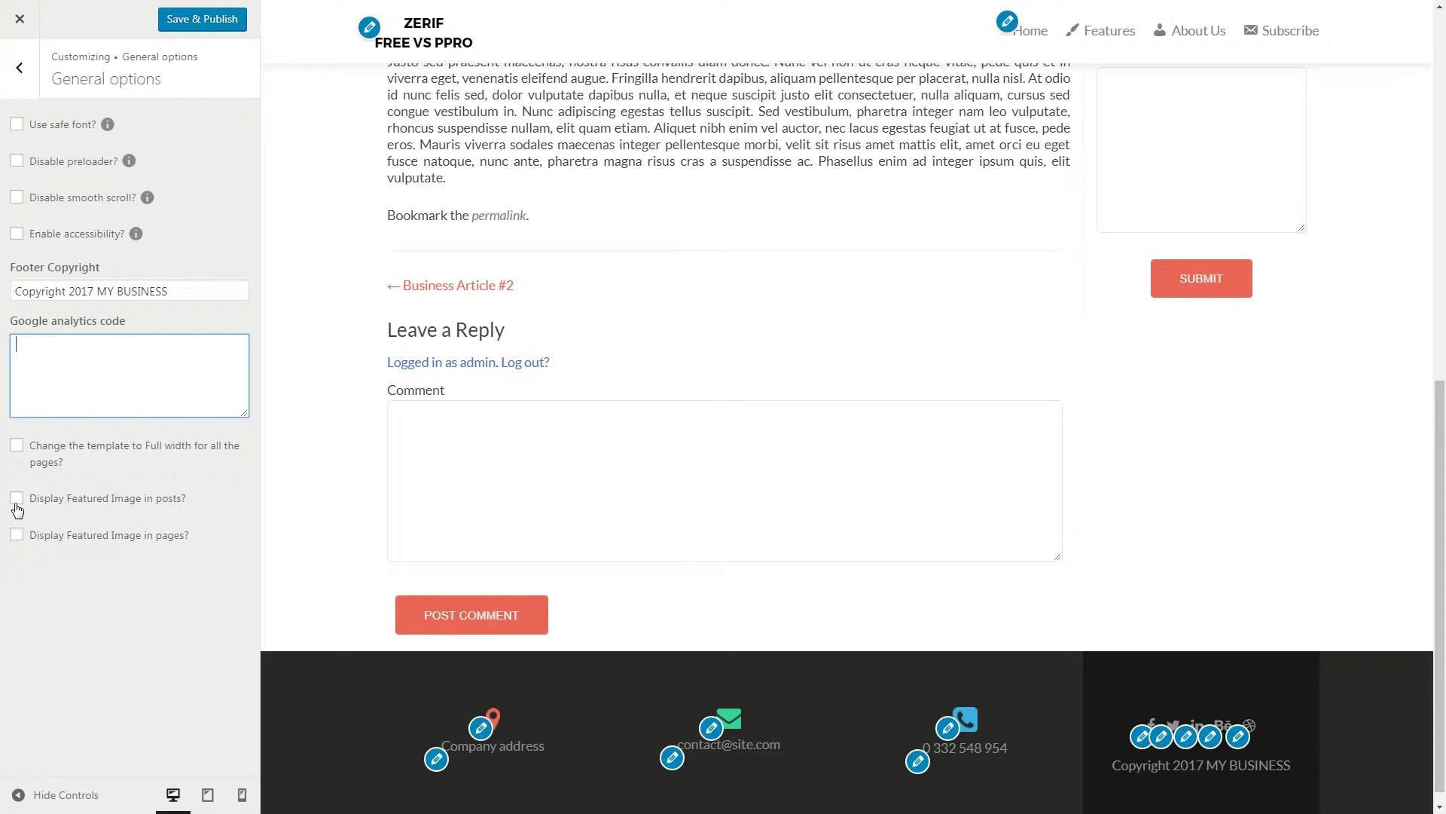
Step: Tick Display Featured Image in posts, check the post, then return to General options
{"action": "left_click", "coordinate": [16, 498]}
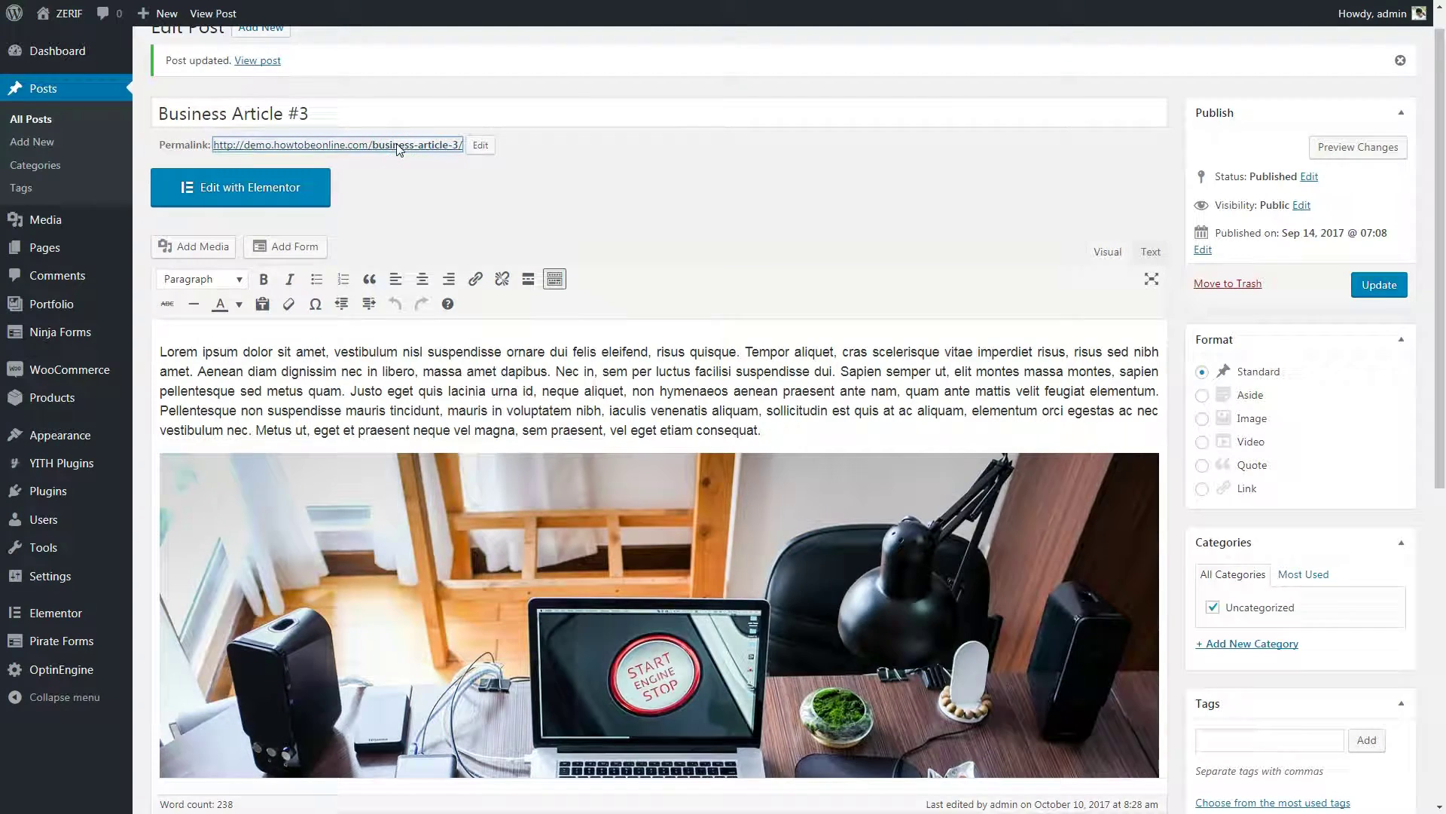
{"action": "left_click", "coordinate": [398, 144]}
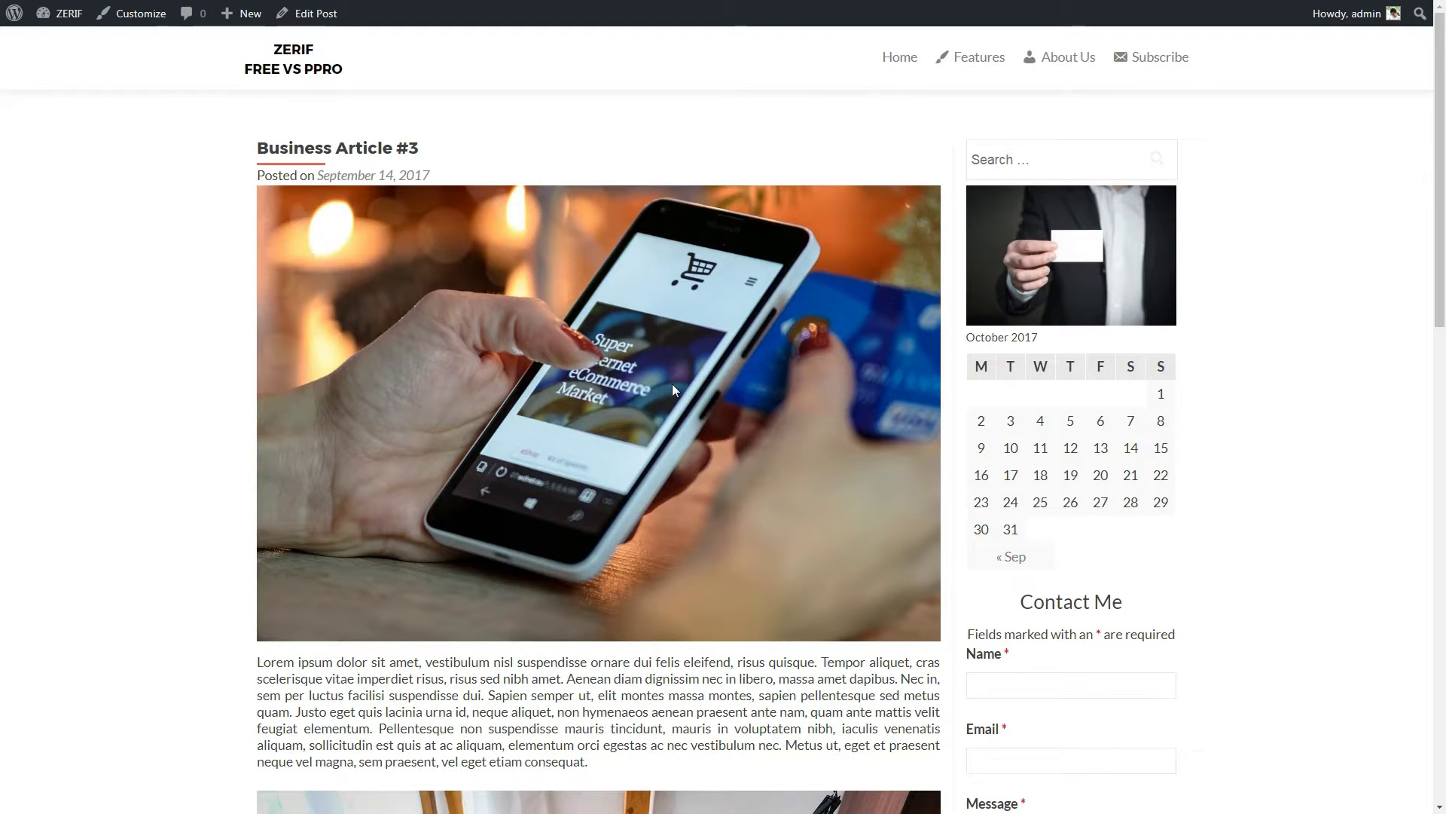
{"action": "left_click", "coordinate": [143, 24]}
{"action": "left_click", "coordinate": [232, 348]}
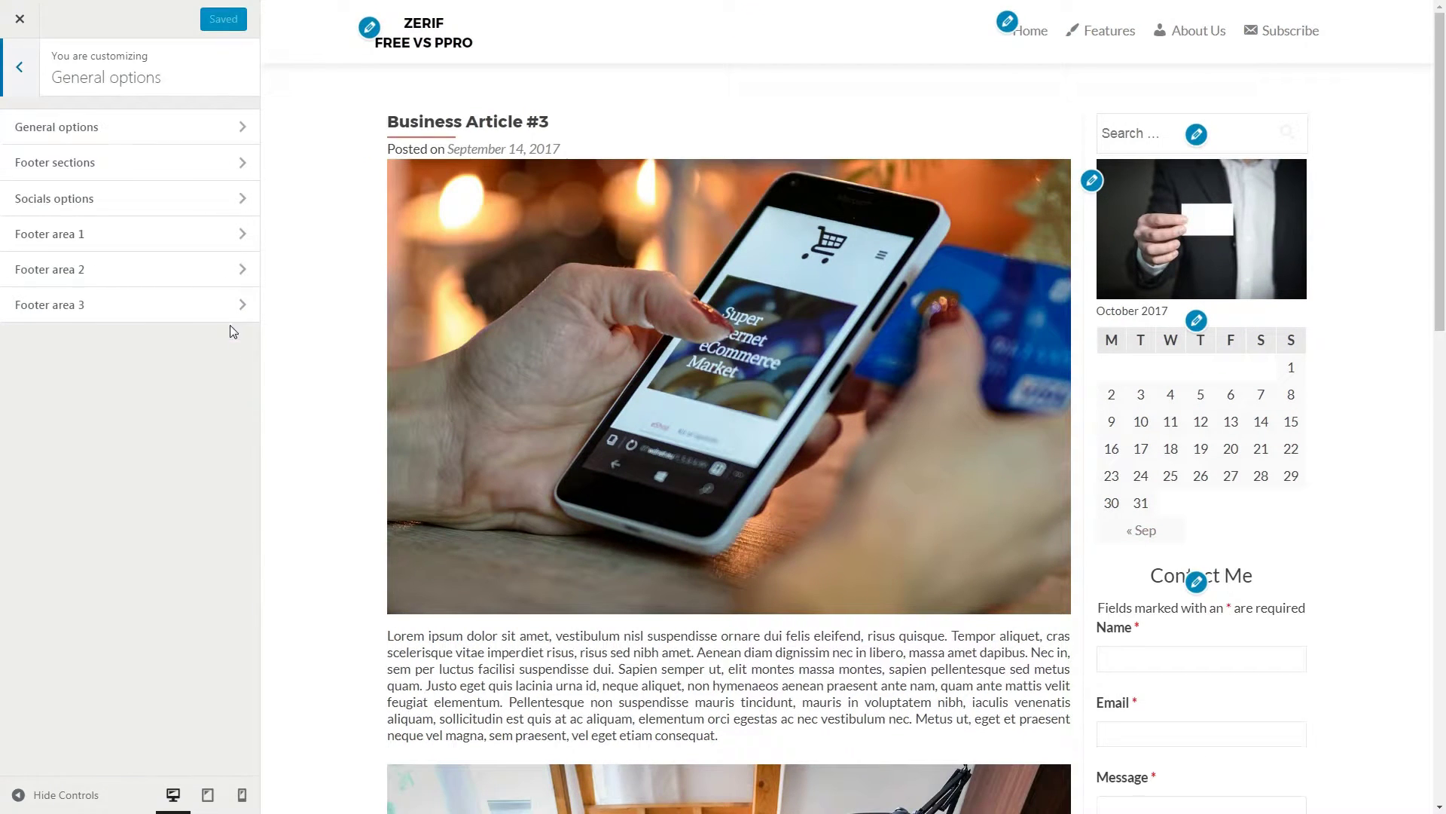
{"action": "left_click", "coordinate": [248, 131]}
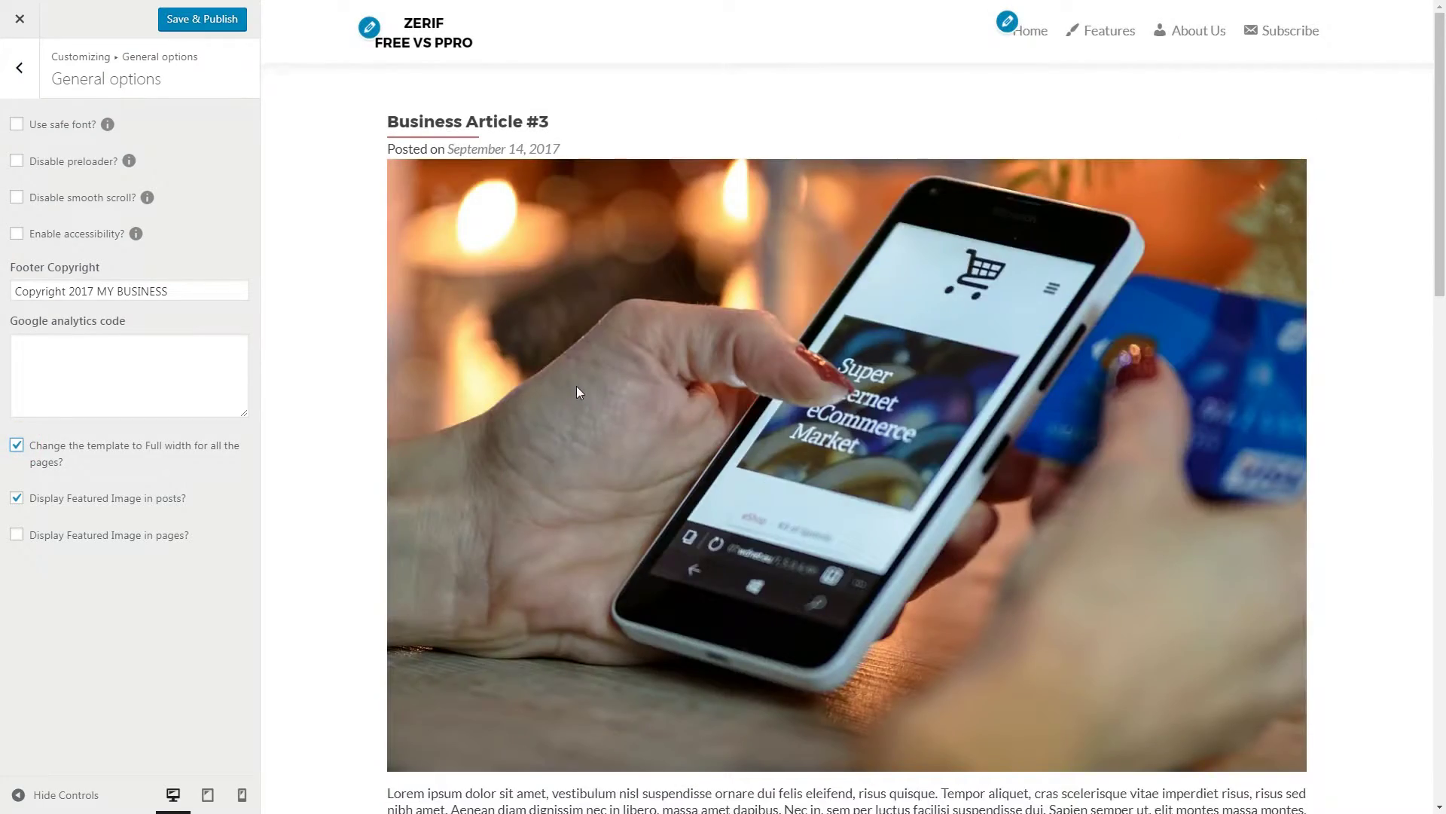
{"action": "scroll", "coordinate": [577, 386], "scroll_direction": "down", "scroll_amount": 5}
{"action": "scroll", "coordinate": [578, 387], "scroll_direction": "down", "scroll_amount": 10}
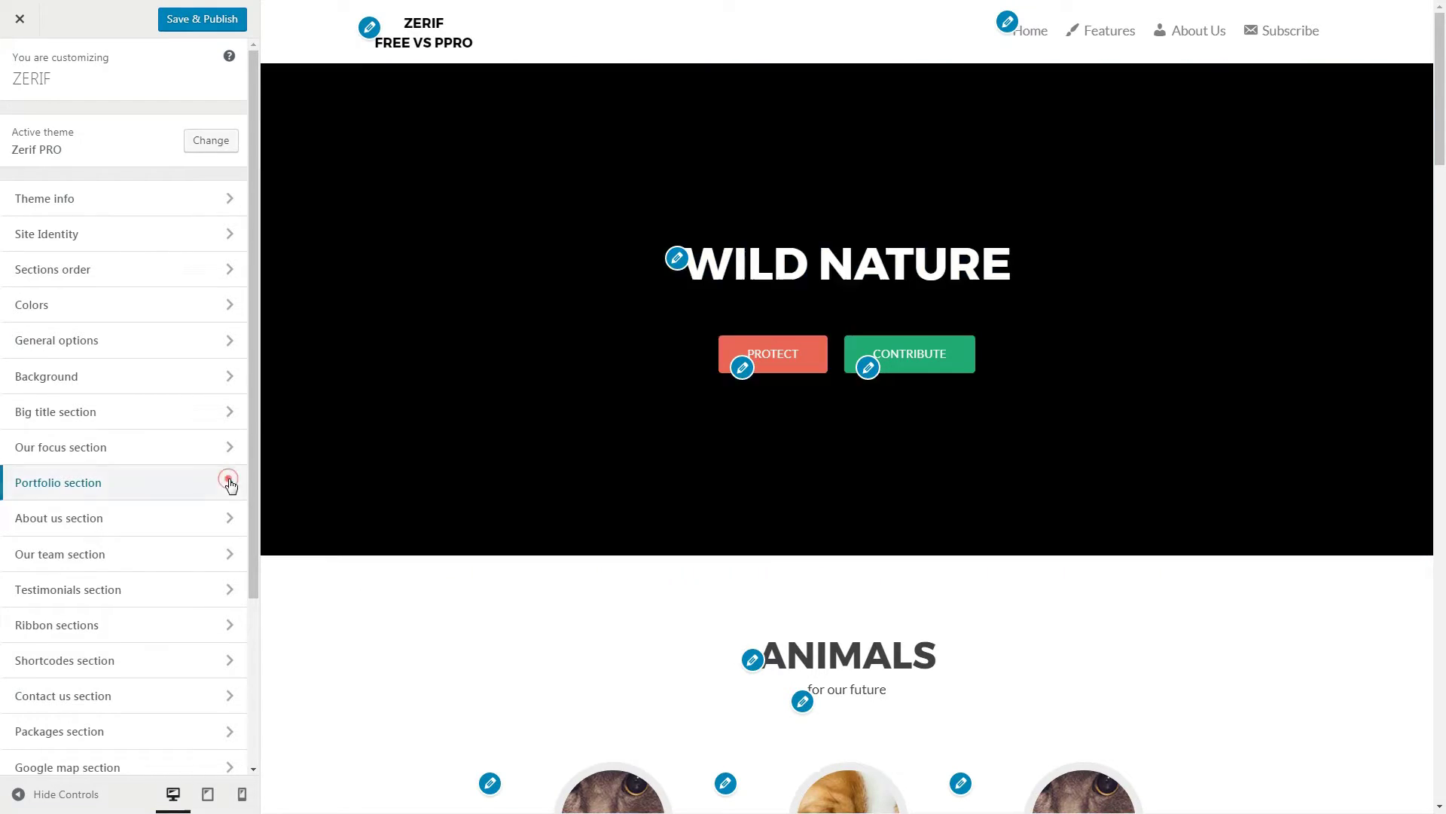
Step: Turn on Open portfolio in a lightbox in the Portfolio section settings
{"action": "left_click", "coordinate": [228, 480]}
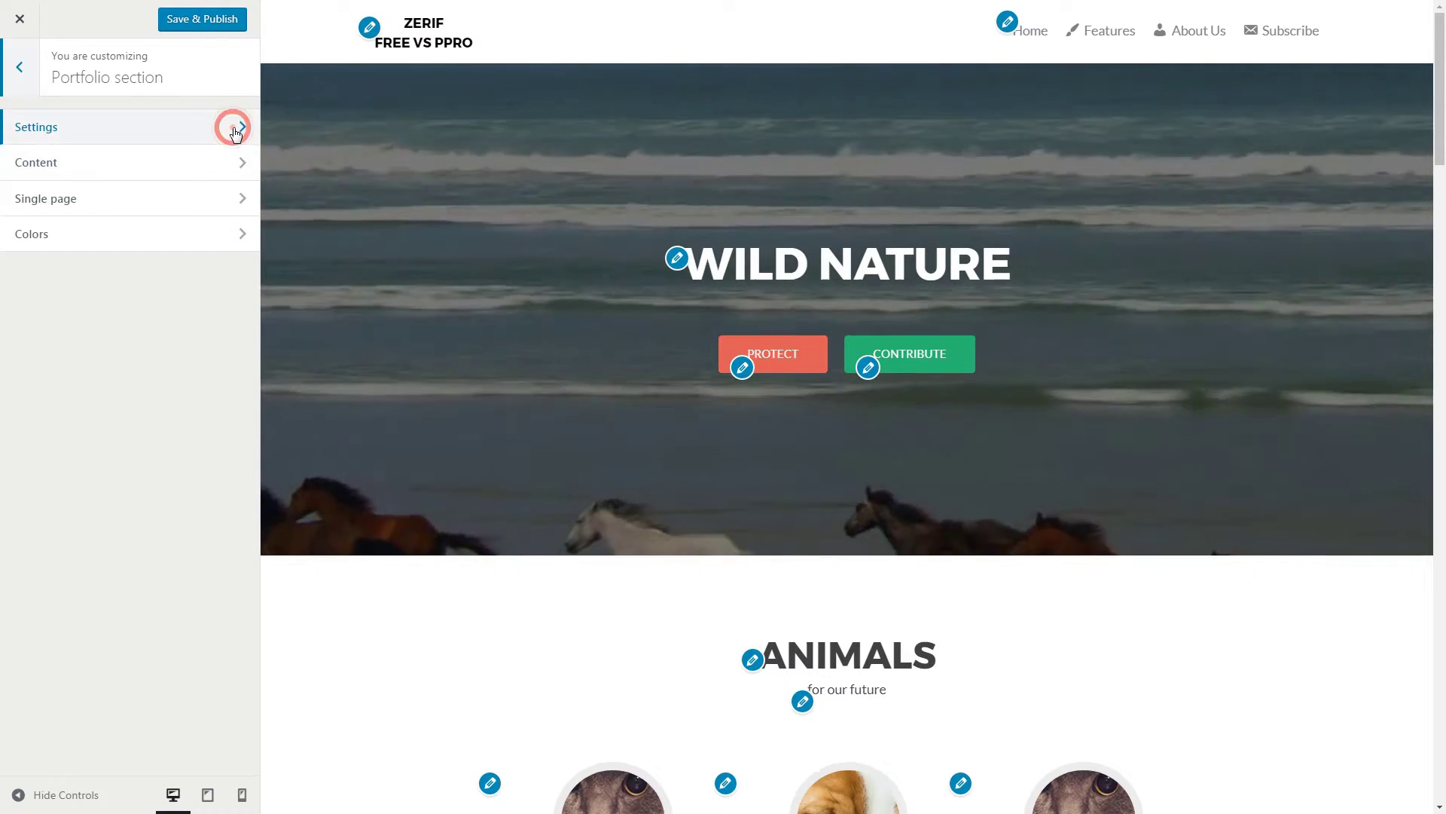
{"action": "left_click", "coordinate": [235, 130]}
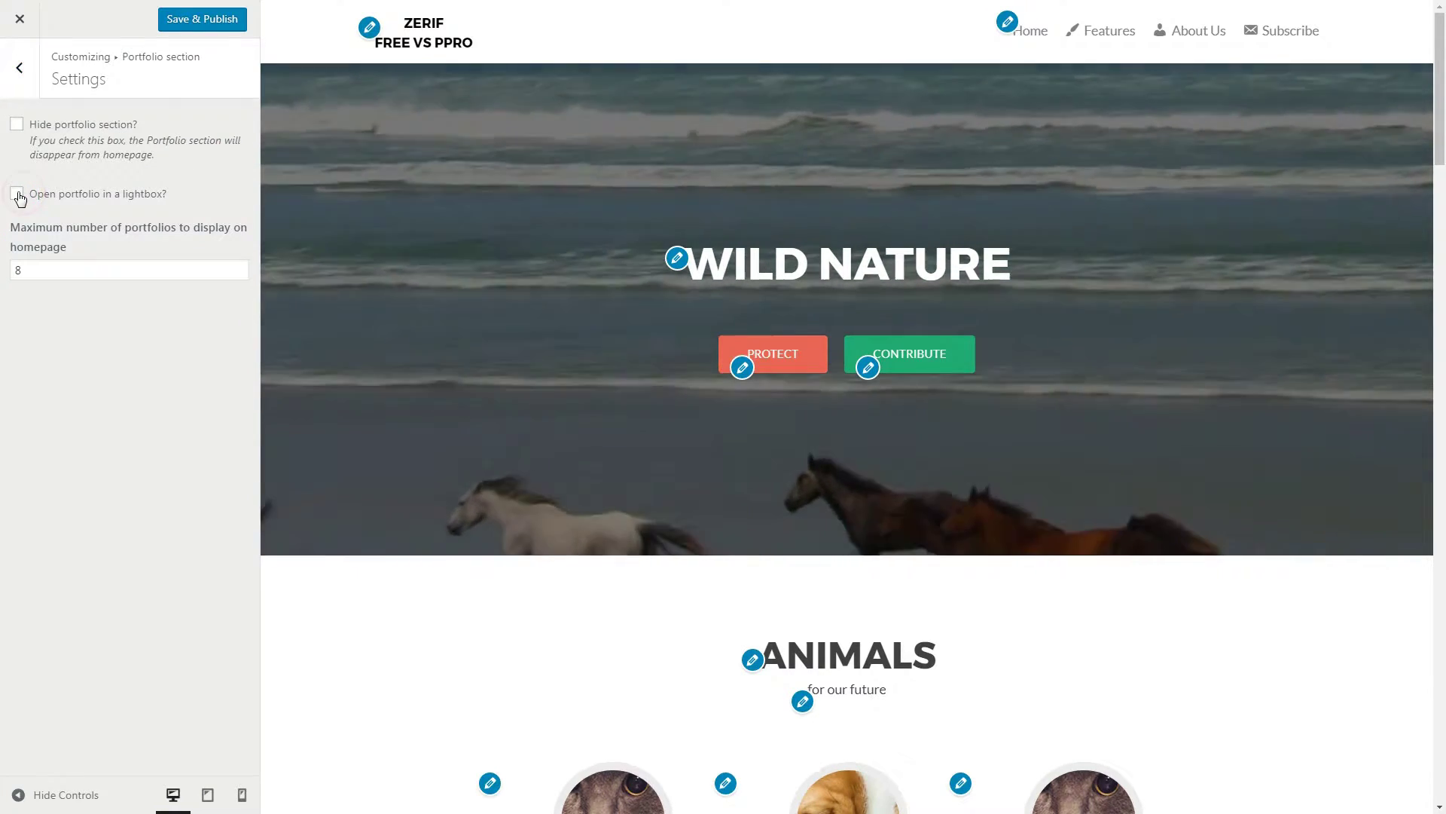
{"action": "left_click", "coordinate": [16, 193]}
{"action": "left_click", "coordinate": [28, 71]}
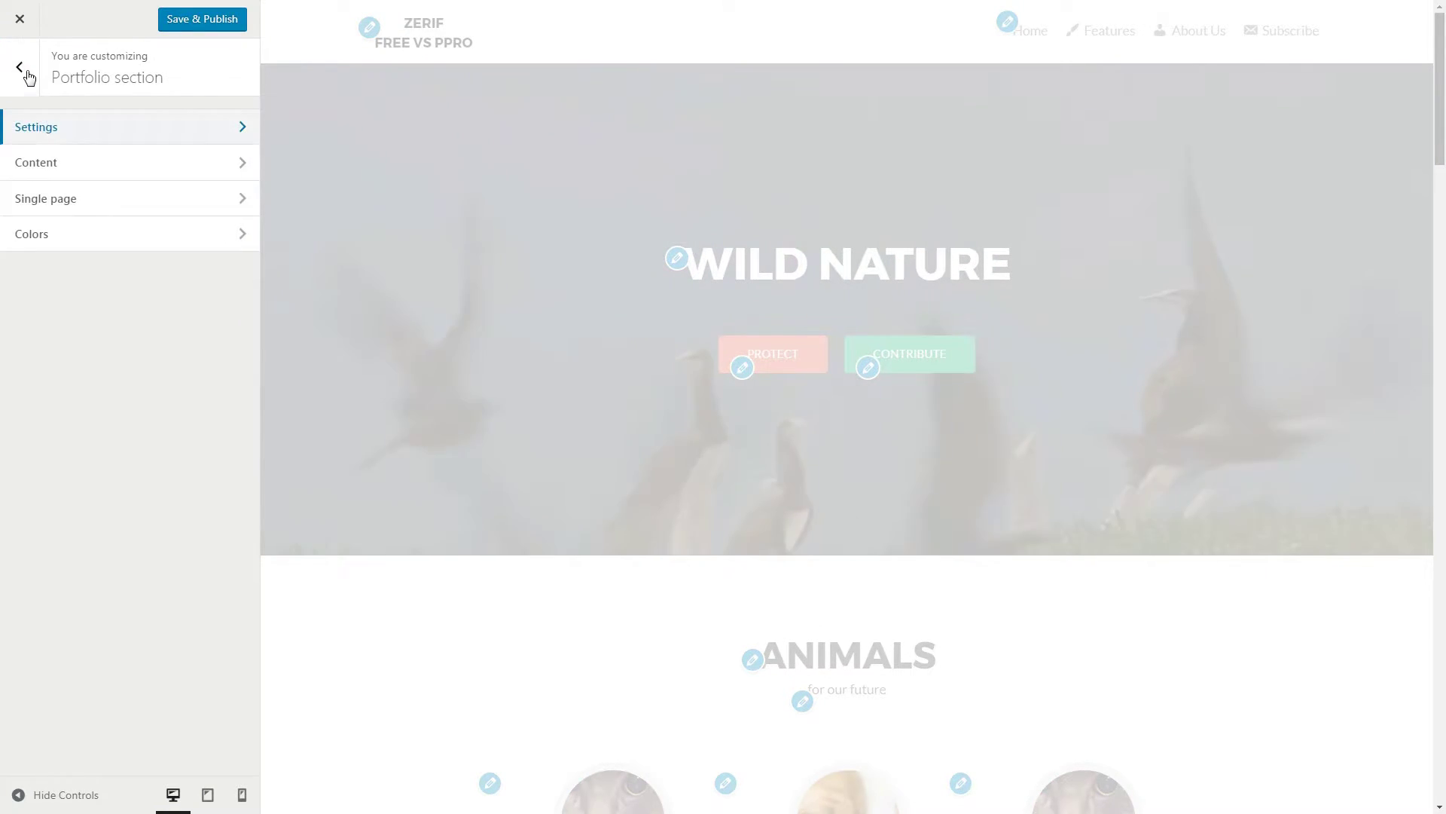
Step: Check the portfolio title and subtitle, then view the Sush.io Business Cards item
{"action": "left_click", "coordinate": [146, 161]}
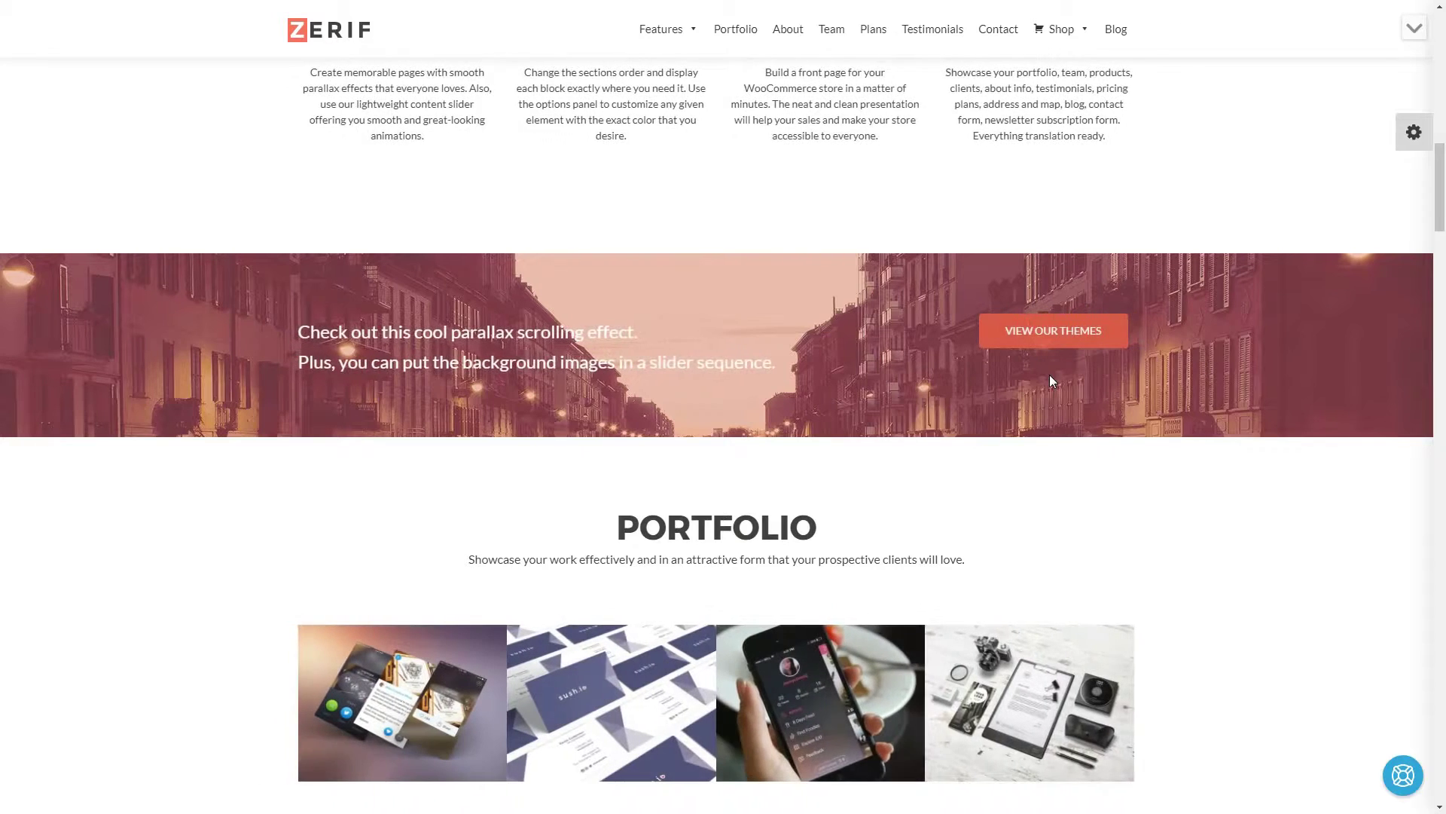
{"action": "scroll", "coordinate": [1052, 380], "scroll_direction": "down", "scroll_amount": 1}
{"action": "scroll", "coordinate": [1052, 382], "scroll_direction": "down", "scroll_amount": 5}
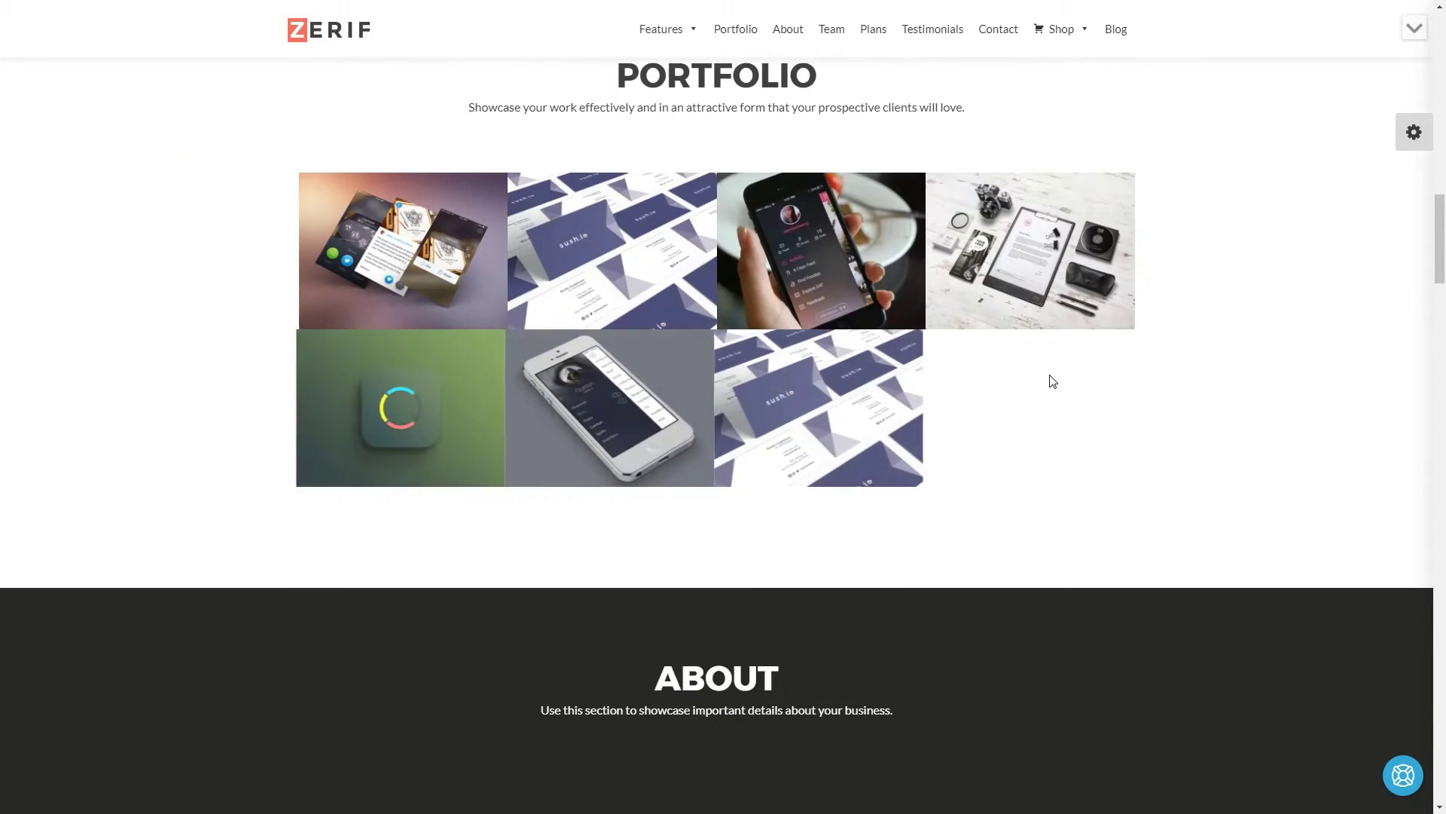
{"action": "scroll", "coordinate": [1052, 382], "scroll_direction": "up", "scroll_amount": 1}
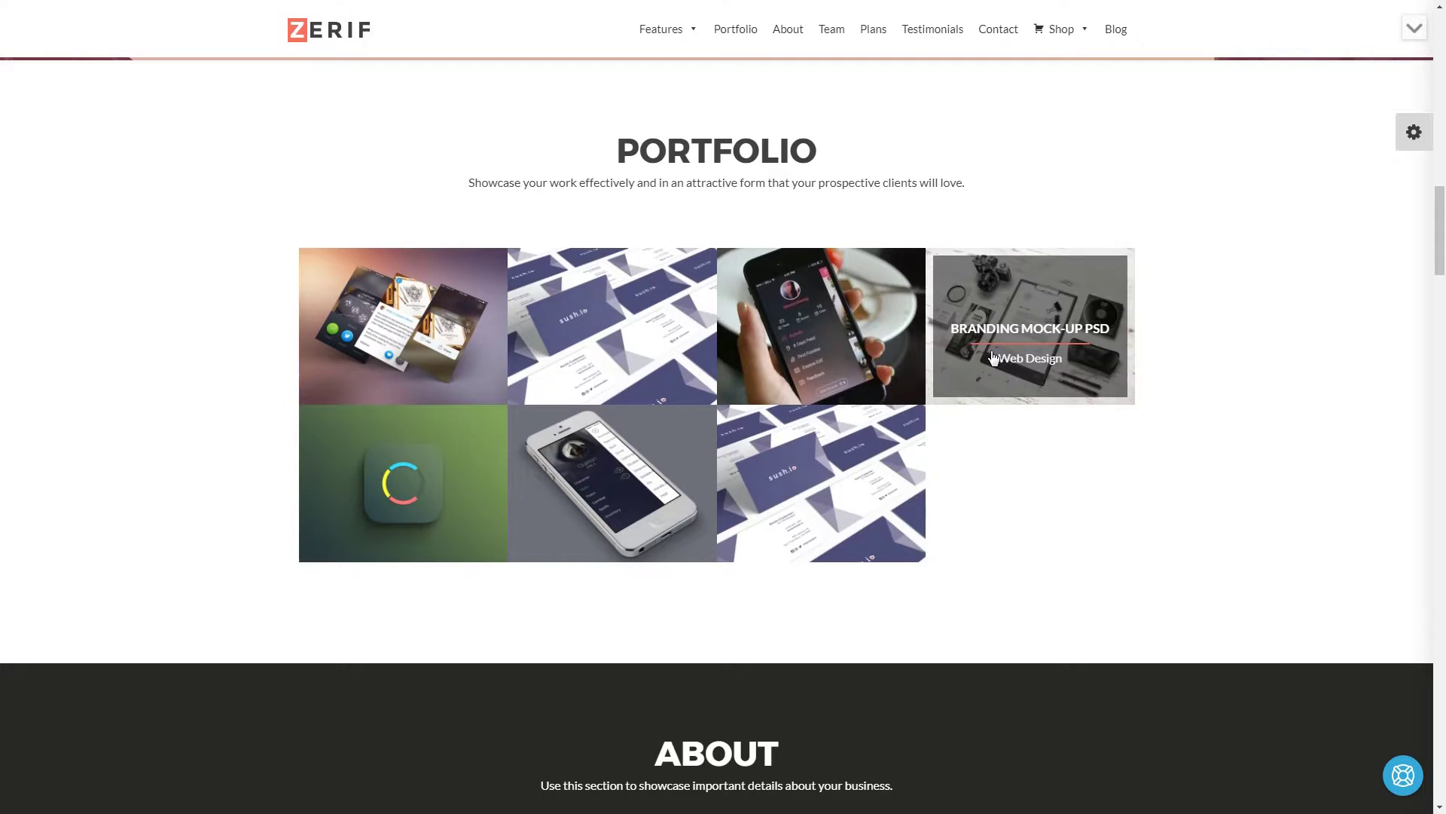
{"action": "left_click", "coordinate": [628, 335]}
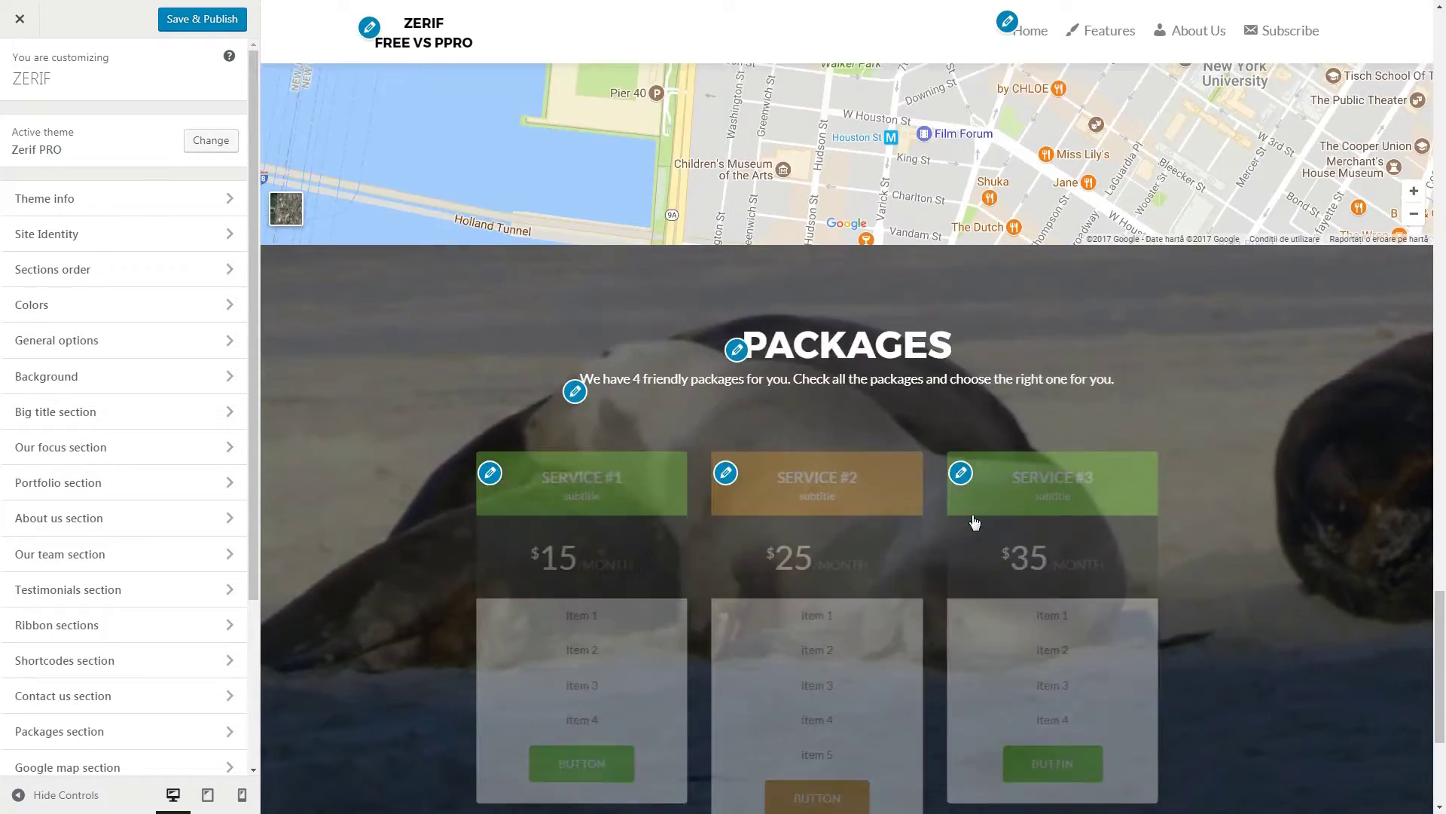
{"action": "scroll", "coordinate": [973, 516], "scroll_direction": "down", "scroll_amount": 2}
Step: Scroll the preview and inspect the Packages section's display settings and widgets
{"action": "scroll", "coordinate": [972, 516], "scroll_direction": "down", "scroll_amount": 1}
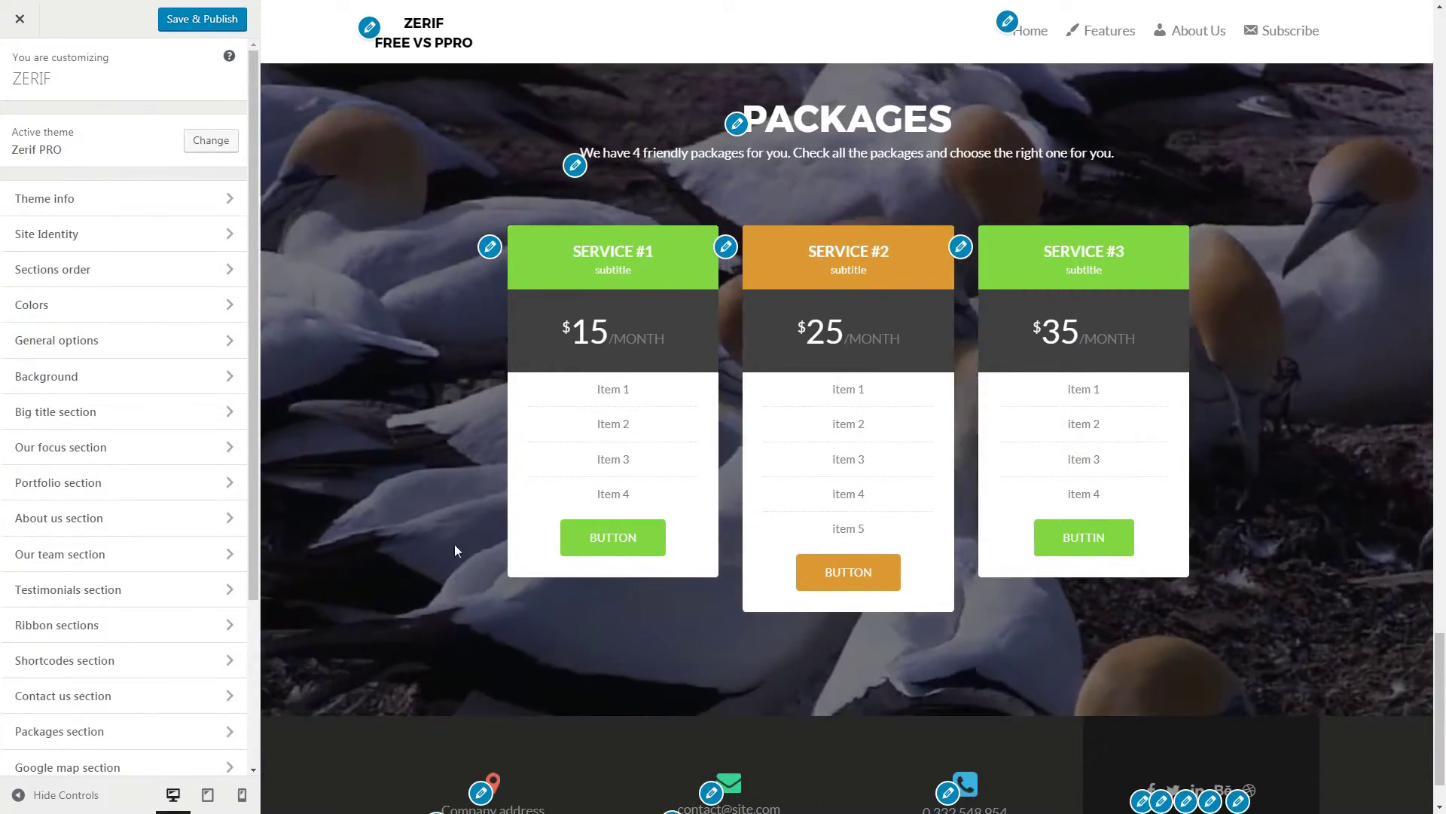
{"action": "scroll", "coordinate": [220, 507], "scroll_direction": "down", "scroll_amount": 3}
{"action": "left_click", "coordinate": [220, 508]}
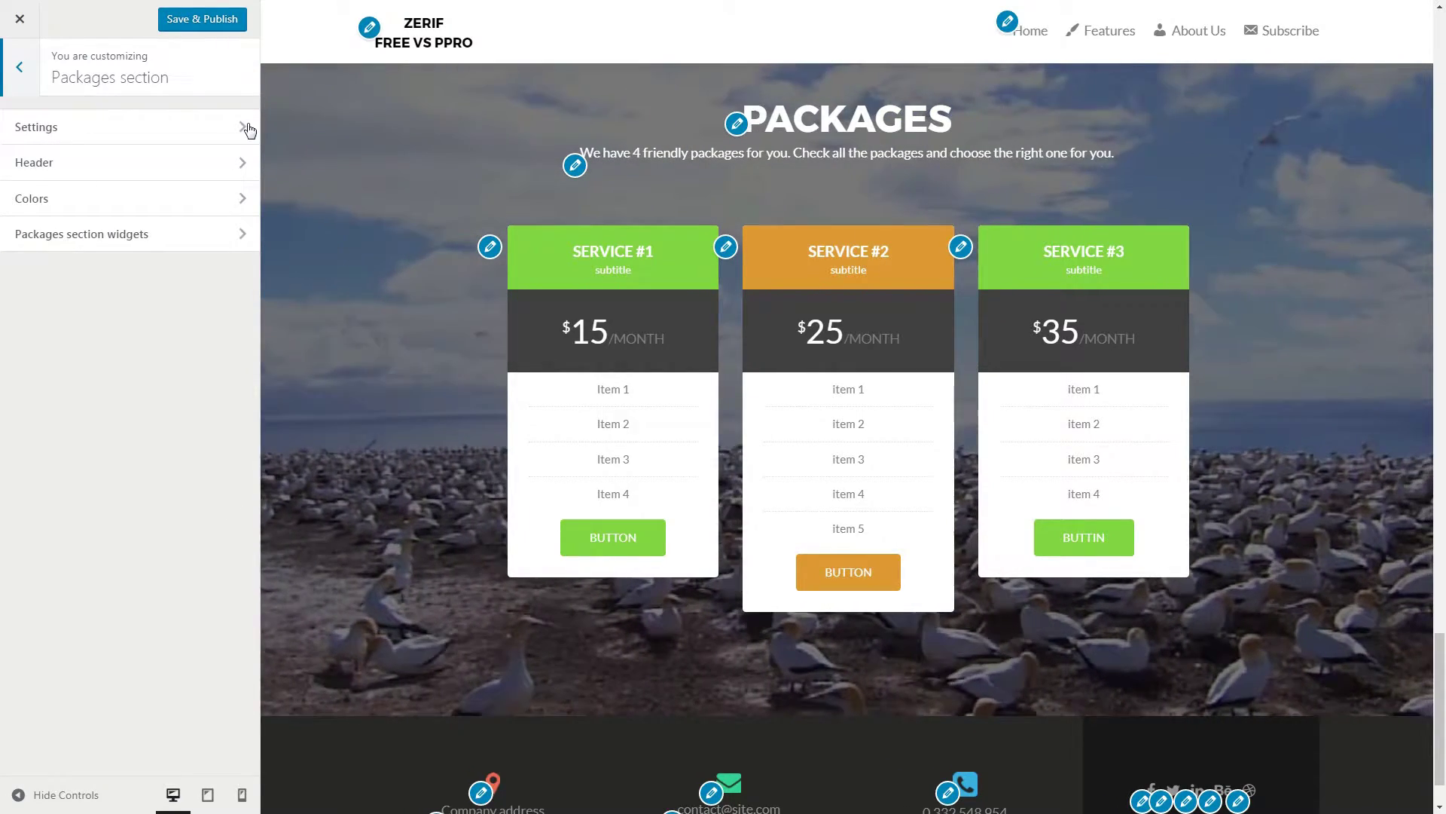
{"action": "left_click", "coordinate": [241, 127]}
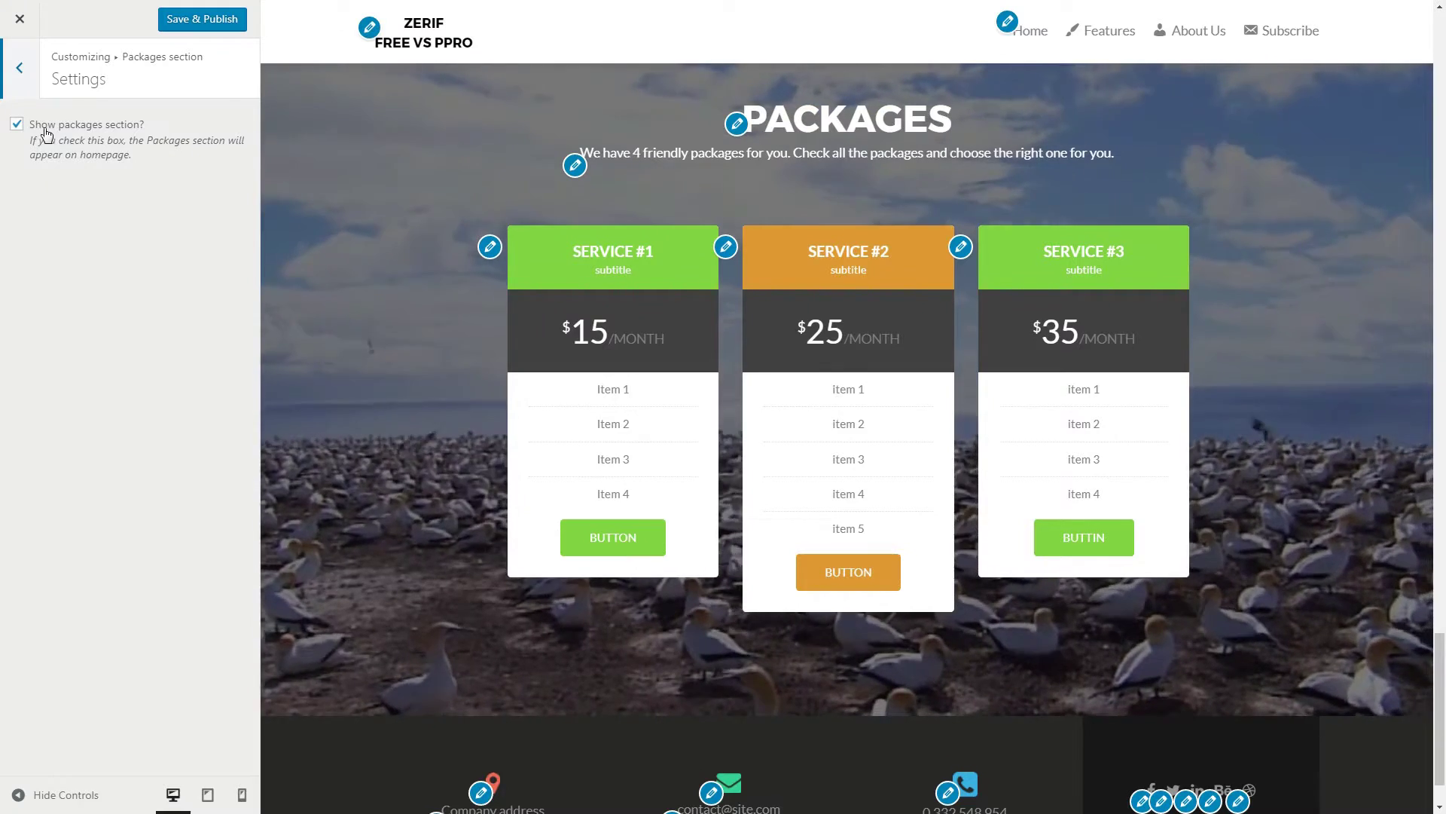
{"action": "left_click", "coordinate": [19, 70]}
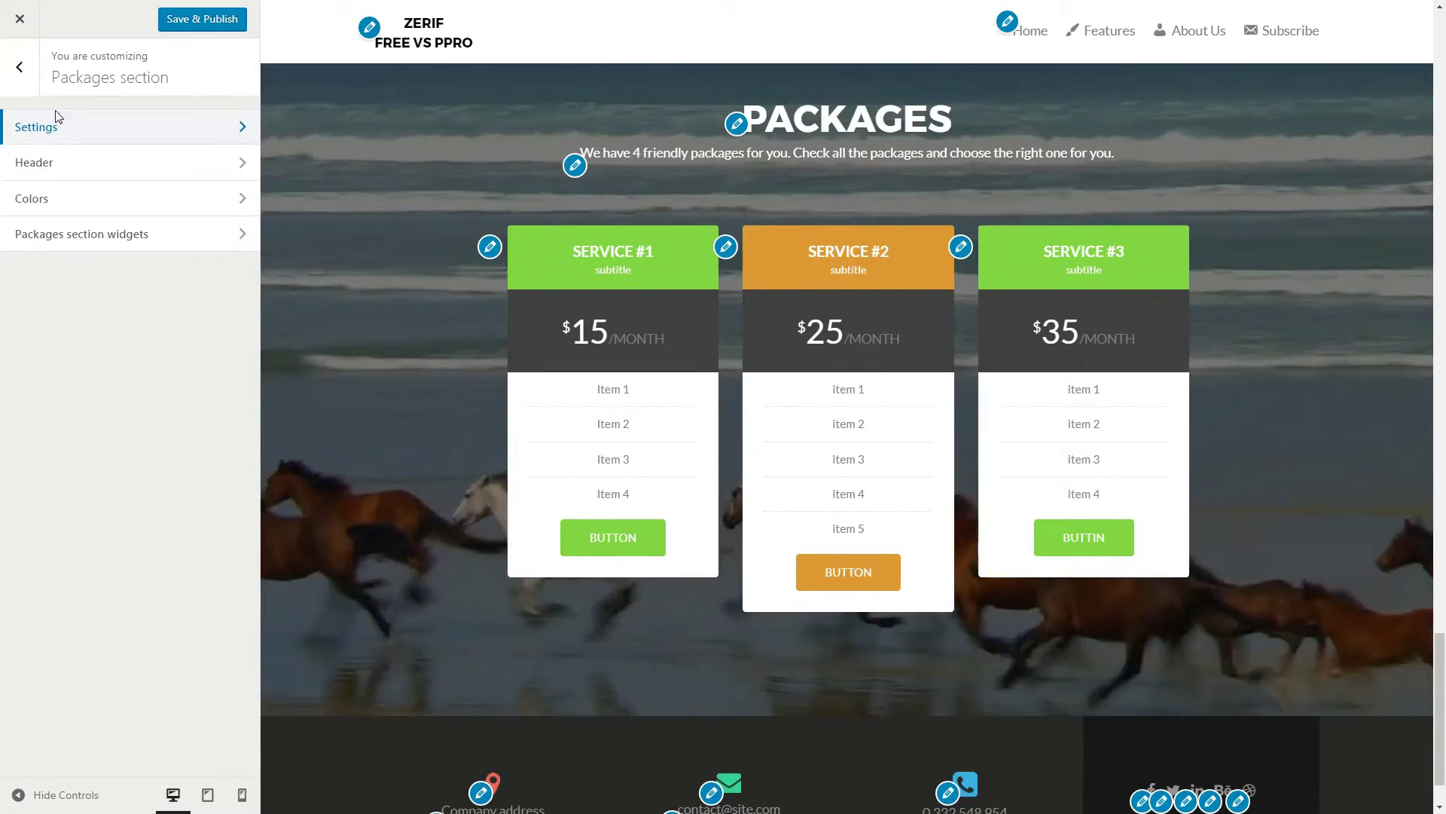
{"action": "left_click", "coordinate": [233, 226]}
Step: Add a fourth Zerif - Package card, look at its colour setting, then delete it
{"action": "left_click", "coordinate": [310, 266]}
{"action": "scroll", "coordinate": [404, 455], "scroll_direction": "down", "scroll_amount": 10}
{"action": "left_click", "coordinate": [411, 653]}
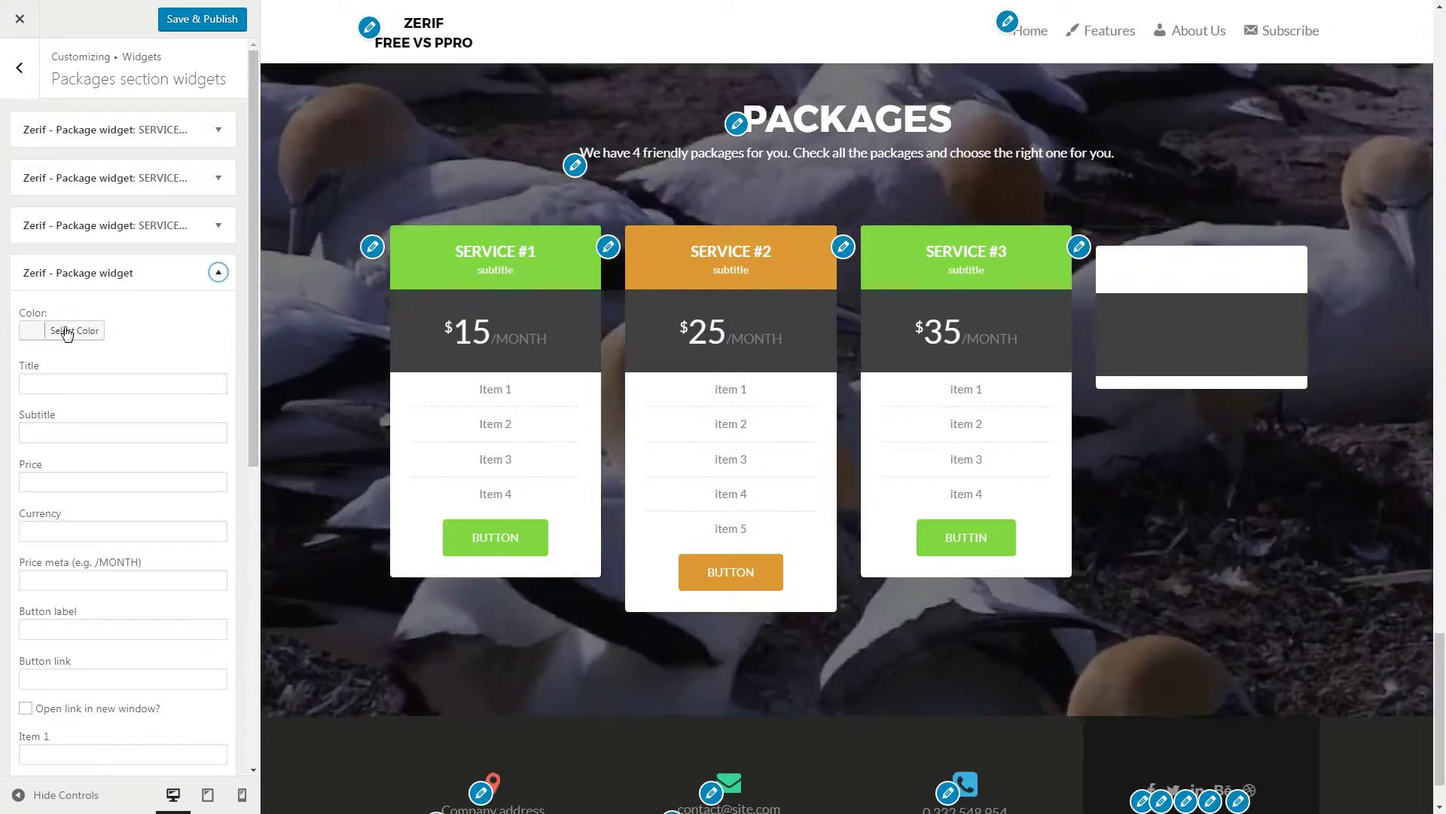
{"action": "left_click", "coordinate": [71, 330]}
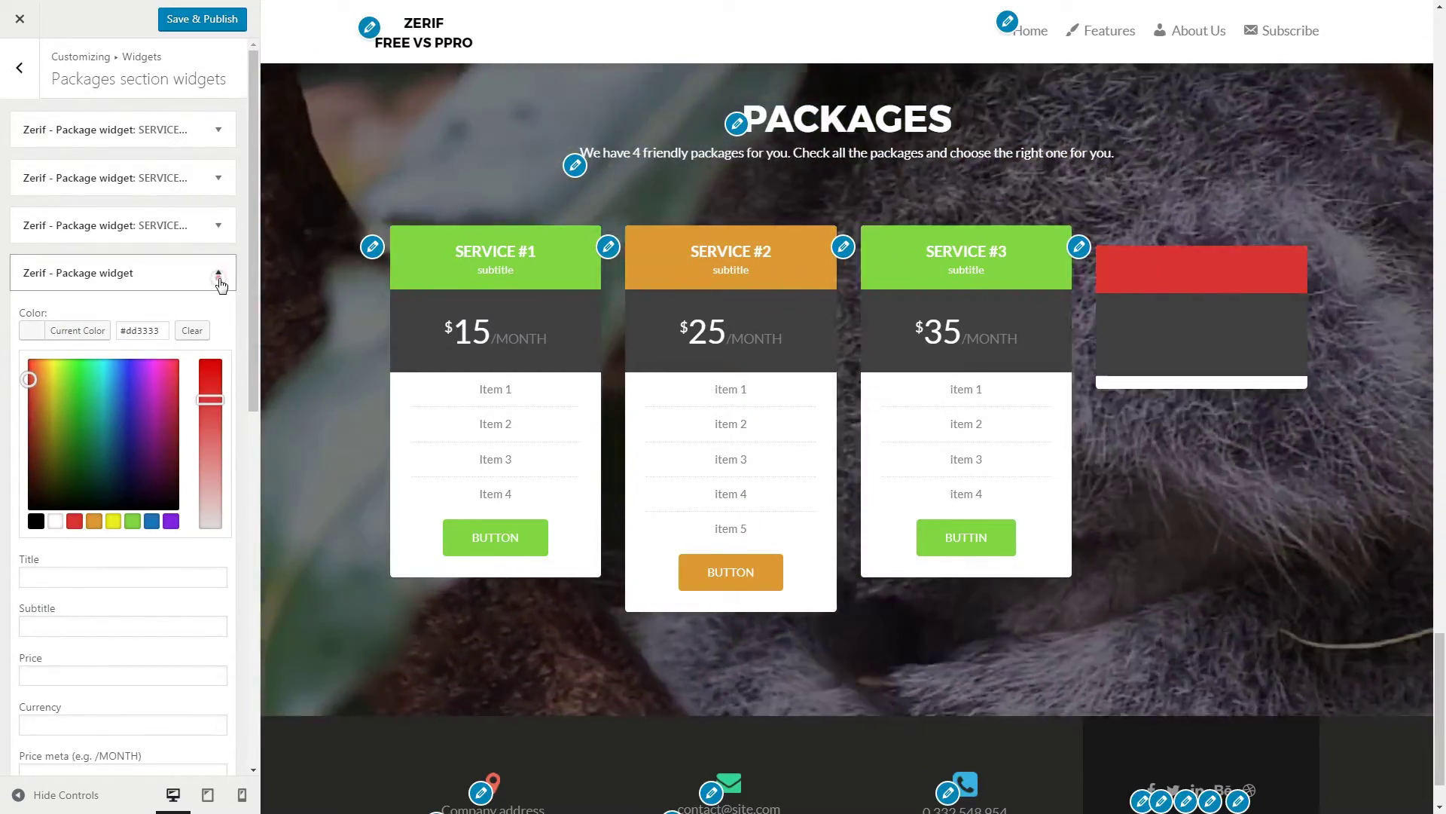
{"action": "left_click", "coordinate": [219, 275]}
{"action": "scroll", "coordinate": [128, 452], "scroll_direction": "down", "scroll_amount": 10}
{"action": "left_click", "coordinate": [34, 694]}
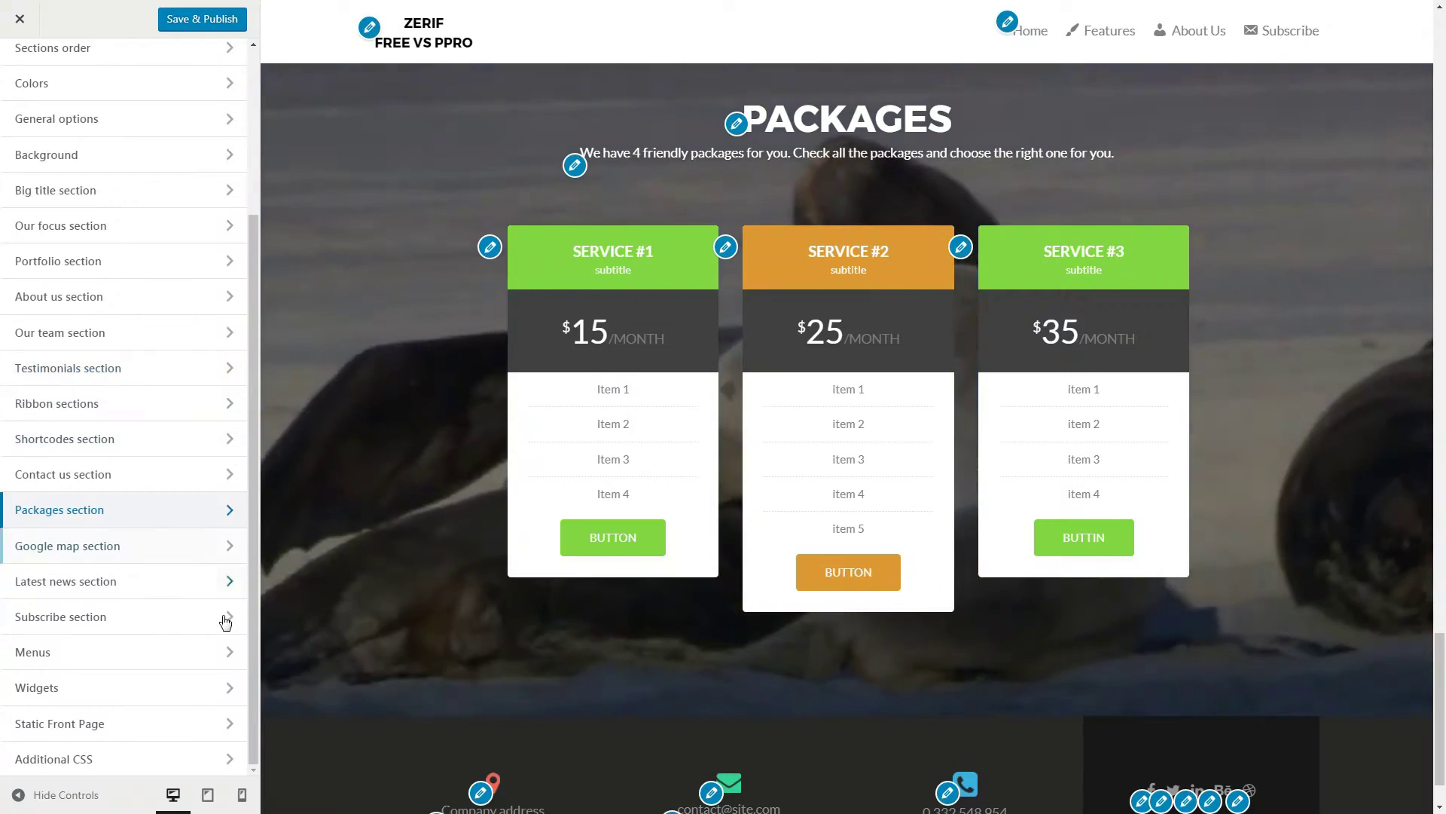
Step: Switch on the Subscribe section so Stay in Touch appears below Packages
{"action": "left_click", "coordinate": [226, 617]}
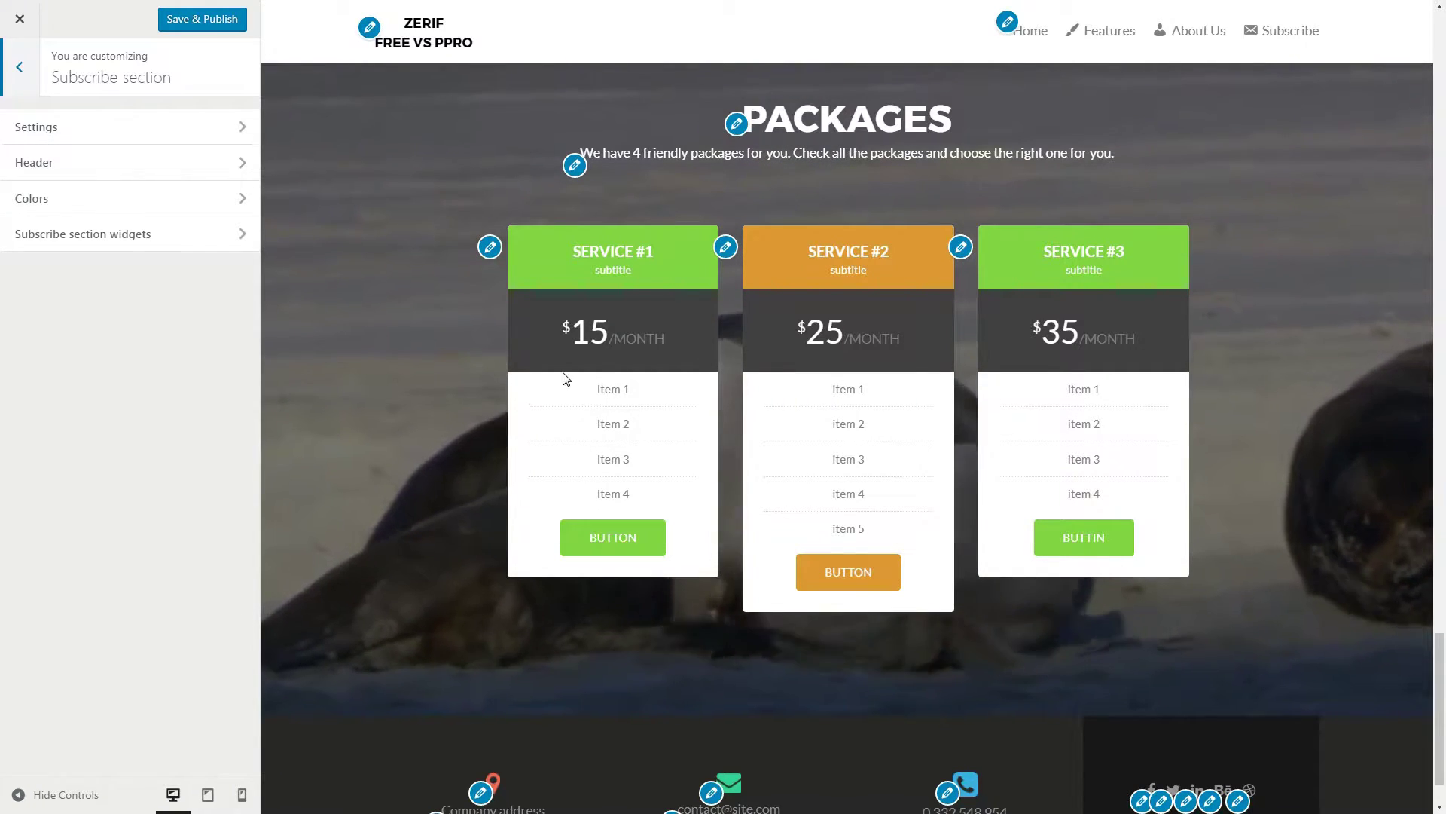
{"action": "left_click", "coordinate": [215, 128]}
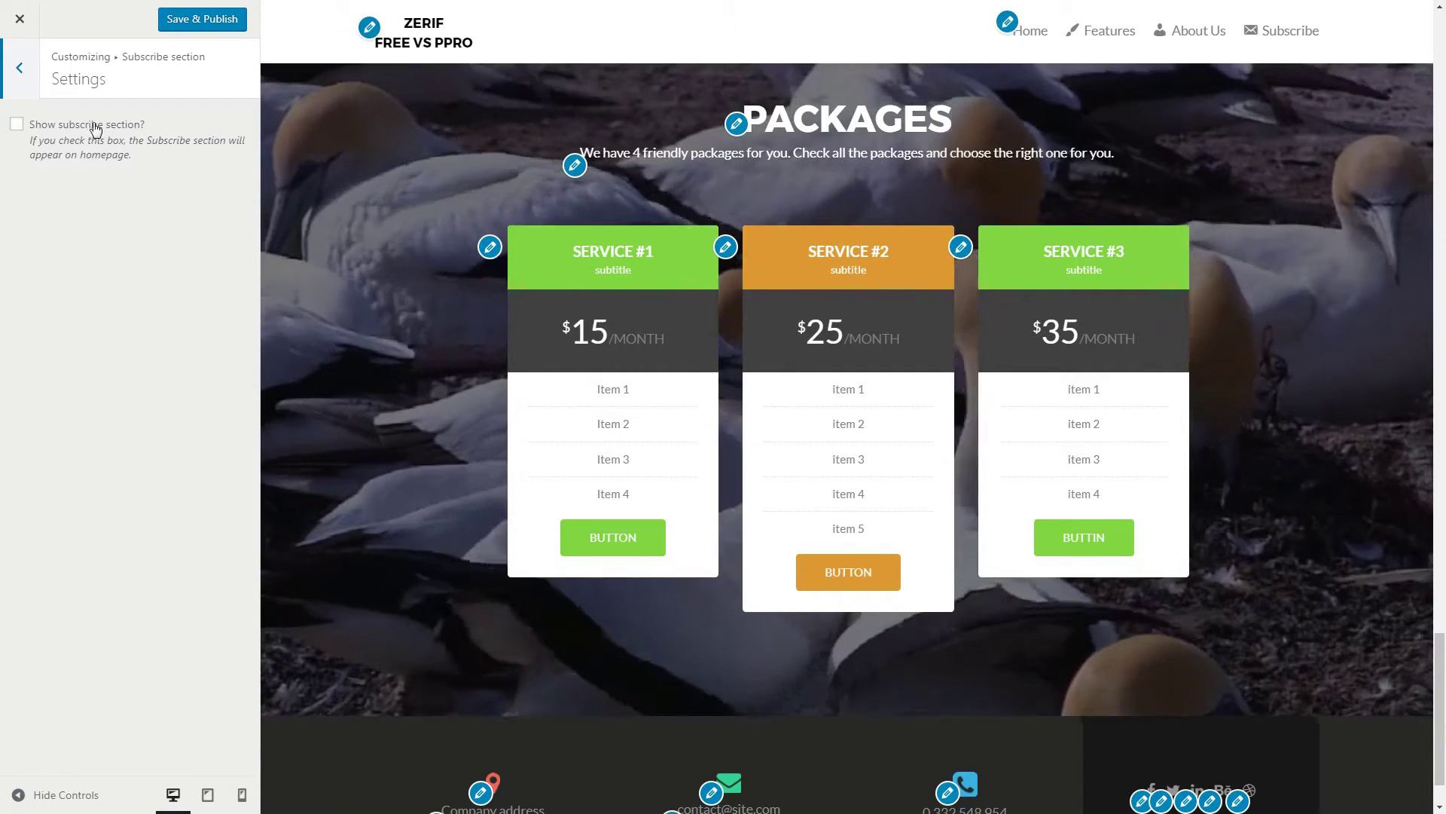
{"action": "left_click", "coordinate": [20, 122]}
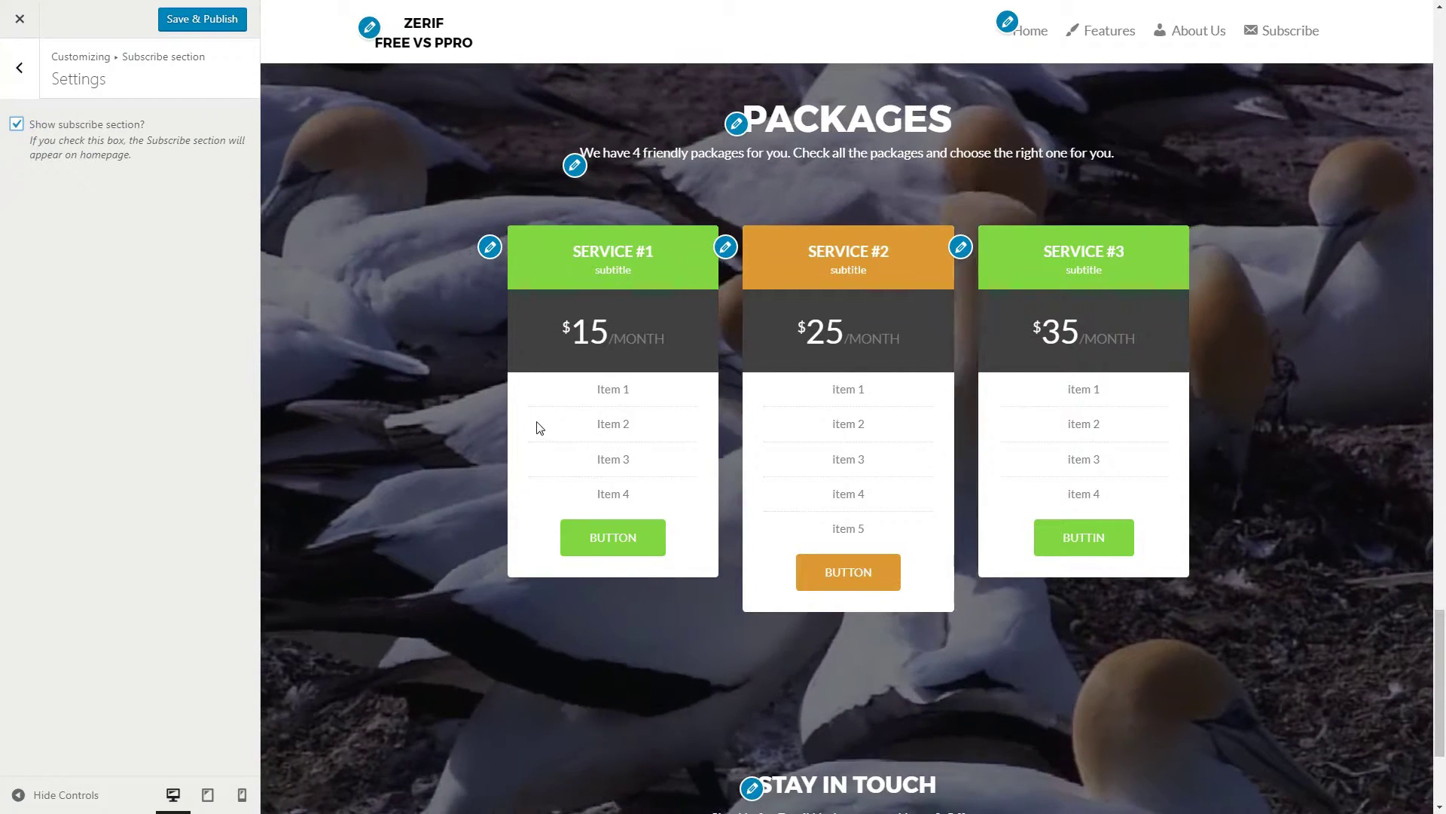
{"action": "scroll", "coordinate": [536, 422], "scroll_direction": "down", "scroll_amount": 3}
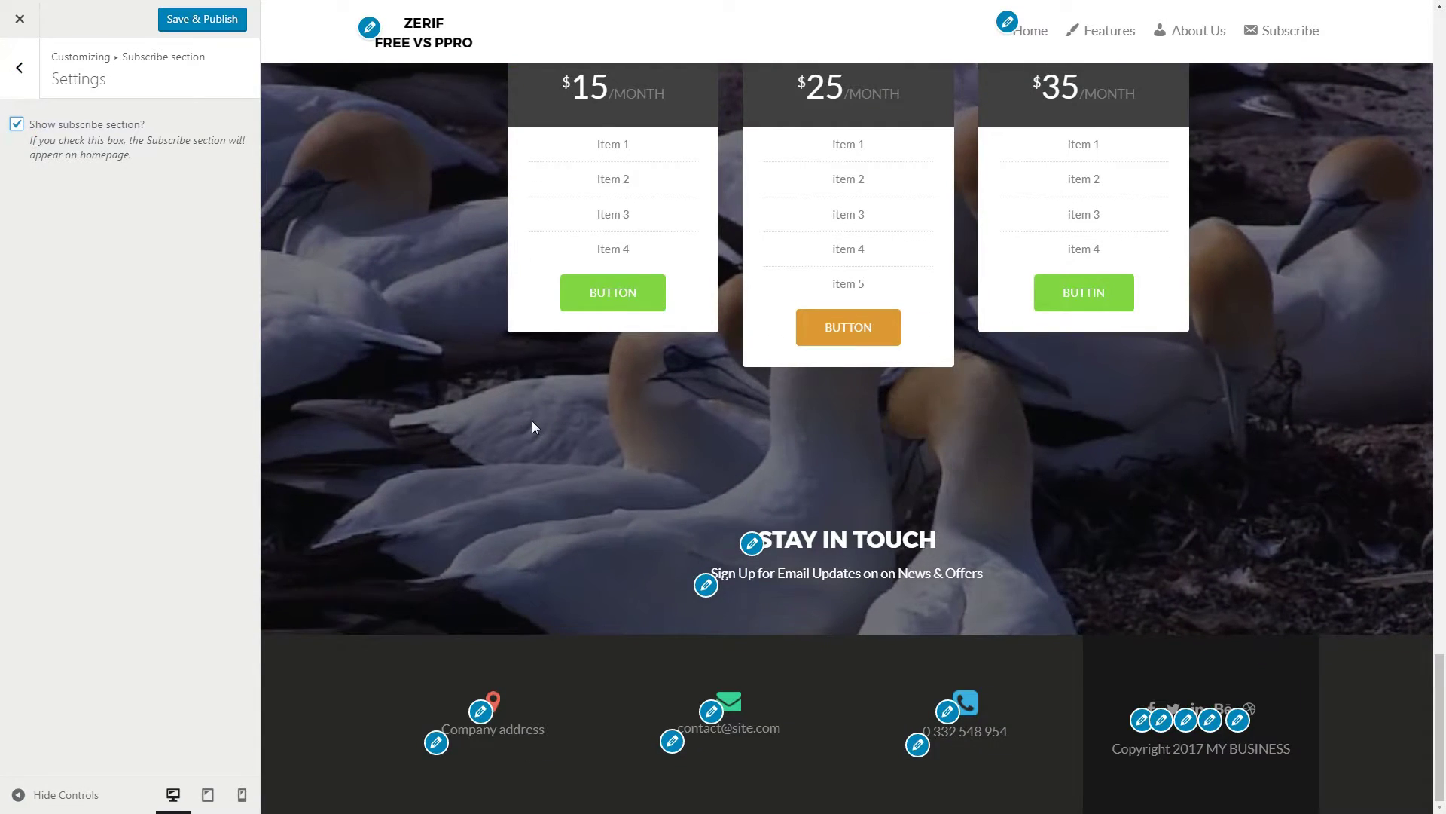
{"action": "scroll", "coordinate": [532, 427], "scroll_direction": "up", "scroll_amount": 2}
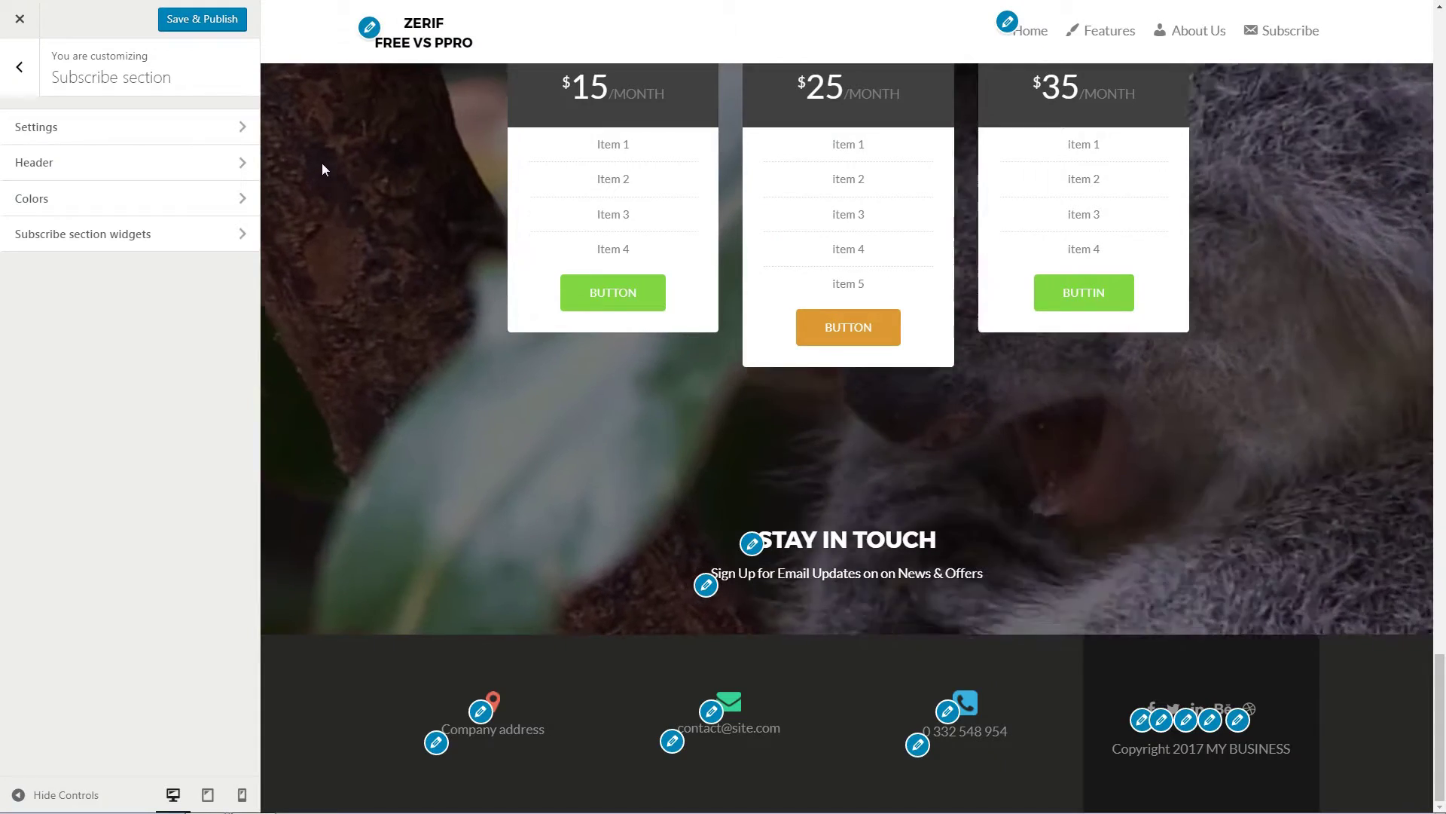
Step: Add a Zerif shortcode section titled 'Contact Form', subtitle 'subtitle', using the [pirate_forms] shortcode
{"action": "left_click", "coordinate": [25, 66]}
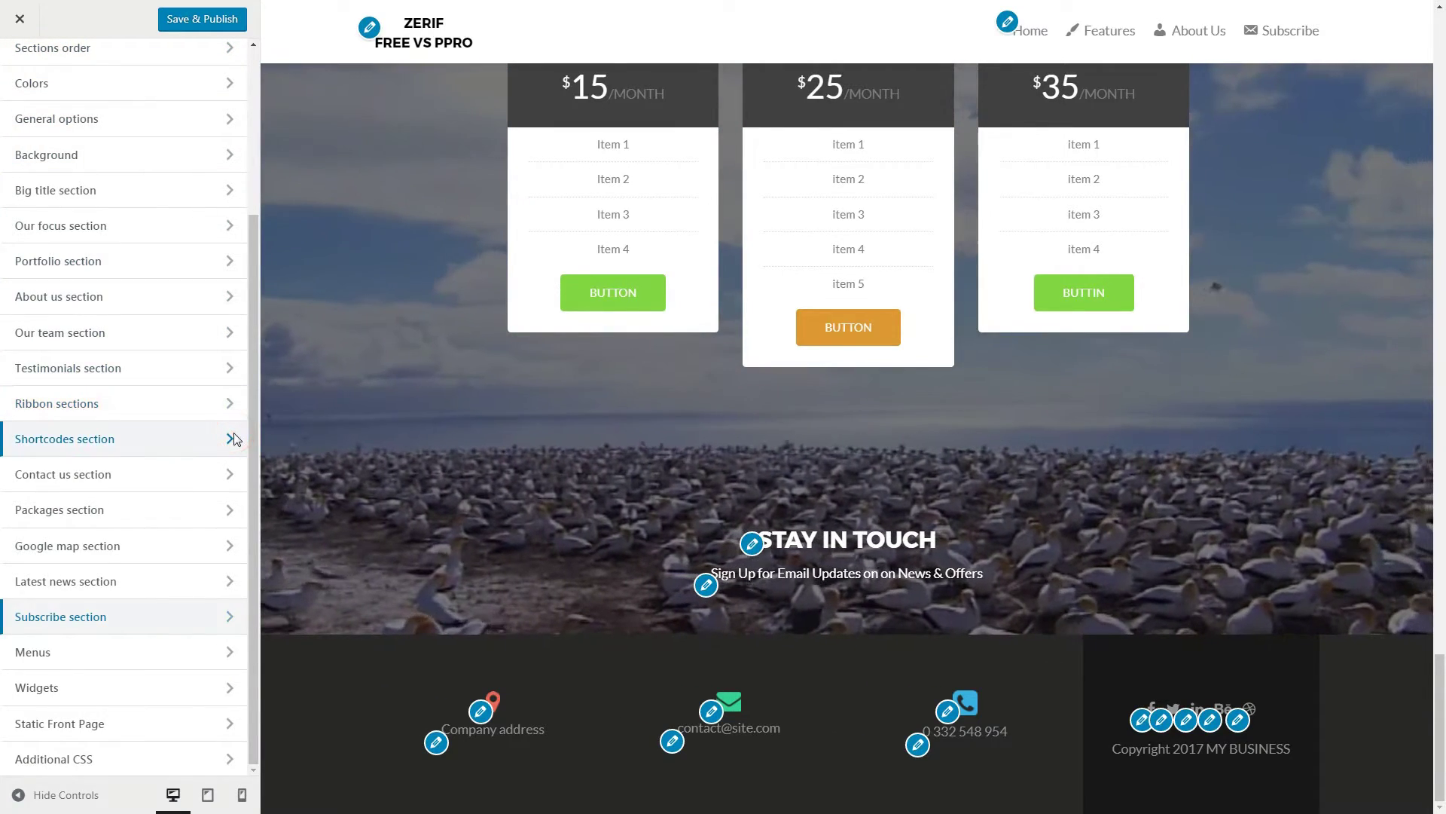
{"action": "left_click", "coordinate": [233, 438]}
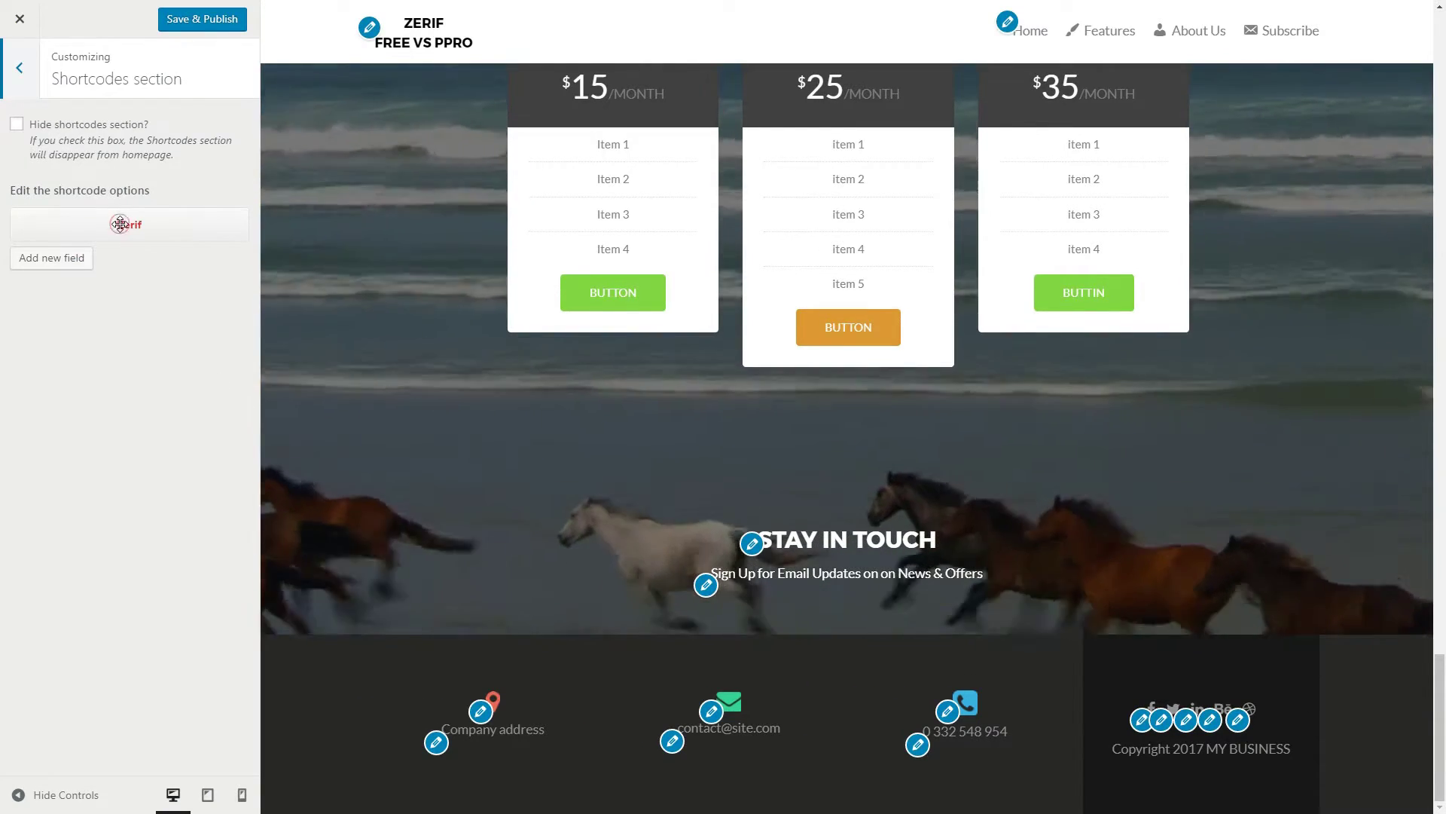
{"action": "left_click", "coordinate": [114, 220]}
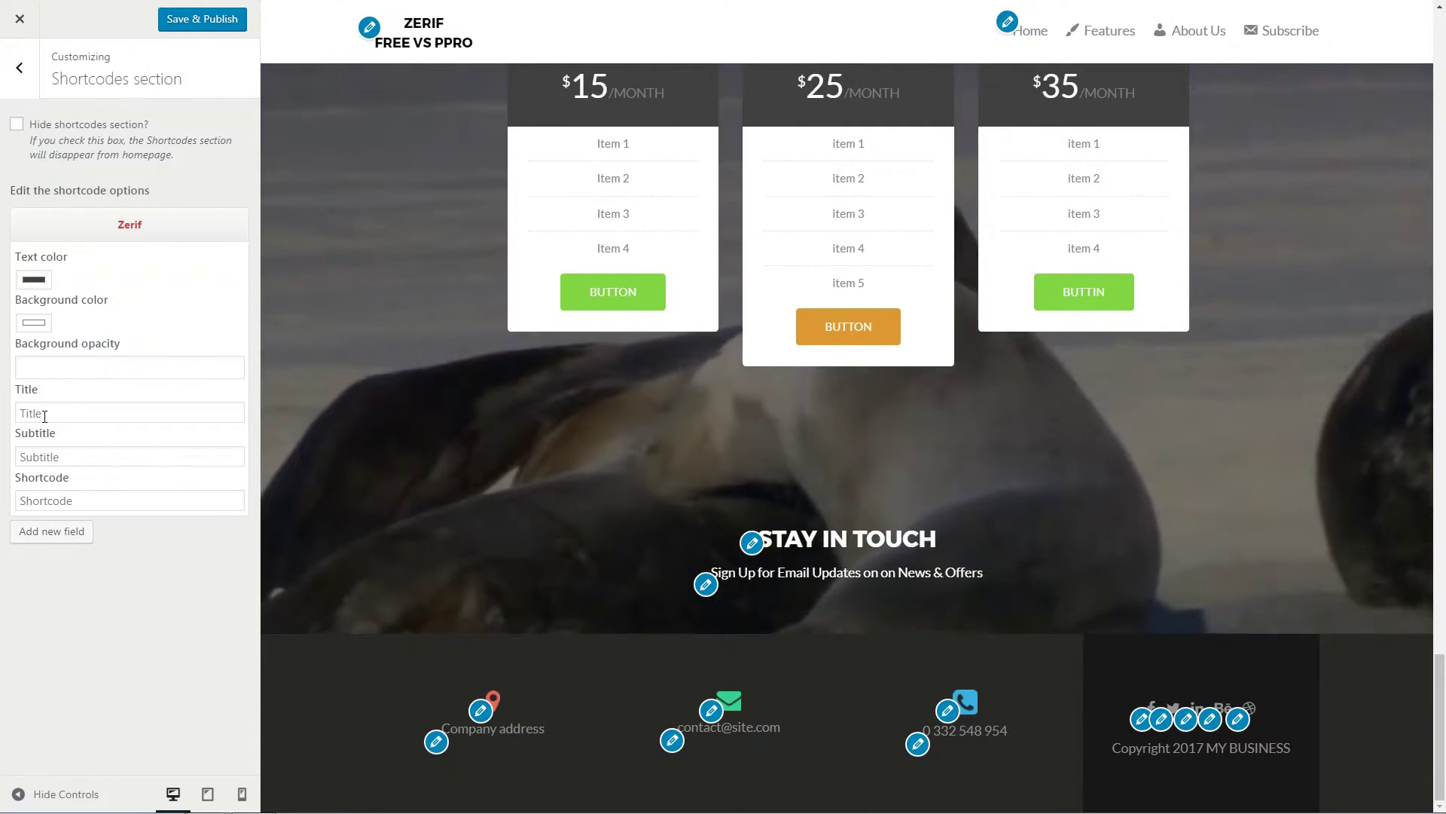
{"action": "left_click", "coordinate": [44, 416]}
{"action": "type", "text": "Contact"}
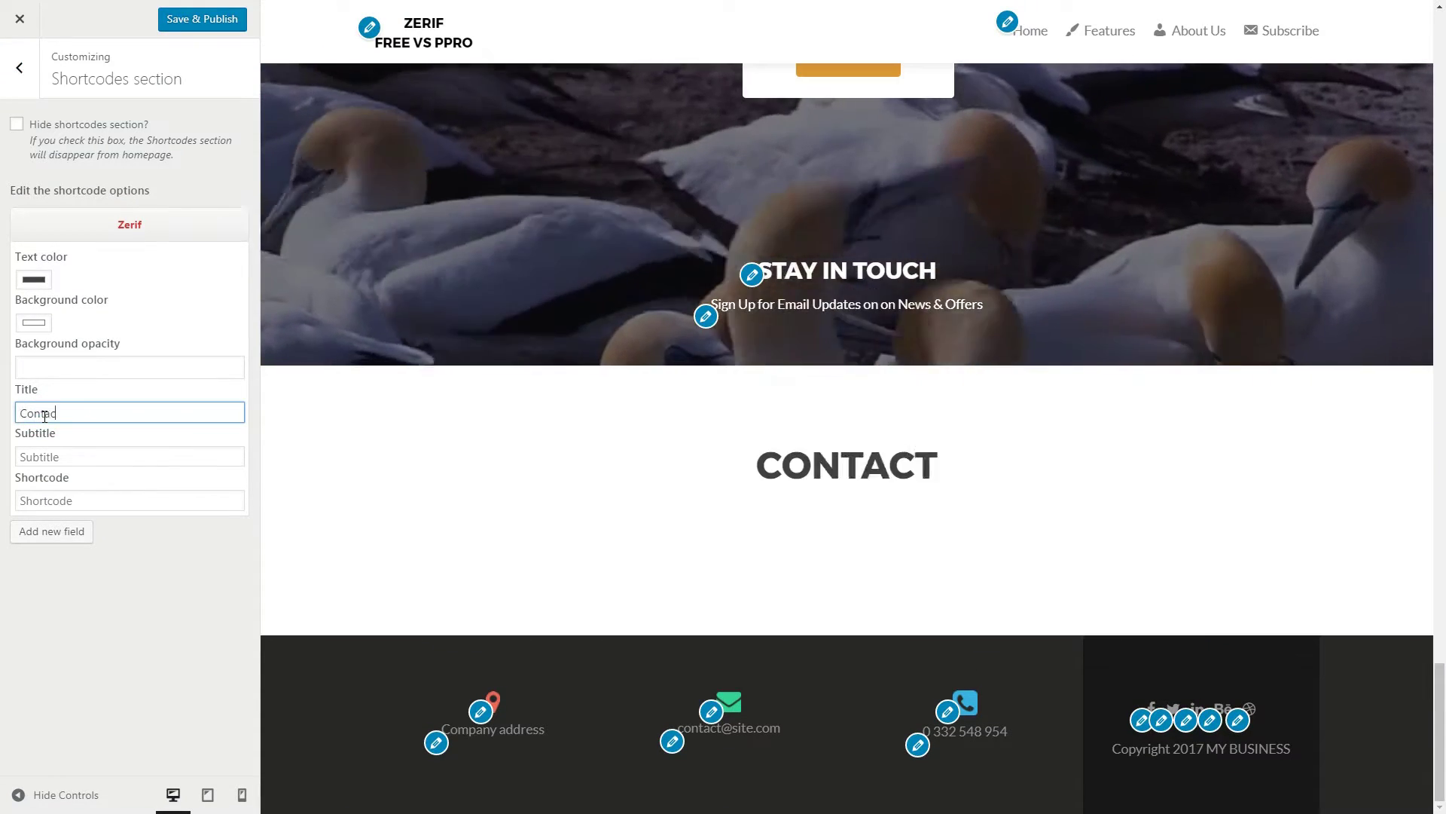
{"action": "type", "text": " Form"}
{"action": "left_click", "coordinate": [47, 456]}
{"action": "type", "text": "subtitle"}
{"action": "key", "text": "Tab"}
{"action": "type", "text": "["}
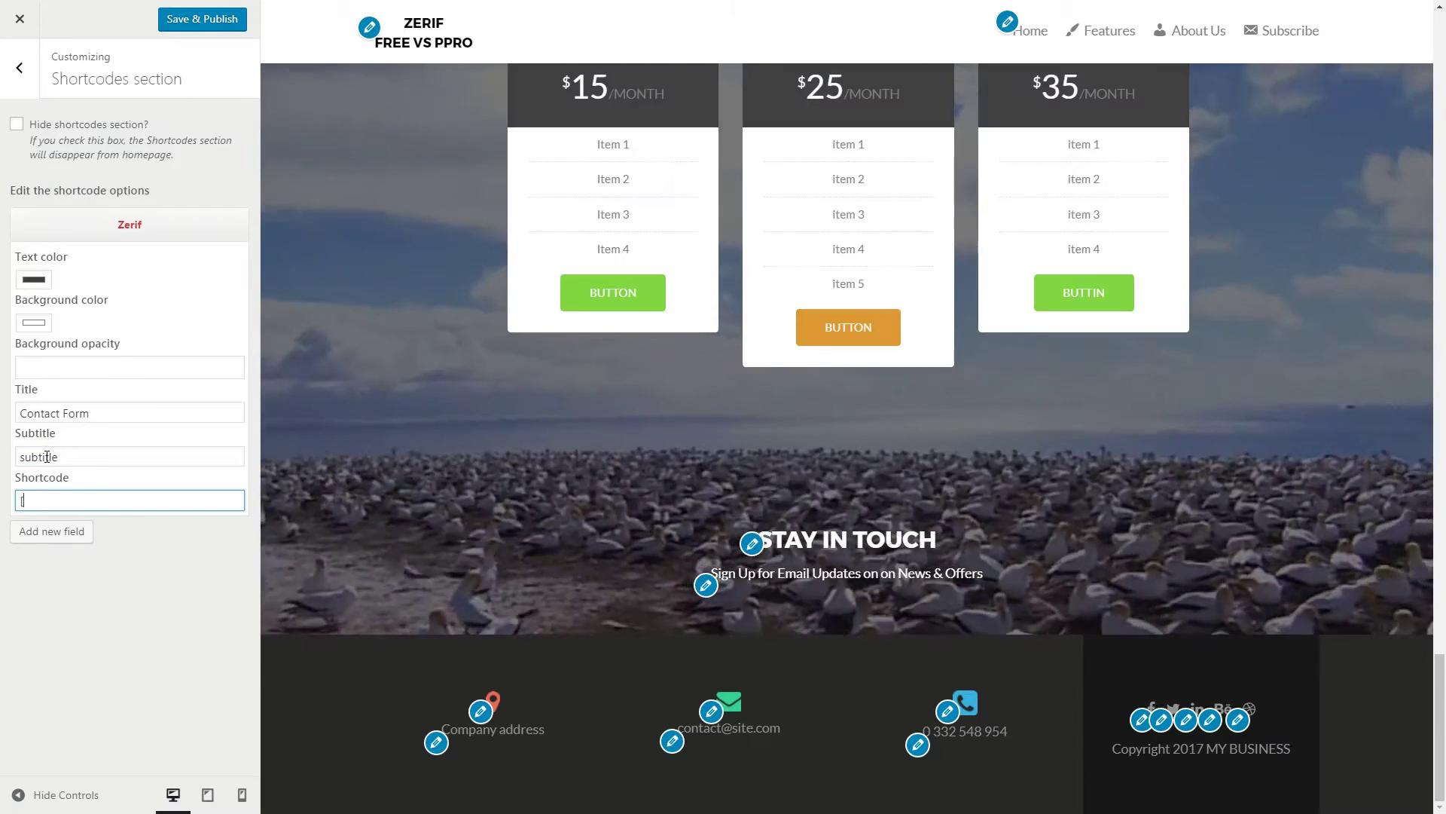
{"action": "type", "text": "pirate_forms"}
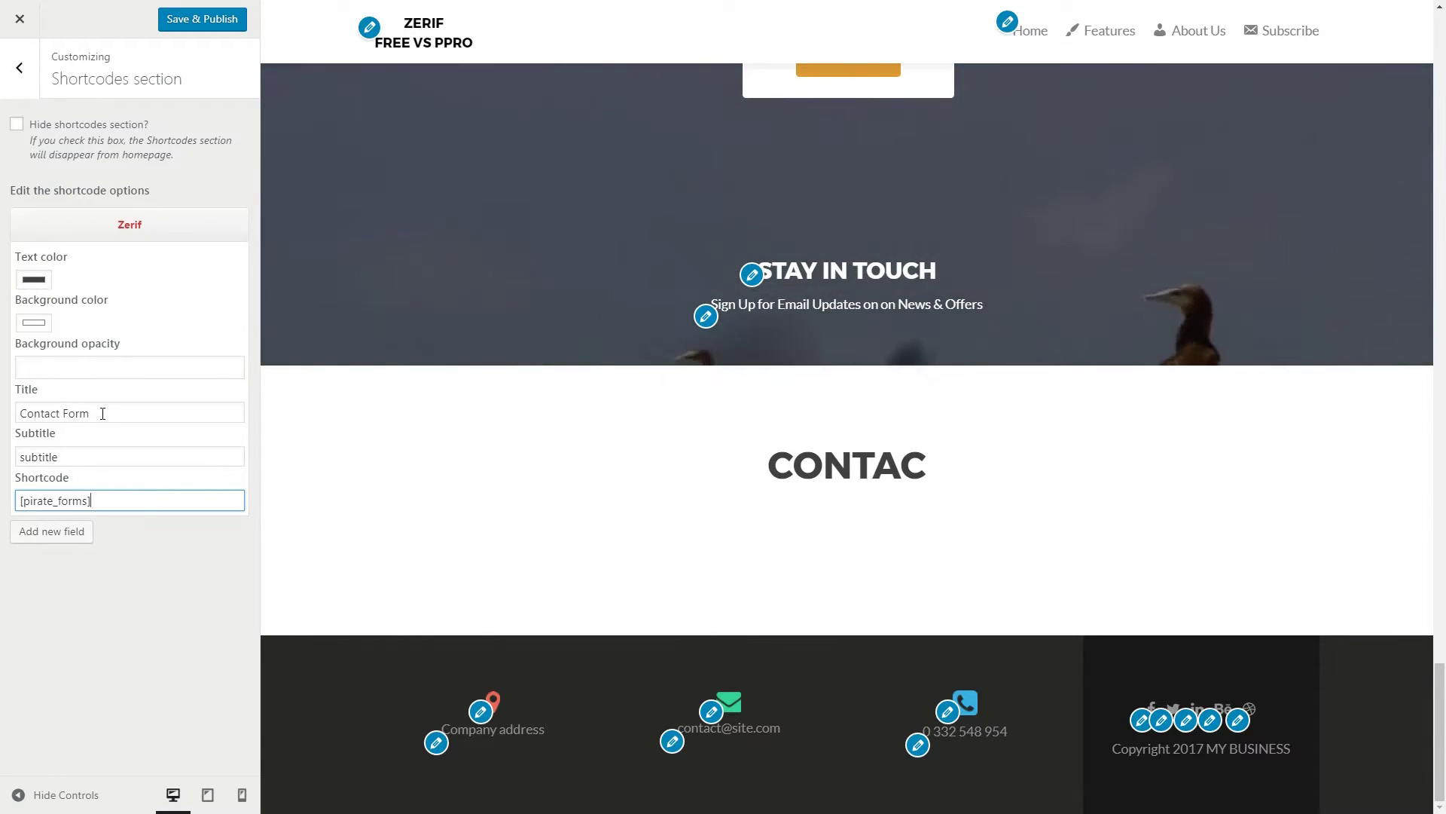
{"action": "left_click", "coordinate": [104, 413]}
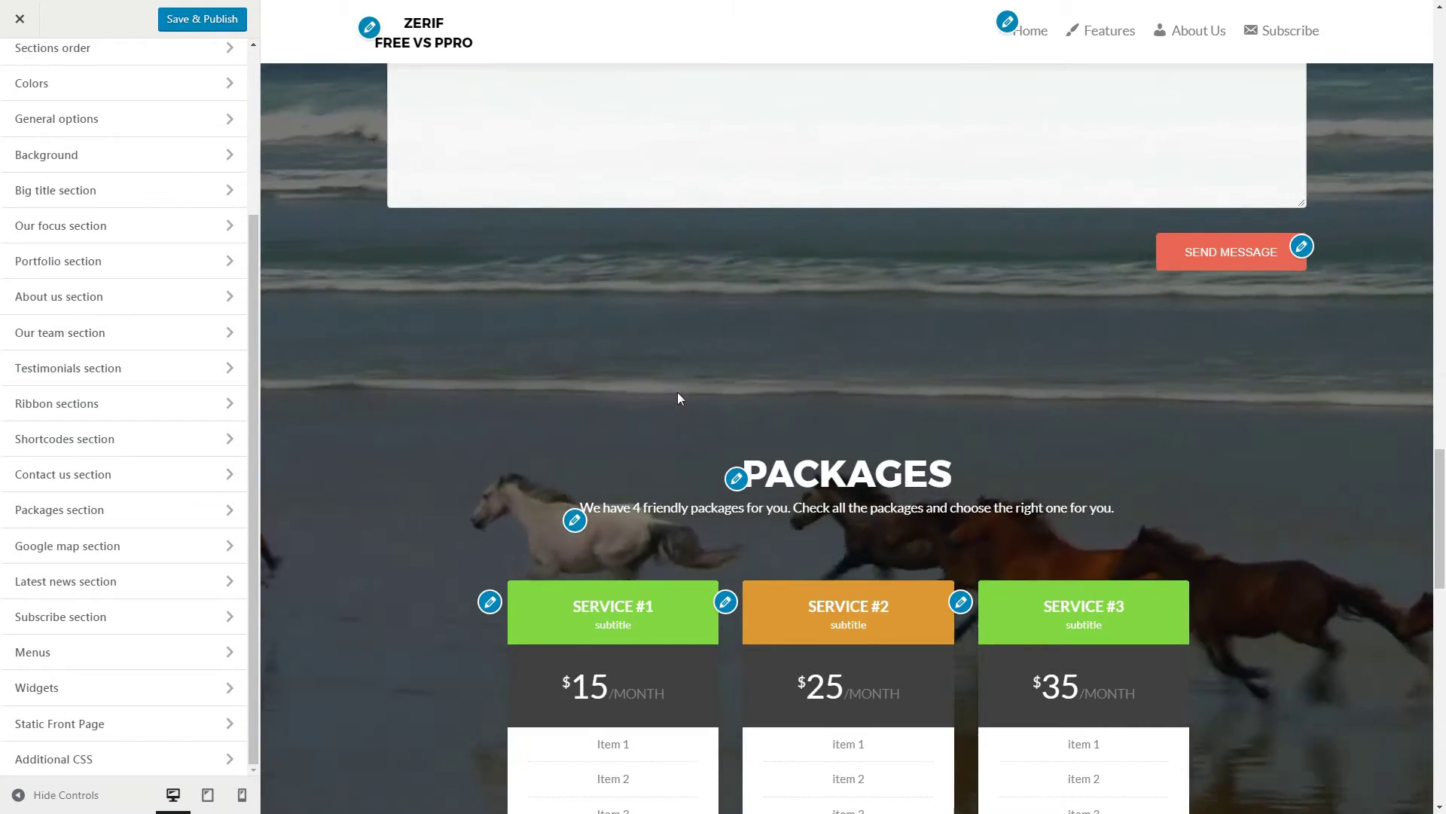
Step: Enable the Google map section and set its map address to Arizona
{"action": "left_click", "coordinate": [221, 547]}
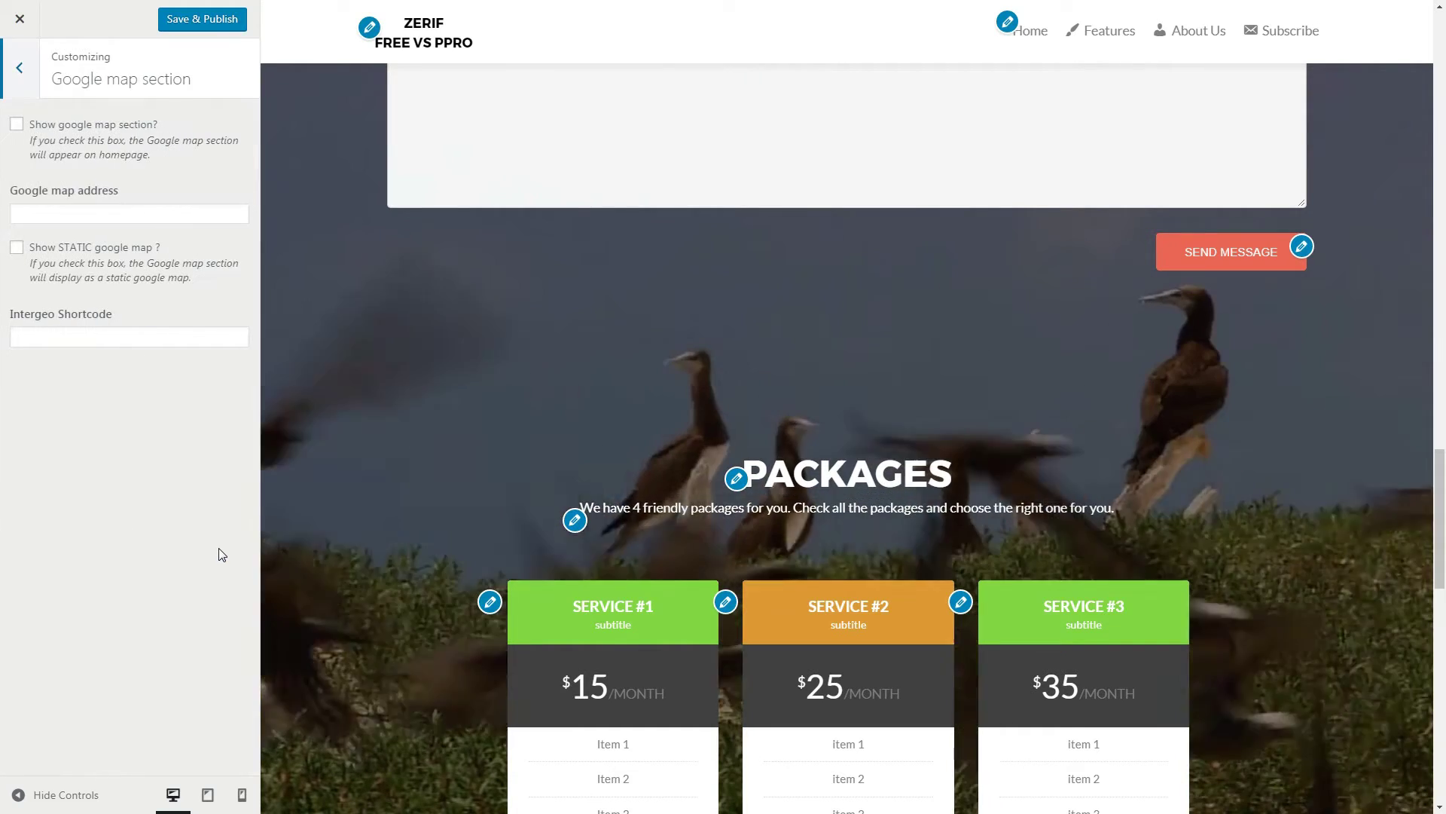
{"action": "left_click", "coordinate": [15, 123]}
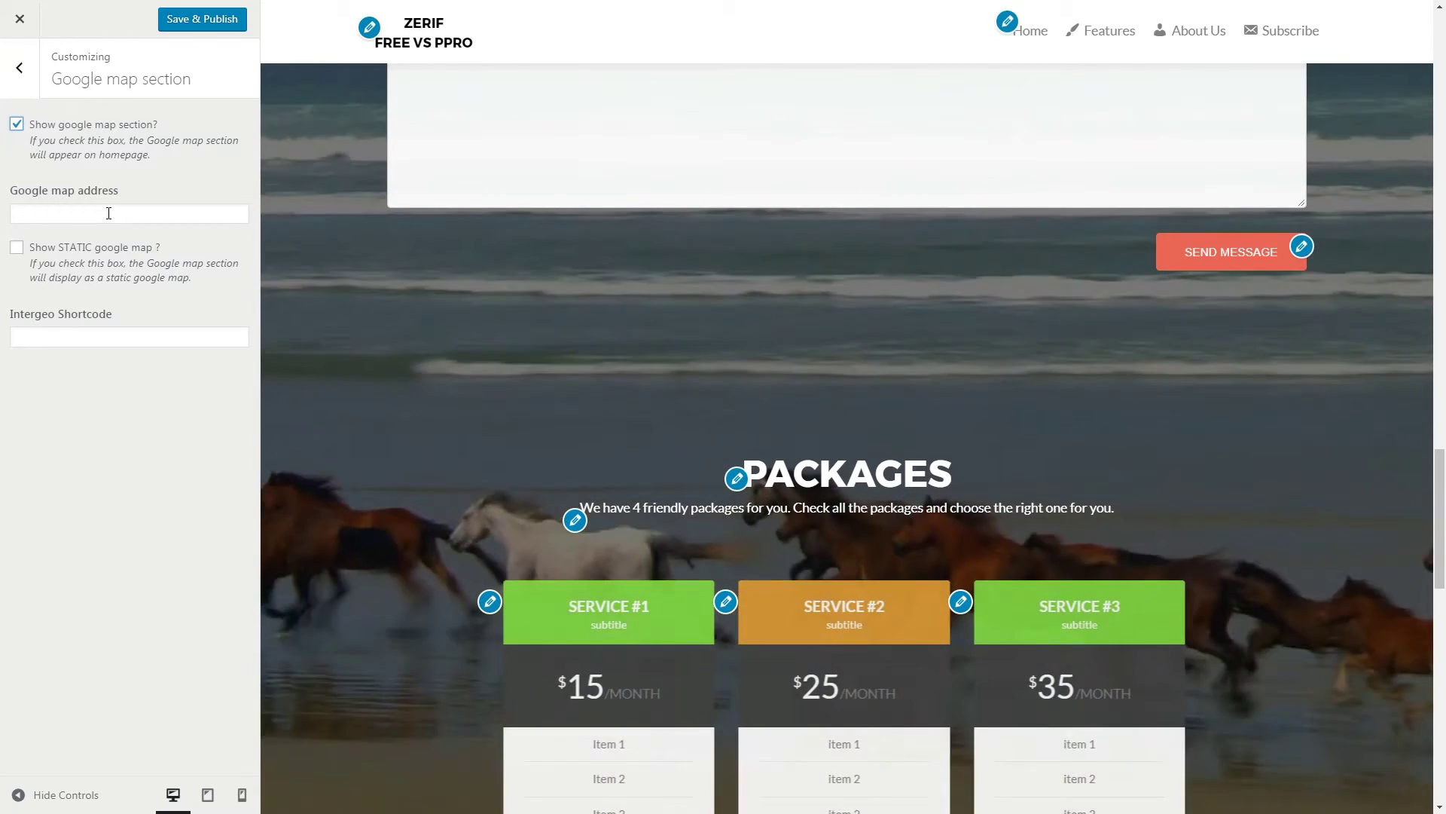
{"action": "left_click", "coordinate": [106, 212]}
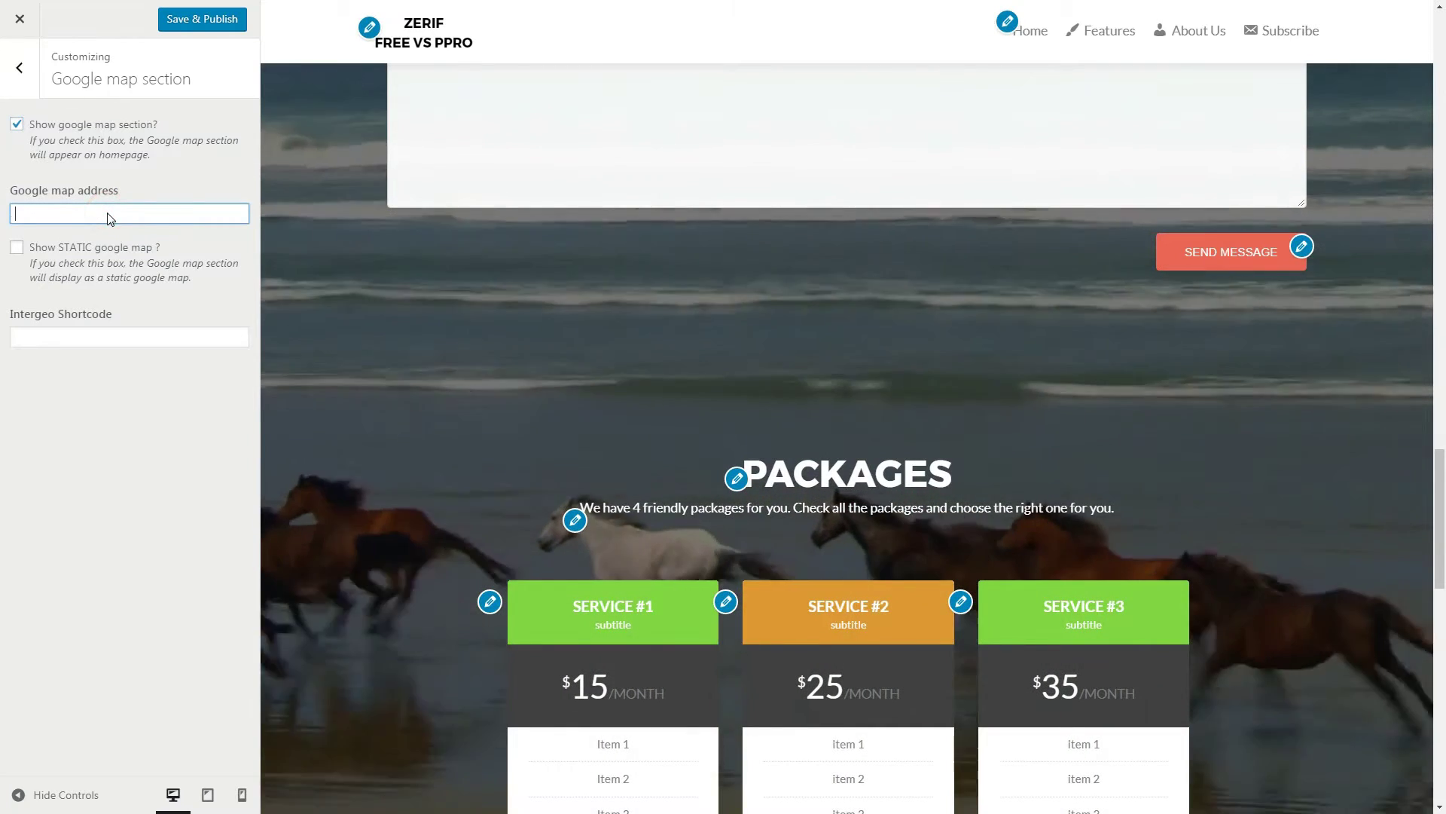
{"action": "type", "text": "Ariz"}
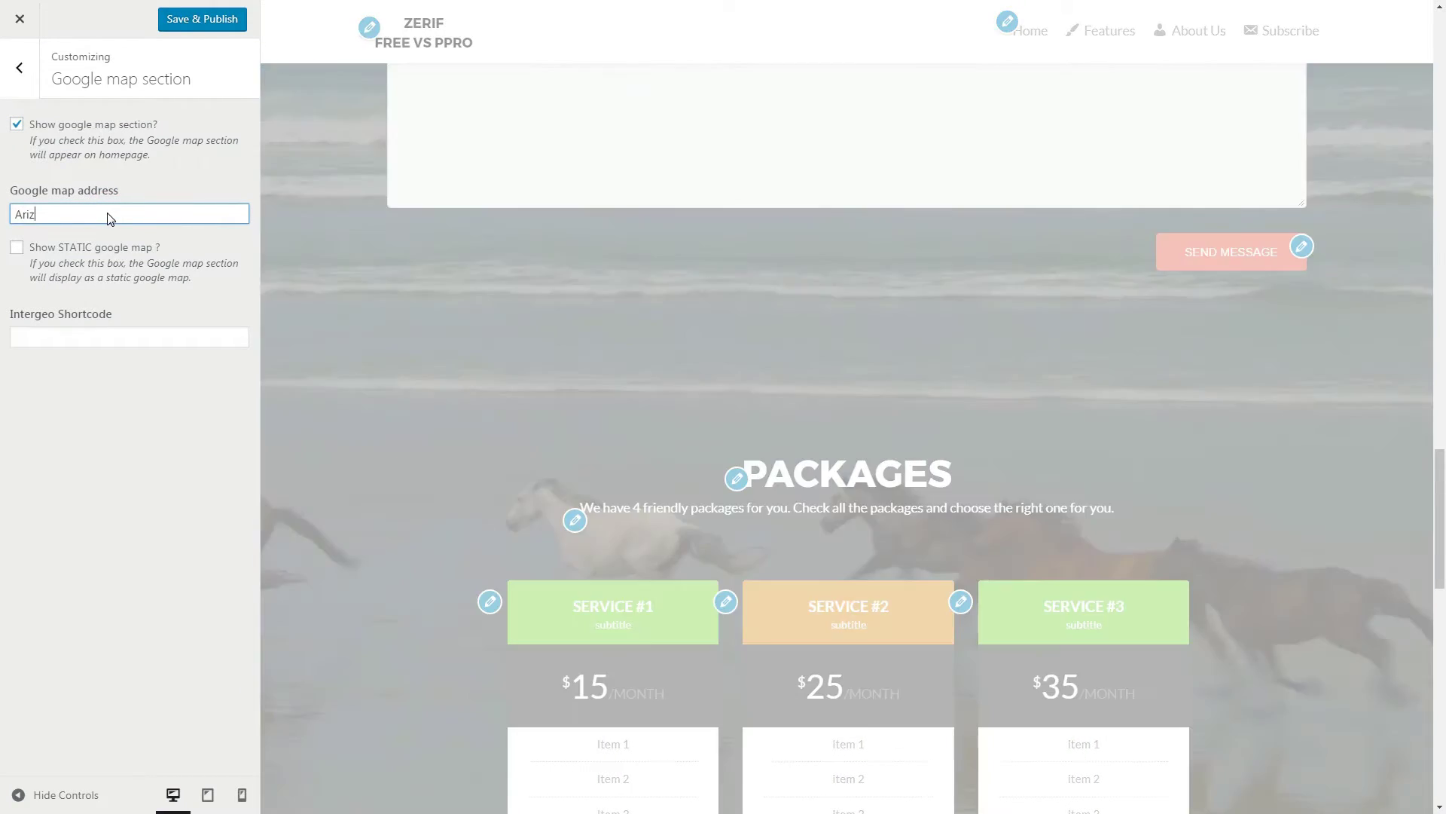
{"action": "type", "text": "ona"}
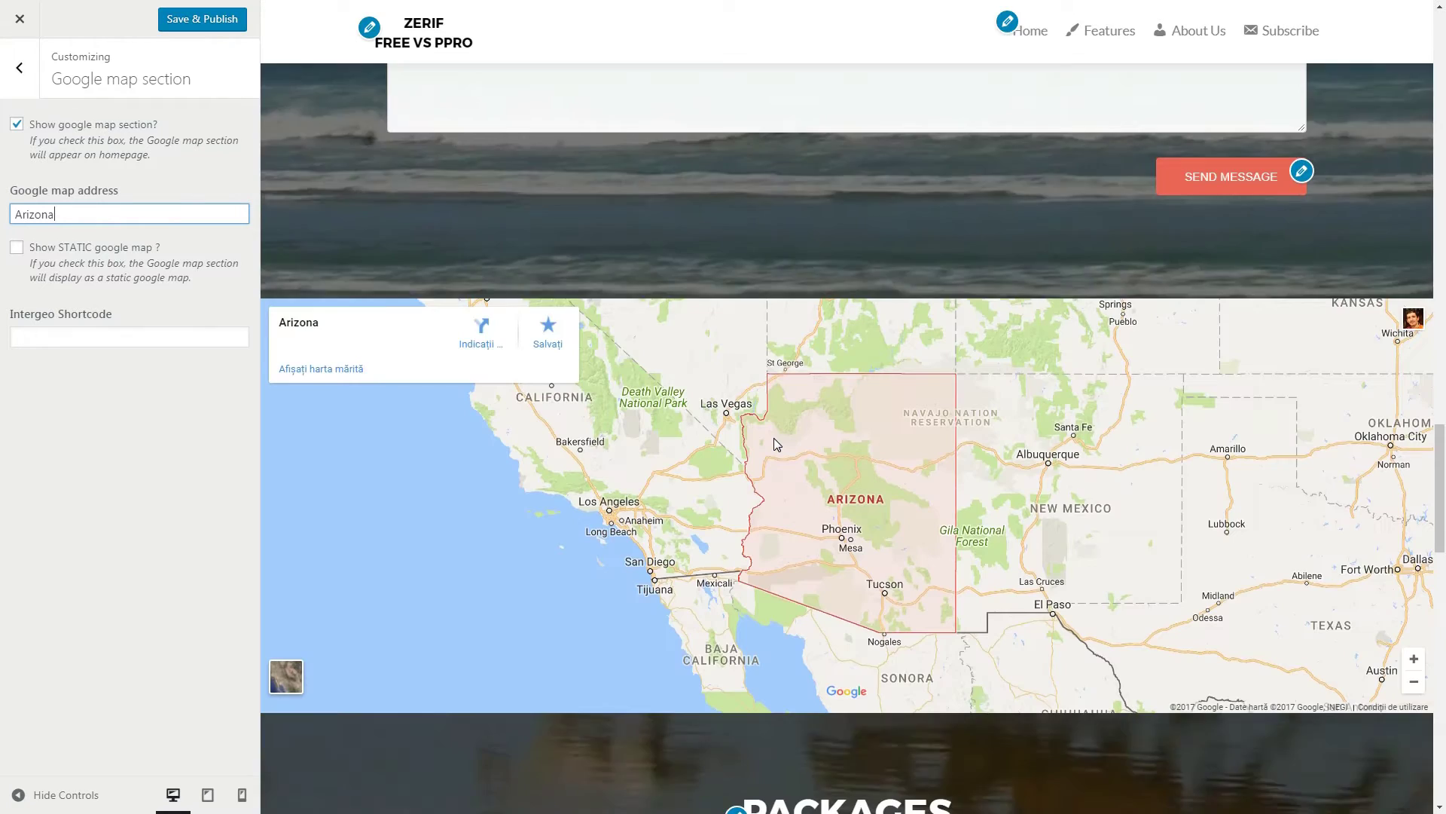
{"action": "scroll", "coordinate": [774, 437], "scroll_direction": "down", "scroll_amount": 1}
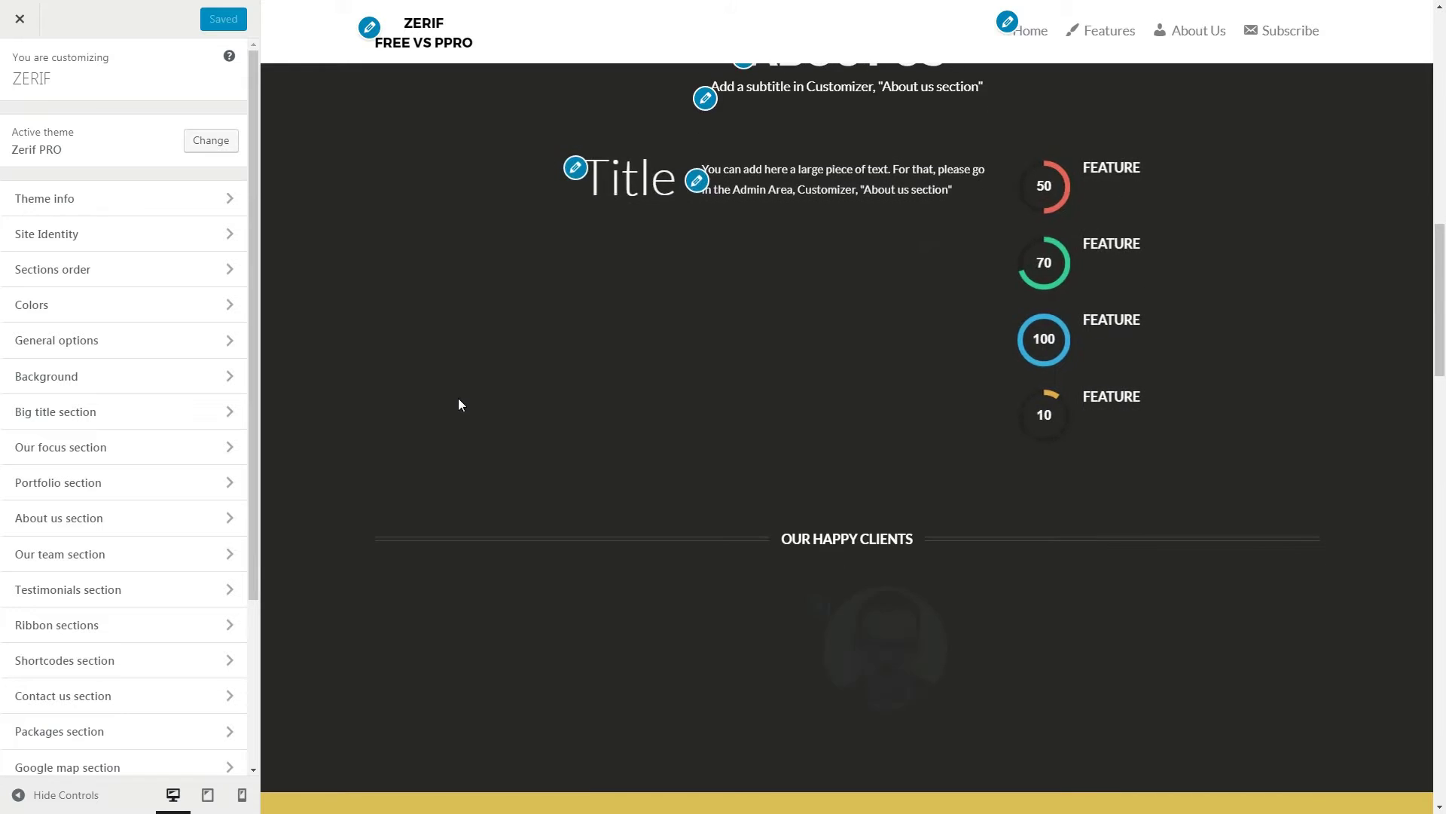
{"action": "scroll", "coordinate": [458, 398], "scroll_direction": "down", "scroll_amount": 5}
{"action": "scroll", "coordinate": [458, 397], "scroll_direction": "down", "scroll_amount": 5}
{"action": "scroll", "coordinate": [458, 399], "scroll_direction": "down", "scroll_amount": 1}
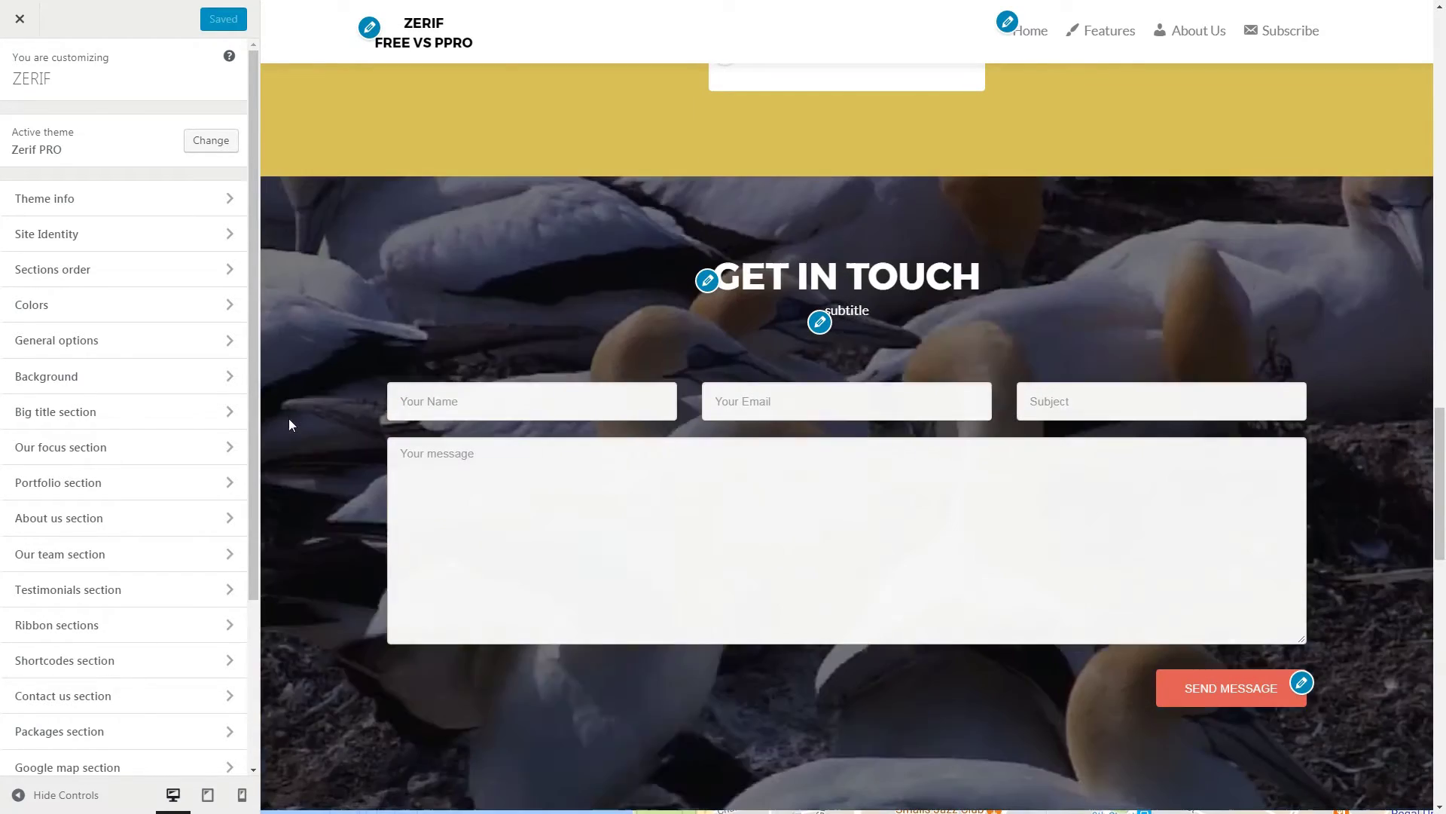
Step: Review the Name, Email, Subject and Message placeholder texts in the Contact us main content
{"action": "left_click", "coordinate": [218, 699]}
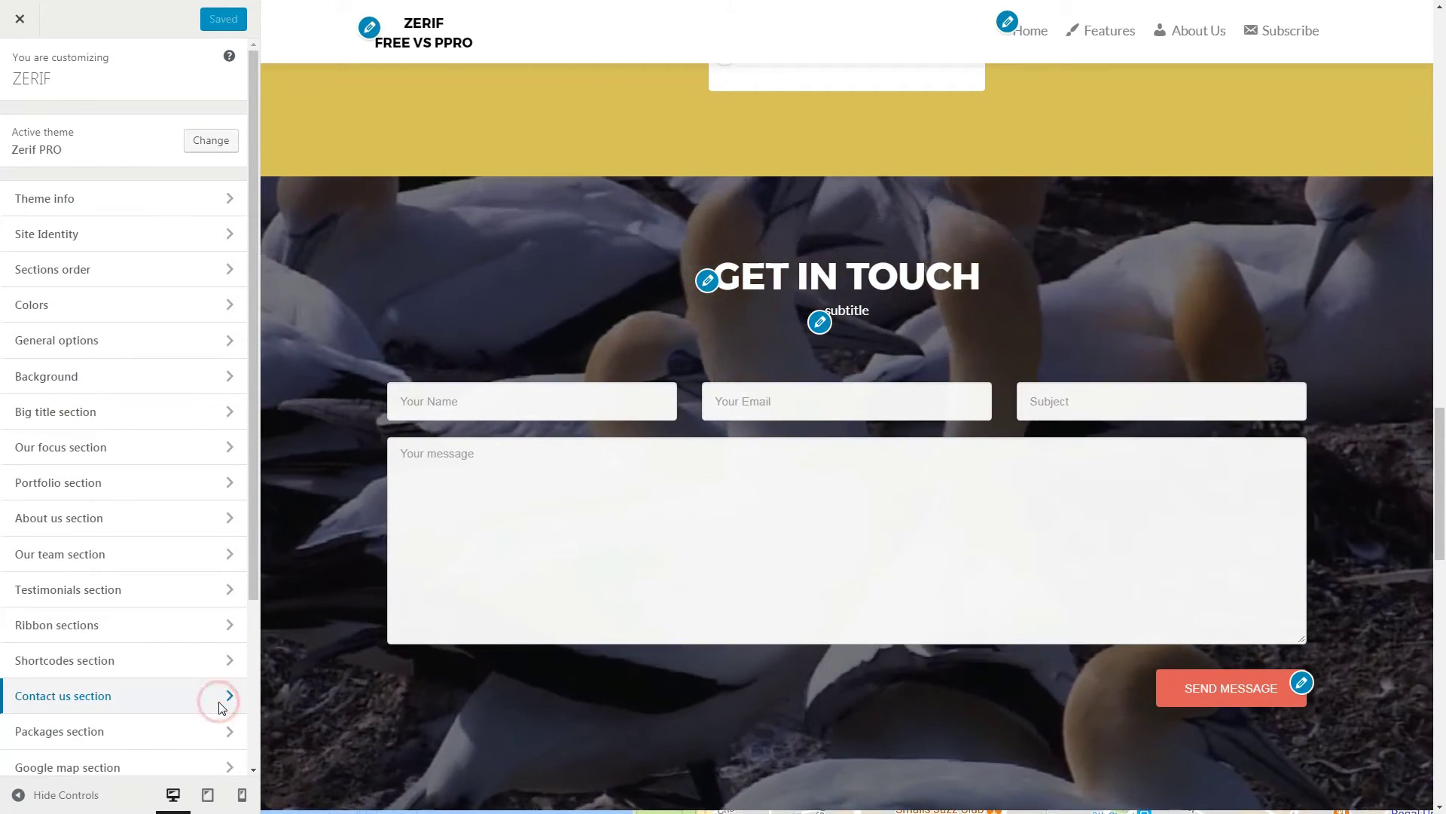
{"action": "left_click", "coordinate": [242, 163]}
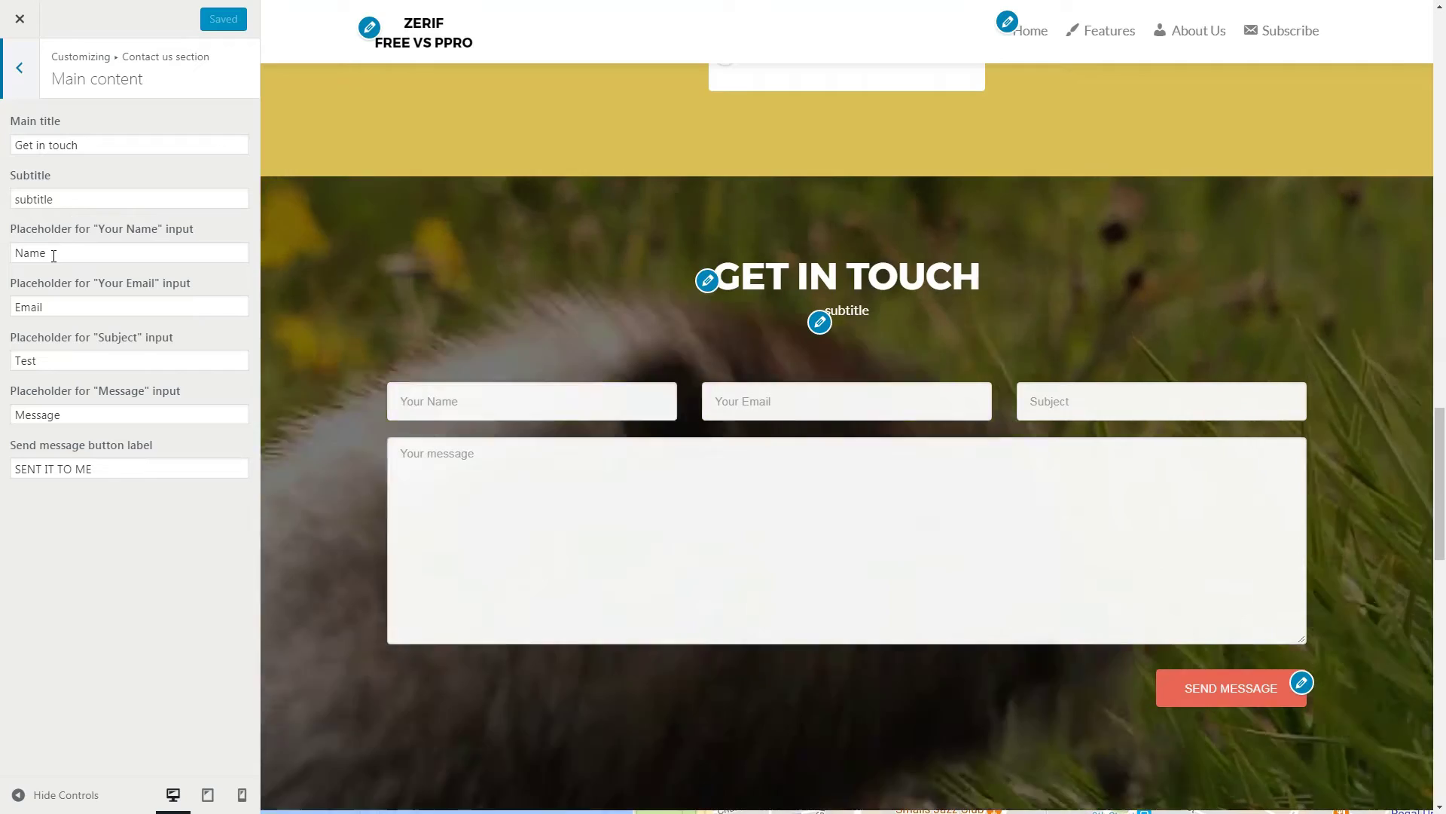
{"action": "double_click", "coordinate": [52, 252]}
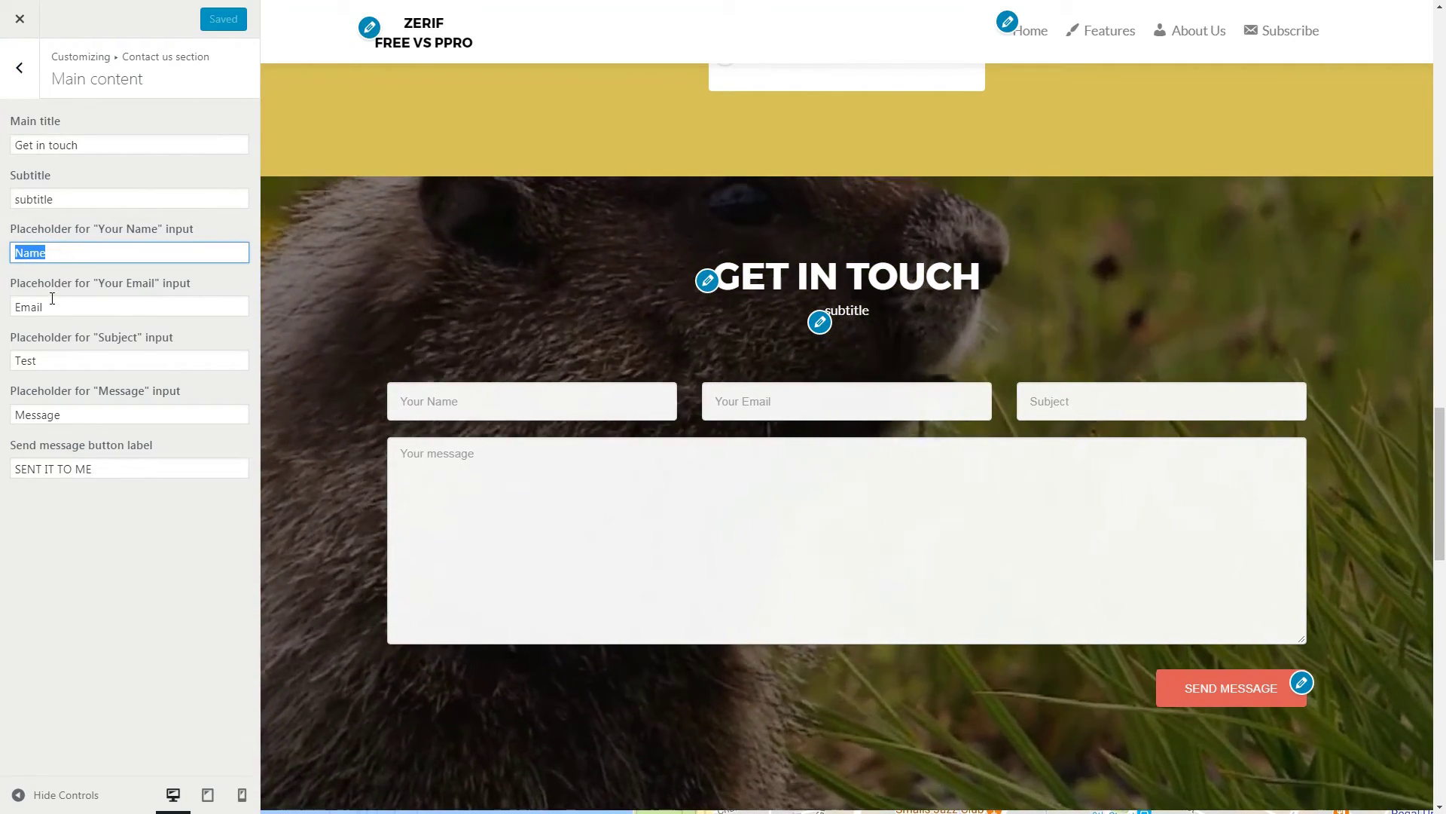
{"action": "double_click", "coordinate": [61, 306]}
{"action": "double_click", "coordinate": [50, 355]}
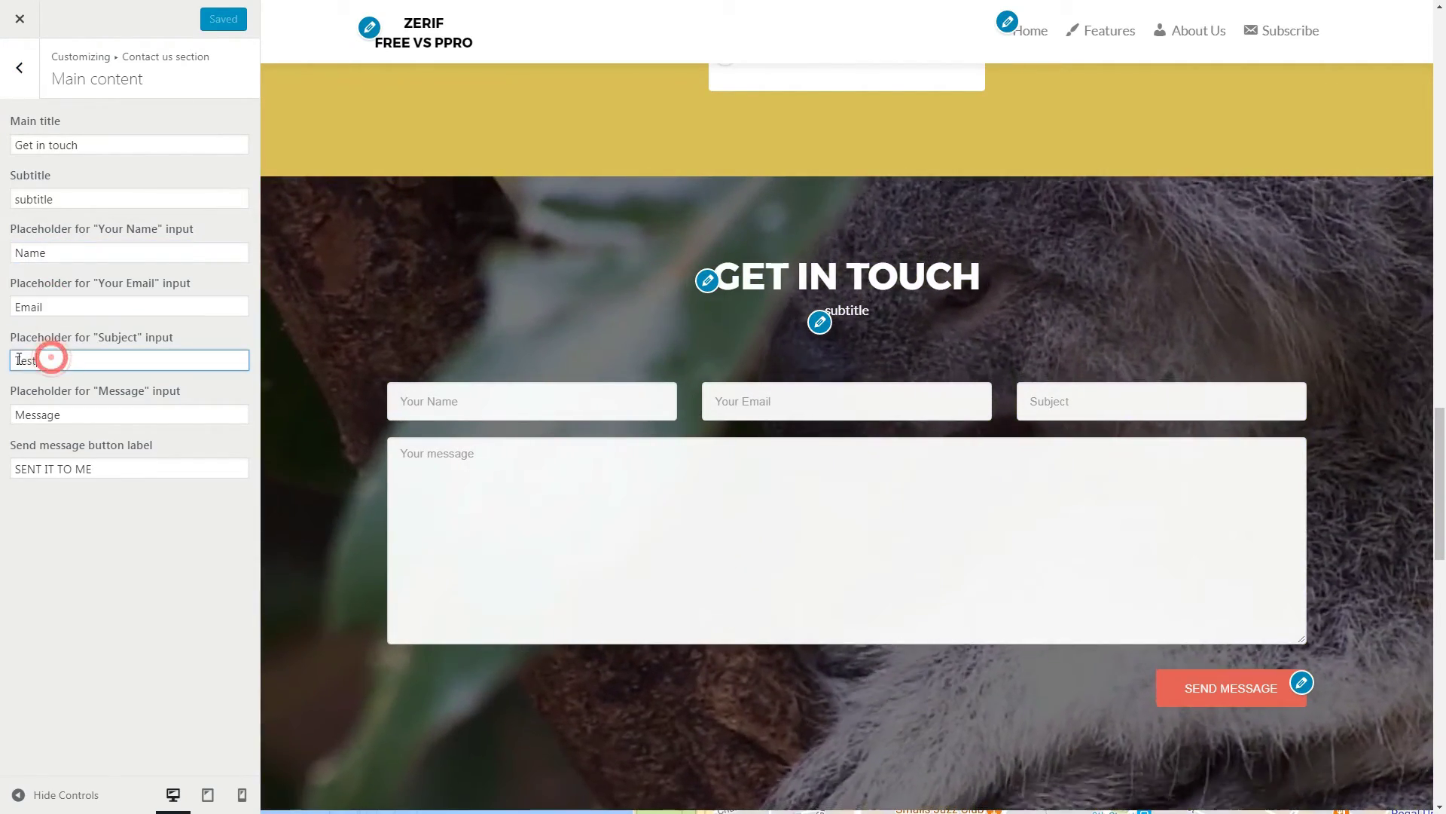
{"action": "double_click", "coordinate": [45, 415]}
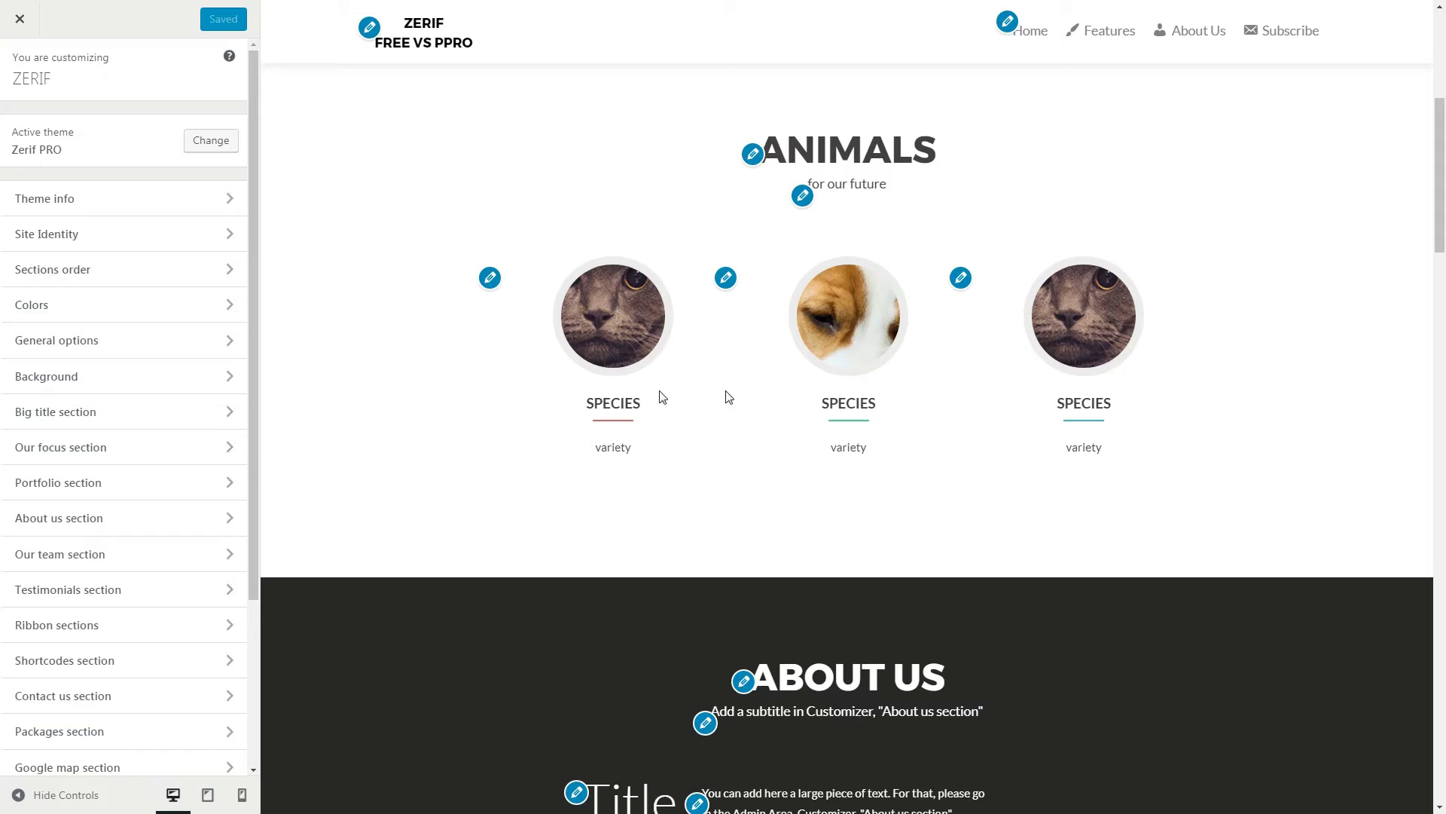
Step: Set About us as the first homepage section in Sections order
{"action": "left_click", "coordinate": [224, 274]}
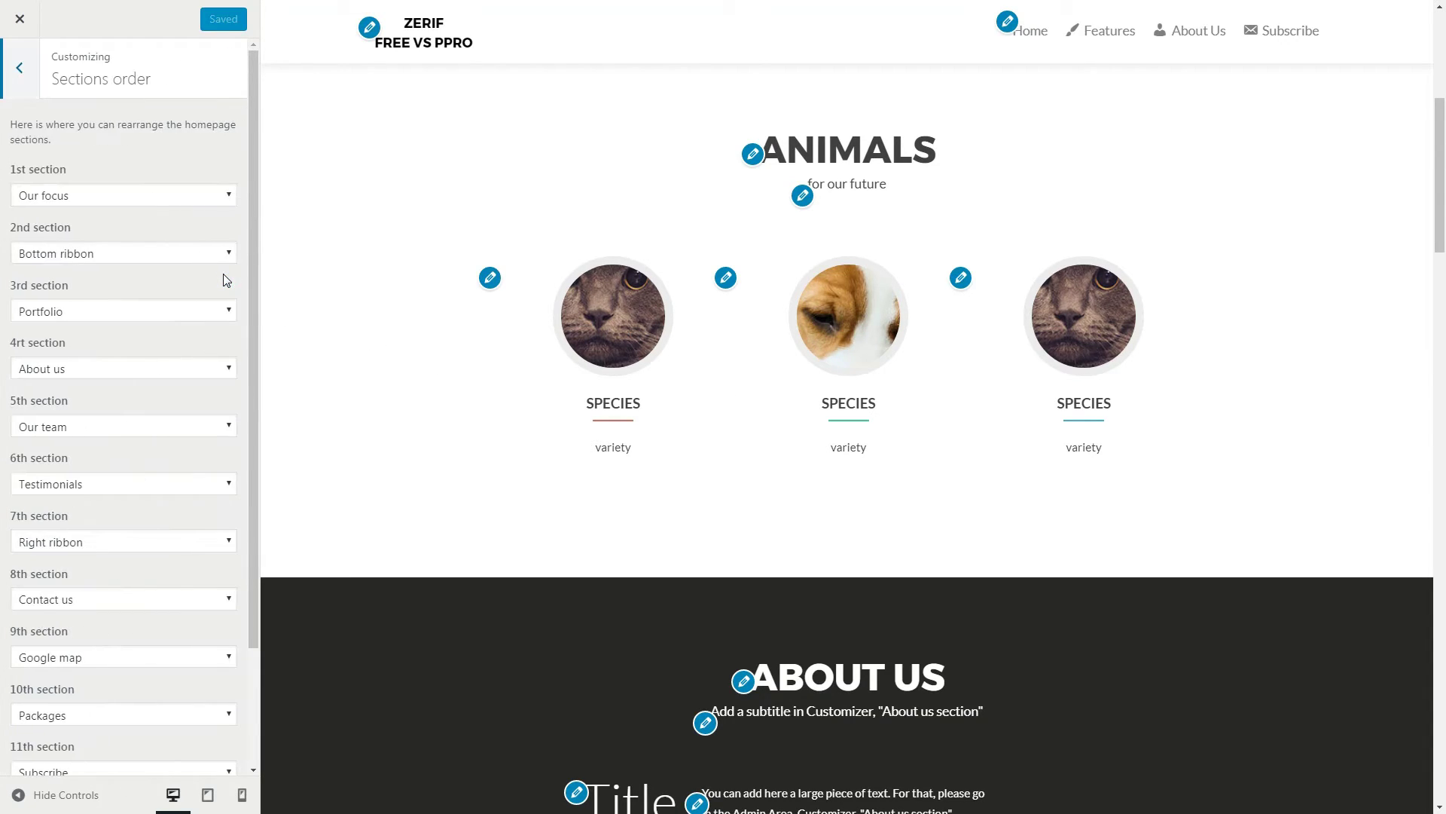
{"action": "left_click", "coordinate": [203, 195]}
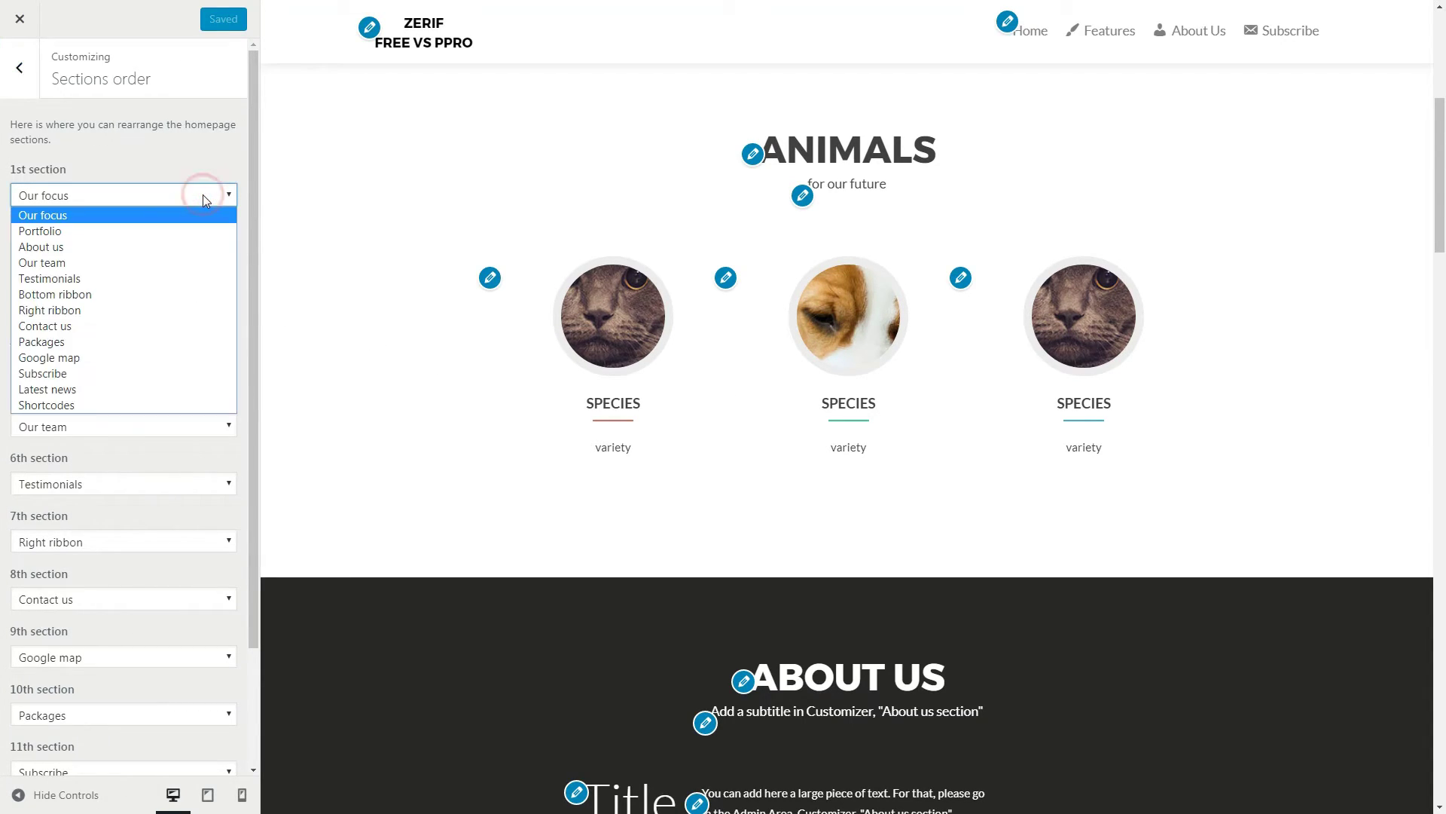
{"action": "left_click", "coordinate": [198, 245]}
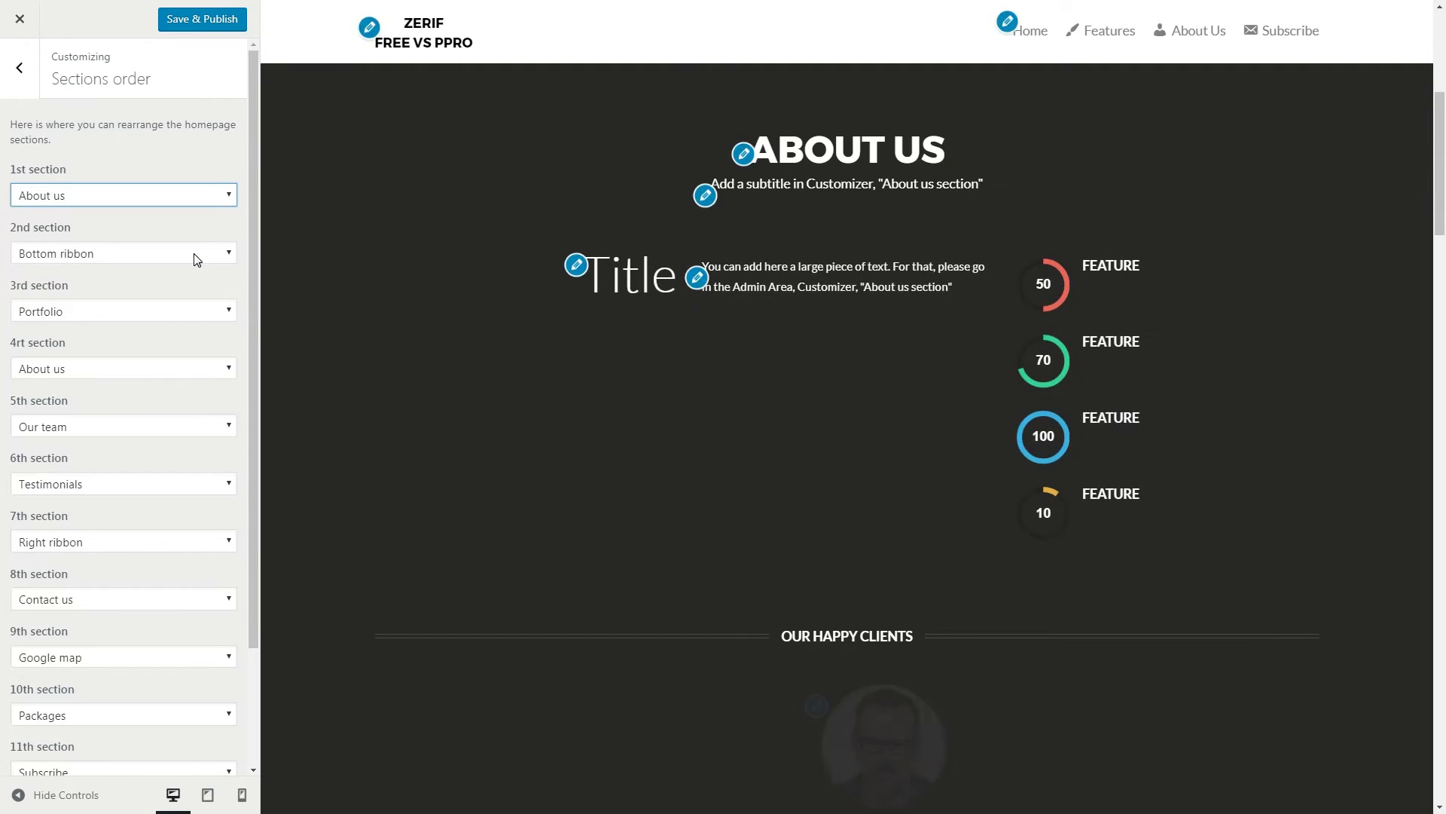
{"action": "left_click", "coordinate": [197, 260]}
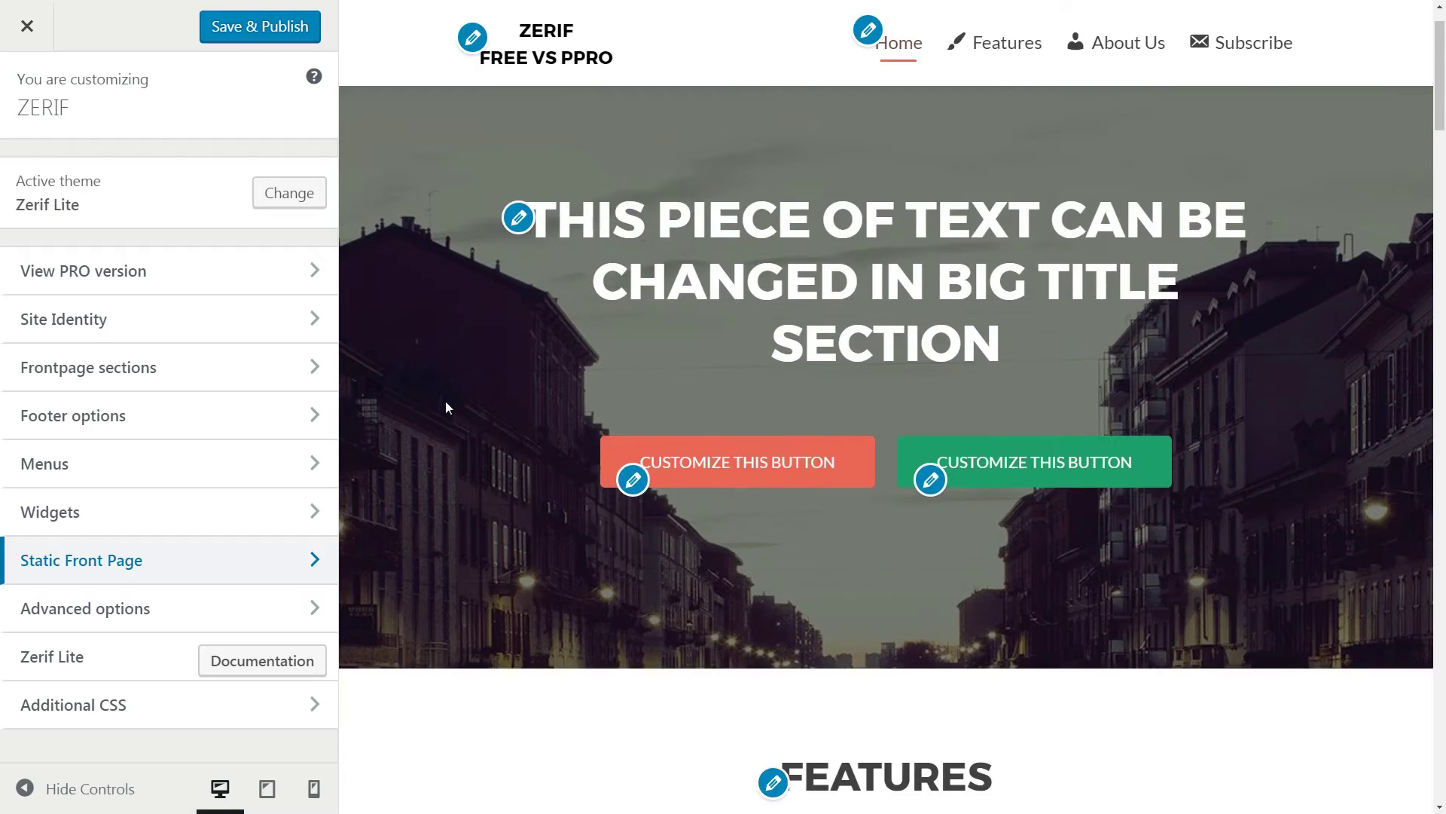
Step: Upload and install the zerif-pro.zip theme, then launch its Customizer
{"action": "scroll", "coordinate": [445, 406], "scroll_direction": "down", "scroll_amount": 4}
{"action": "scroll", "coordinate": [445, 407], "scroll_direction": "up", "scroll_amount": 4}
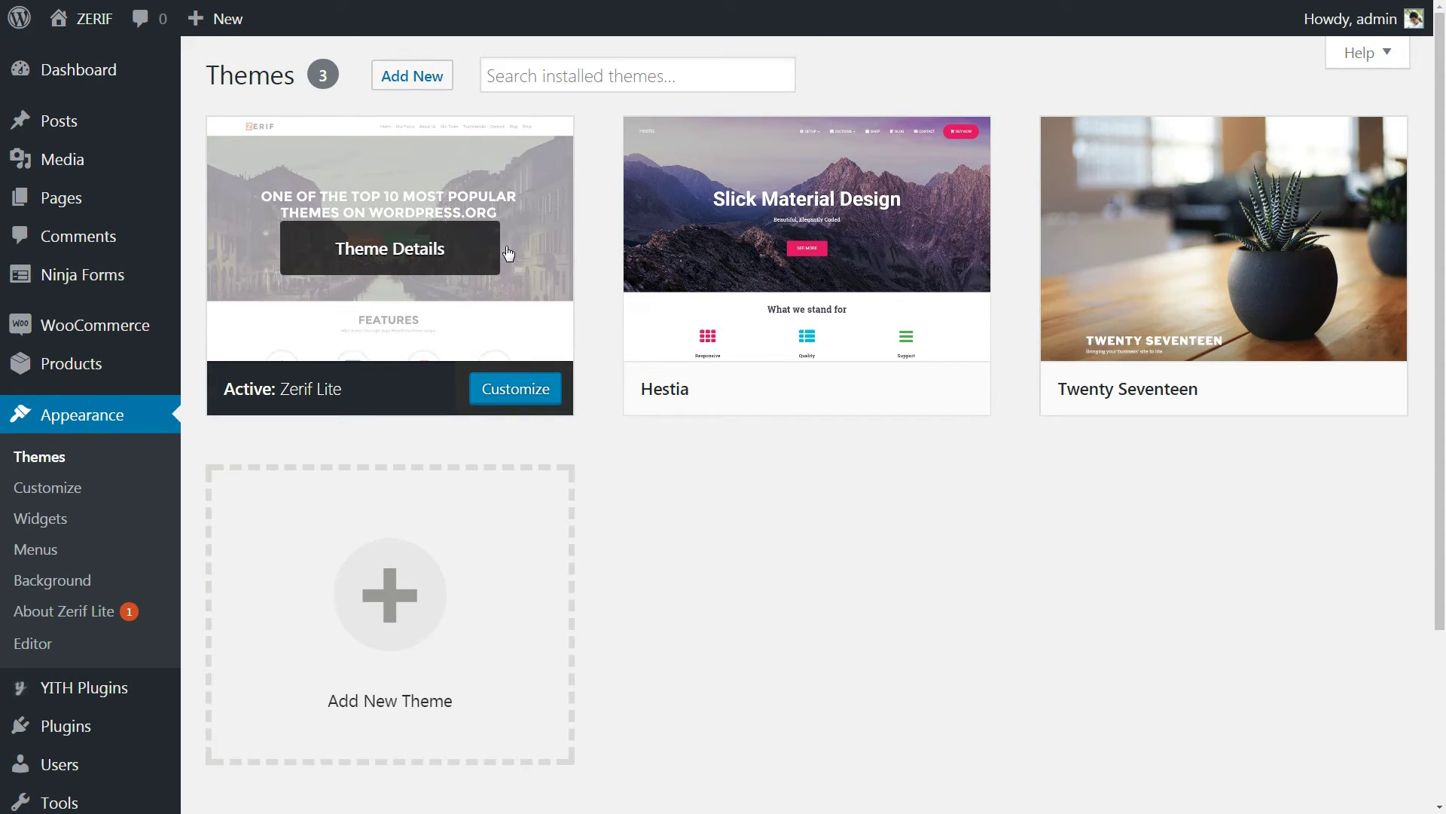
{"action": "left_click", "coordinate": [411, 78]}
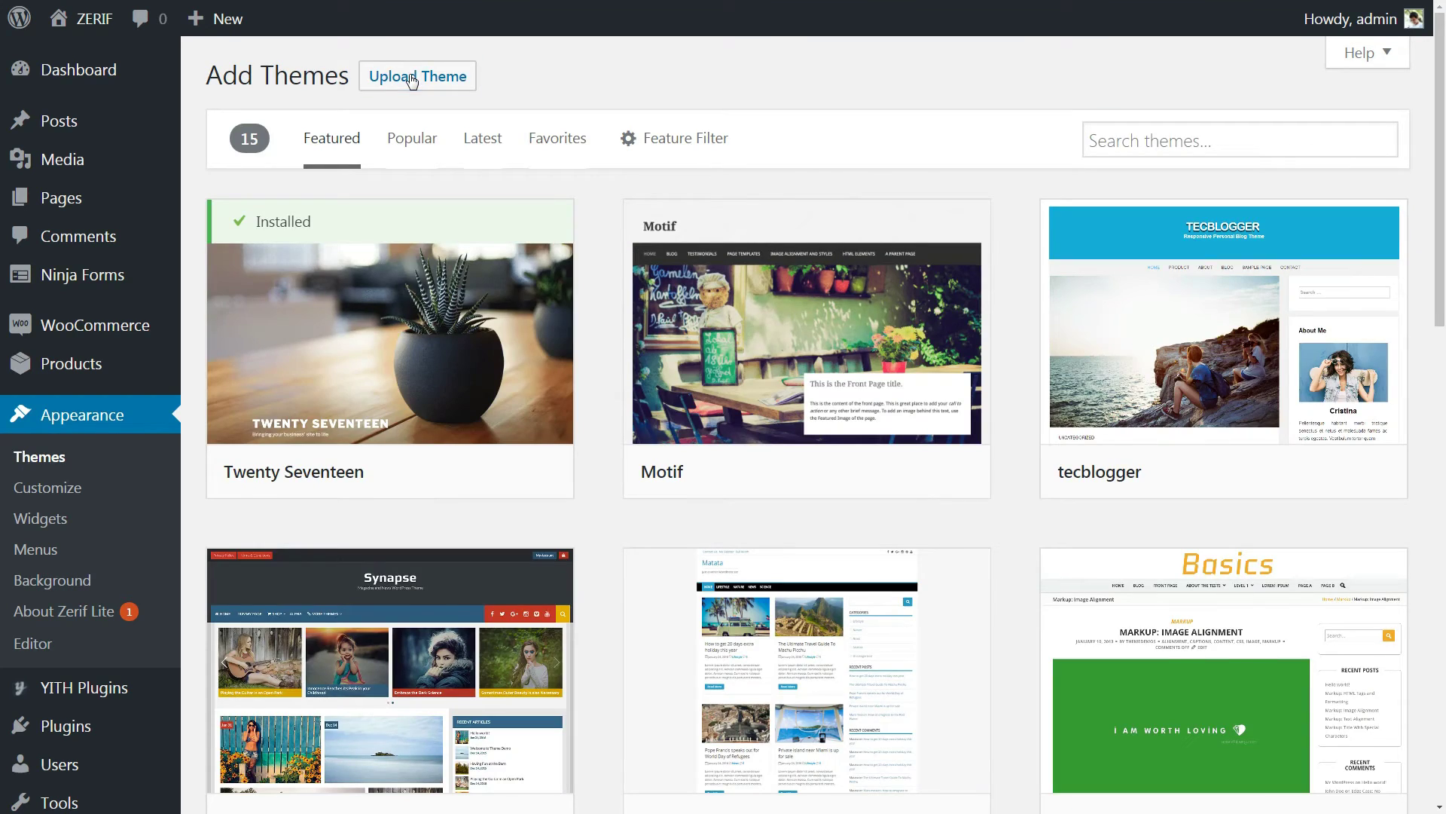
{"action": "left_click", "coordinate": [411, 79]}
{"action": "left_click", "coordinate": [638, 280]}
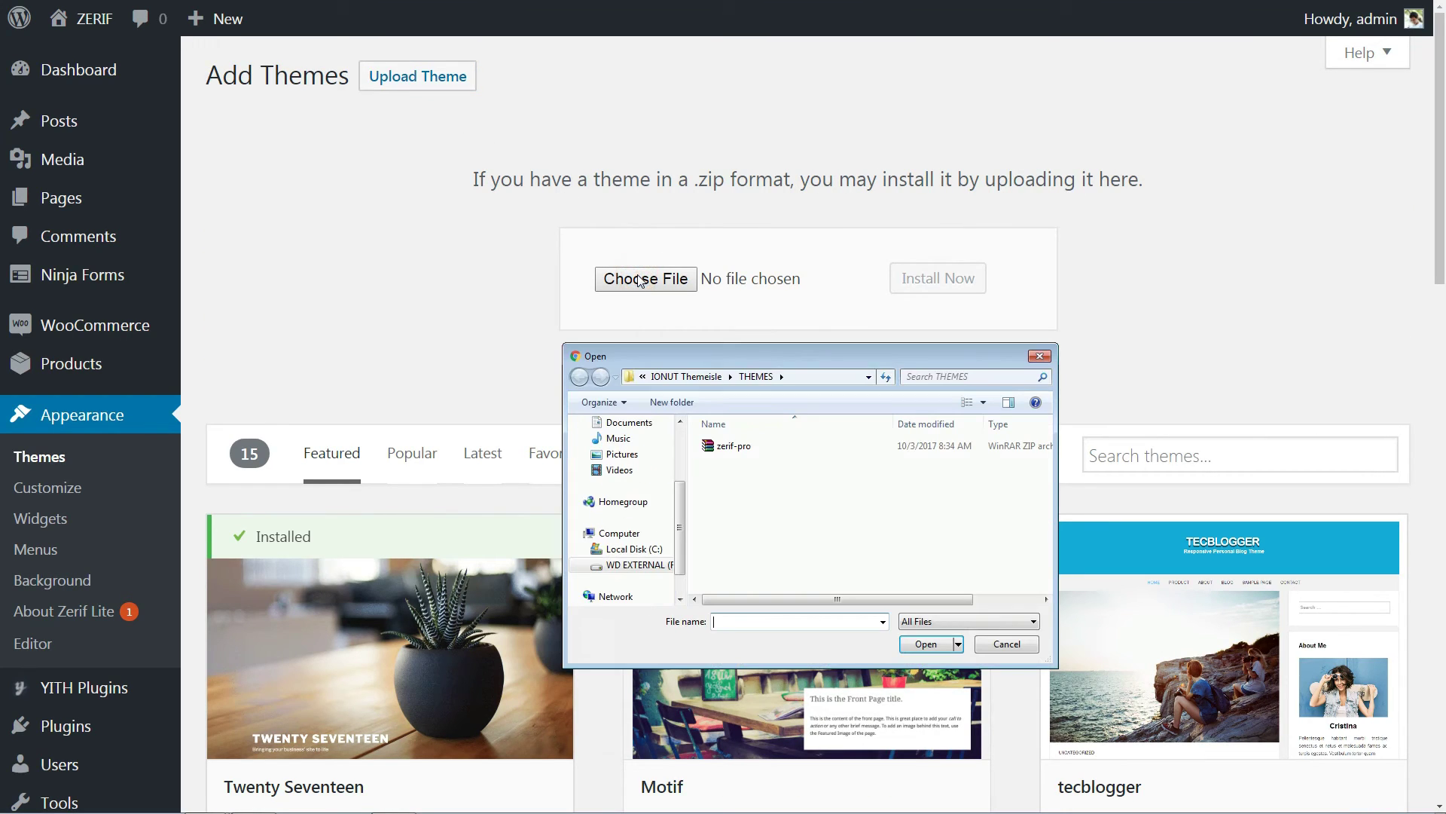
{"action": "left_click", "coordinate": [943, 643]}
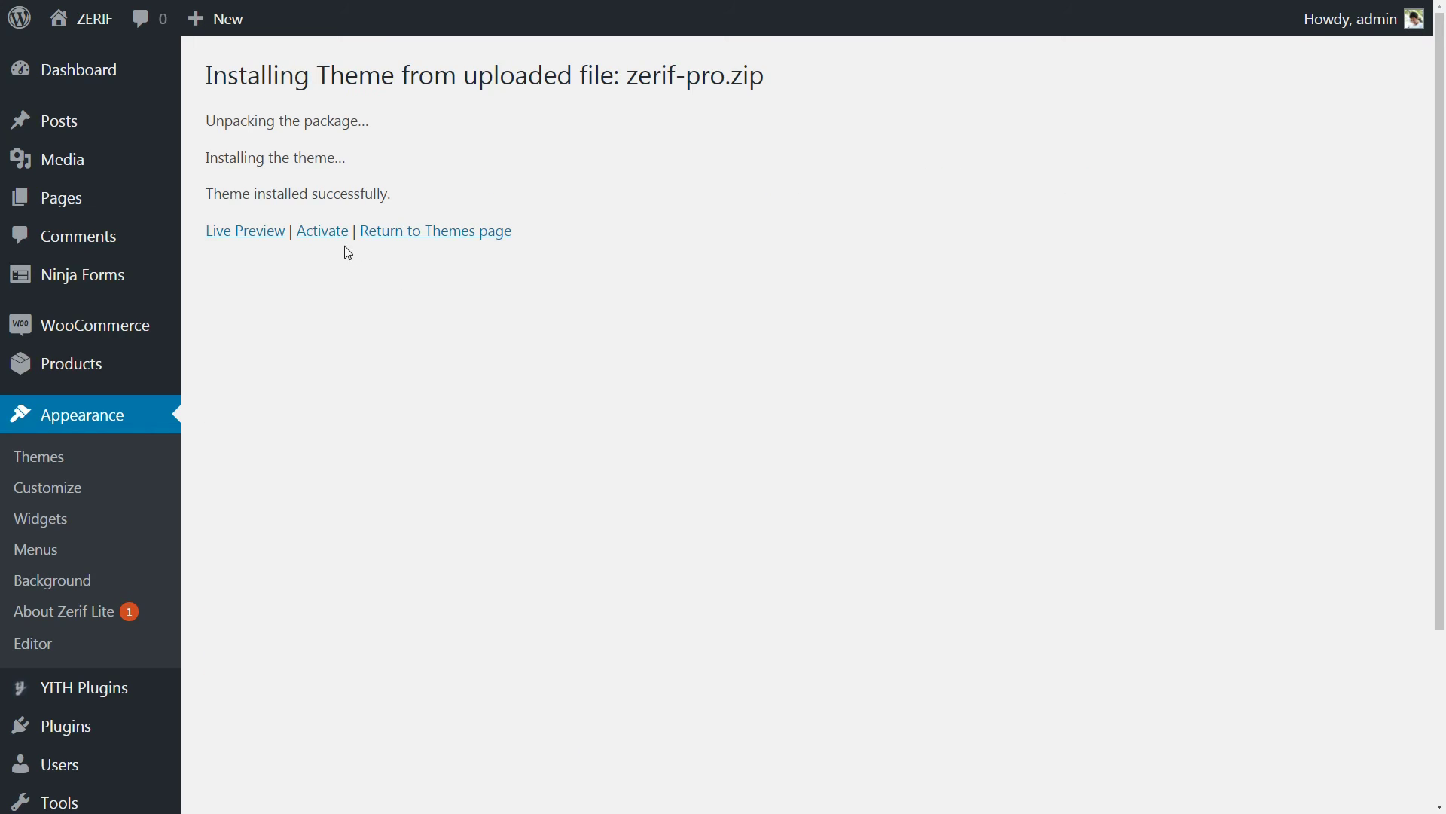
{"action": "mouse_move", "coordinate": [390, 505]}
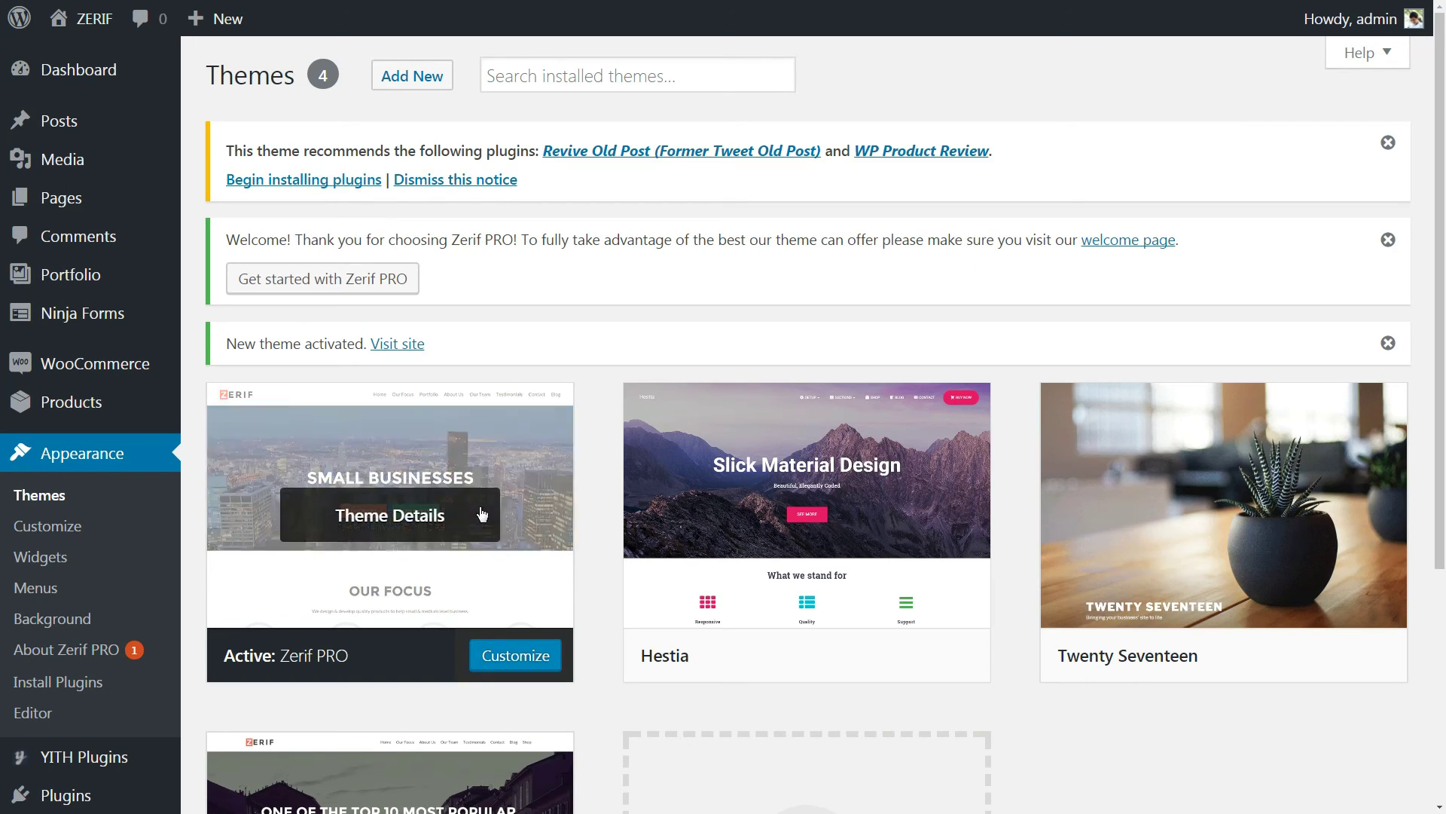
{"action": "left_click", "coordinate": [519, 657]}
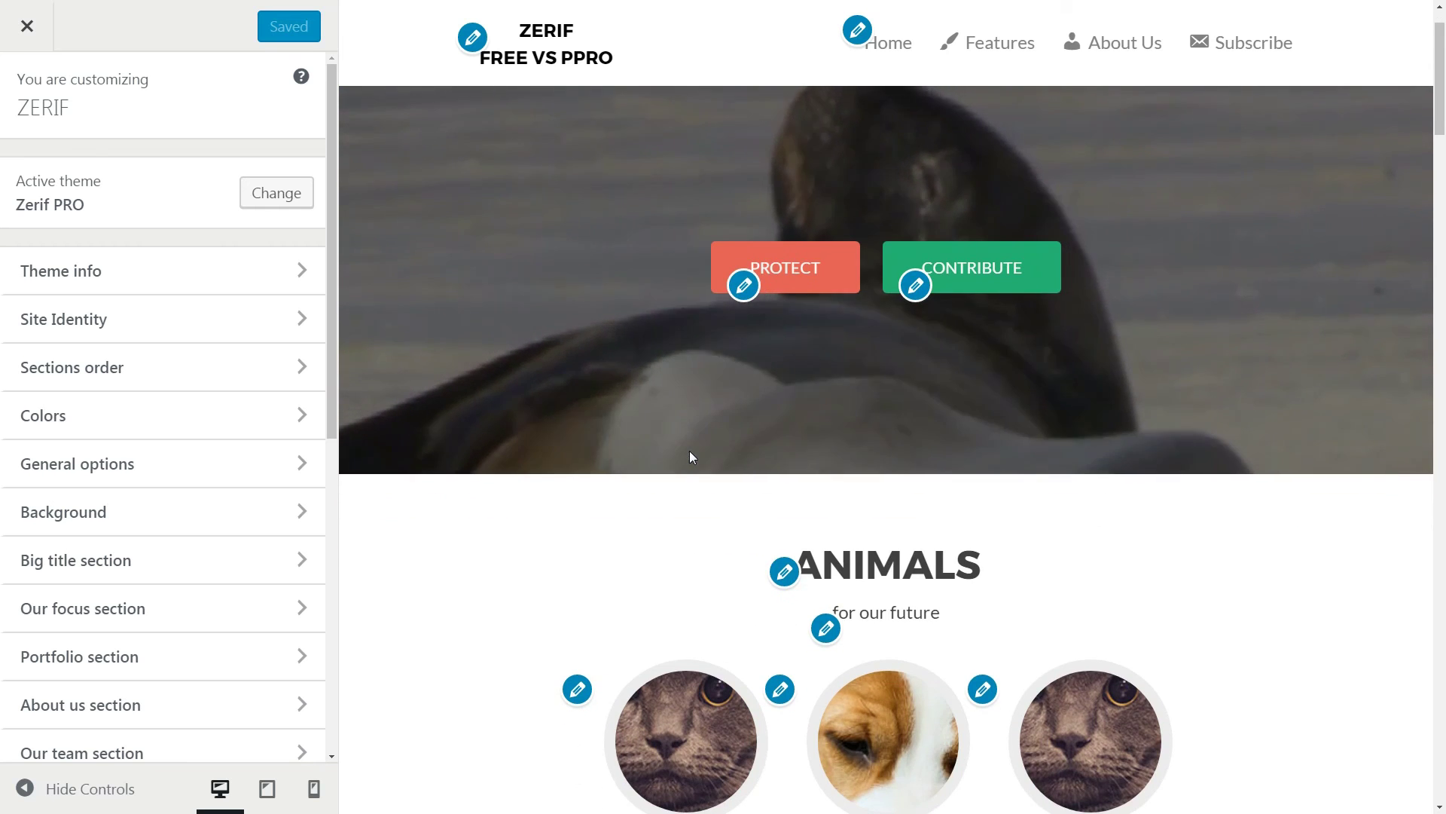
{"action": "scroll", "coordinate": [691, 456], "scroll_direction": "down", "scroll_amount": 1}
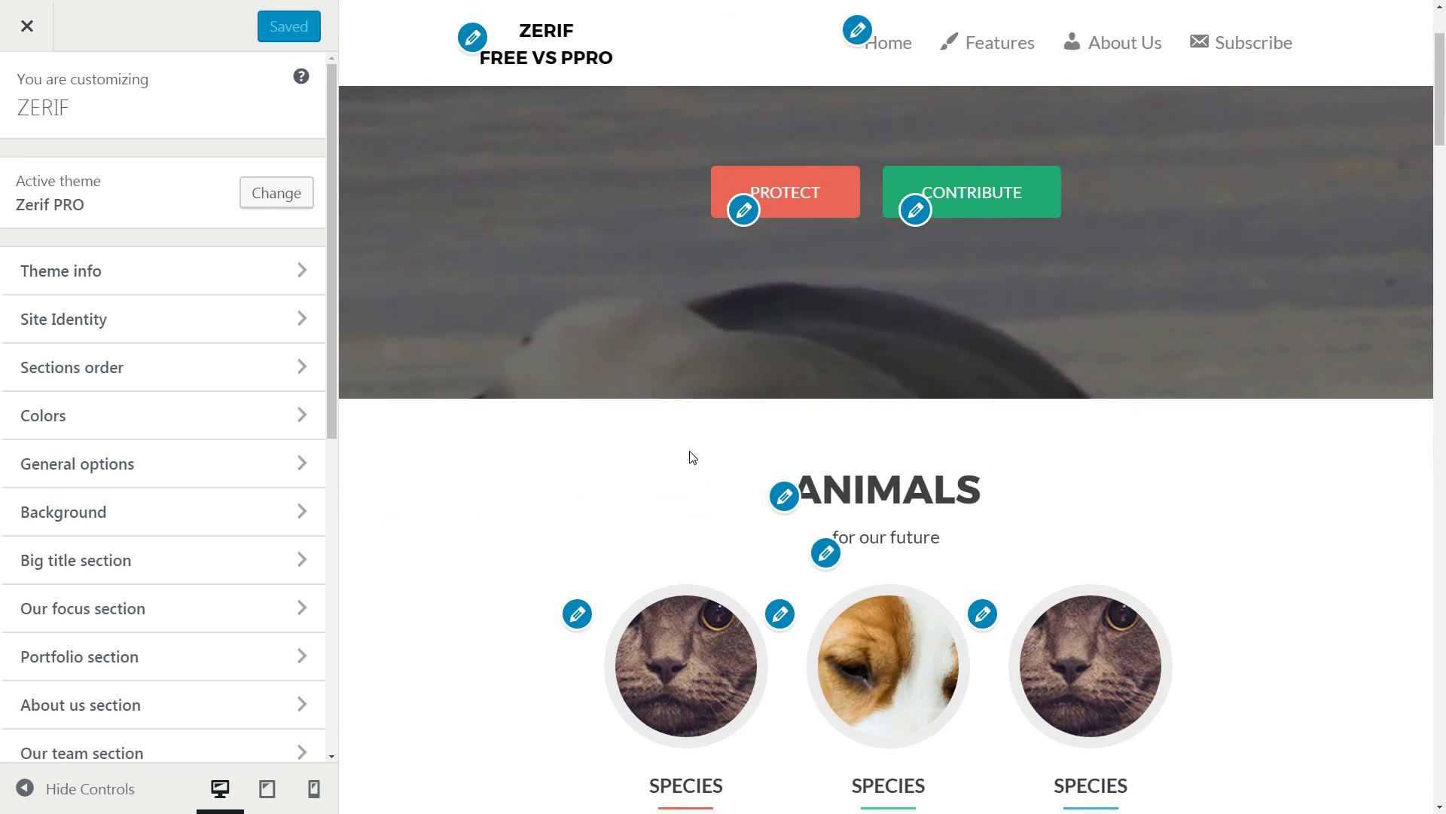